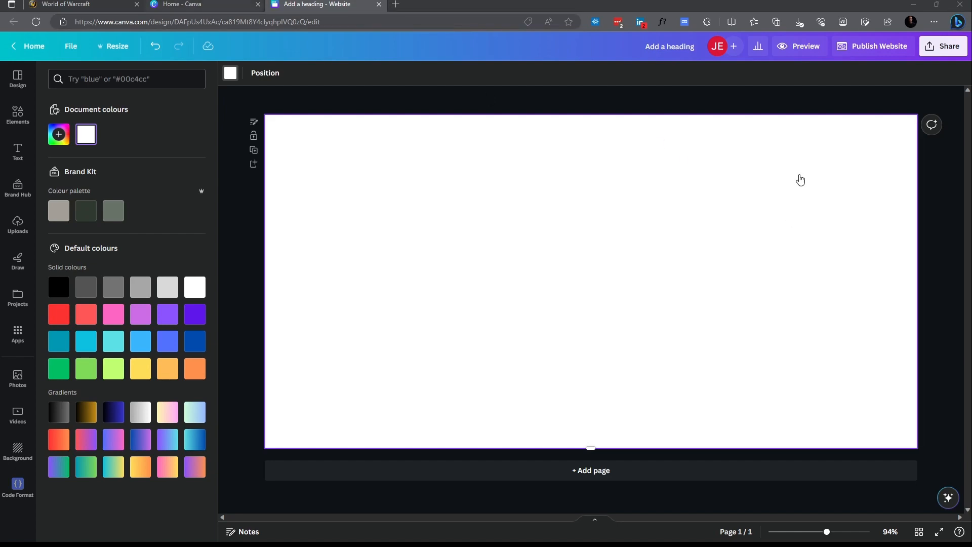
{"action": "left_click", "coordinate": [205, 4]}
{"action": "scroll", "coordinate": [738, 123], "scroll_direction": "up", "scroll_amount": 10}
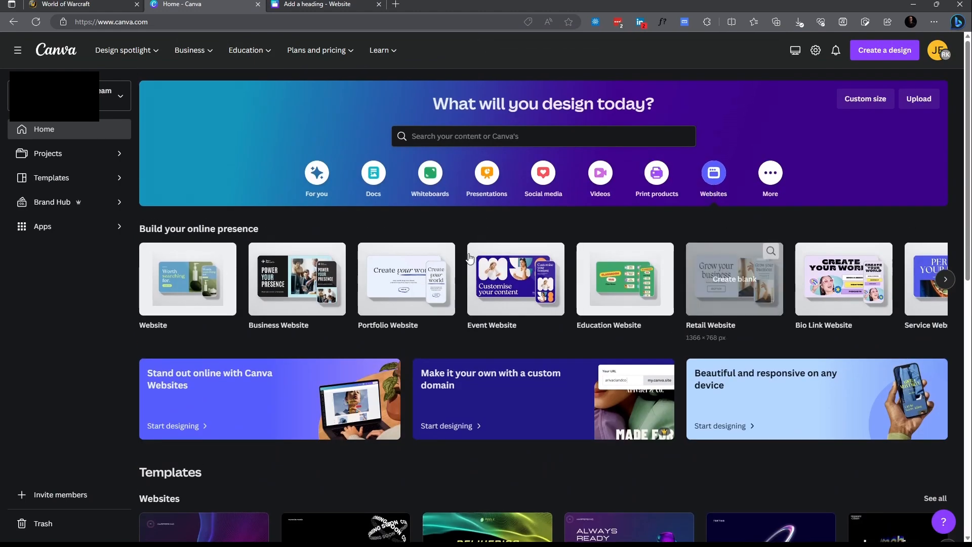
{"action": "left_click", "coordinate": [335, 4]}
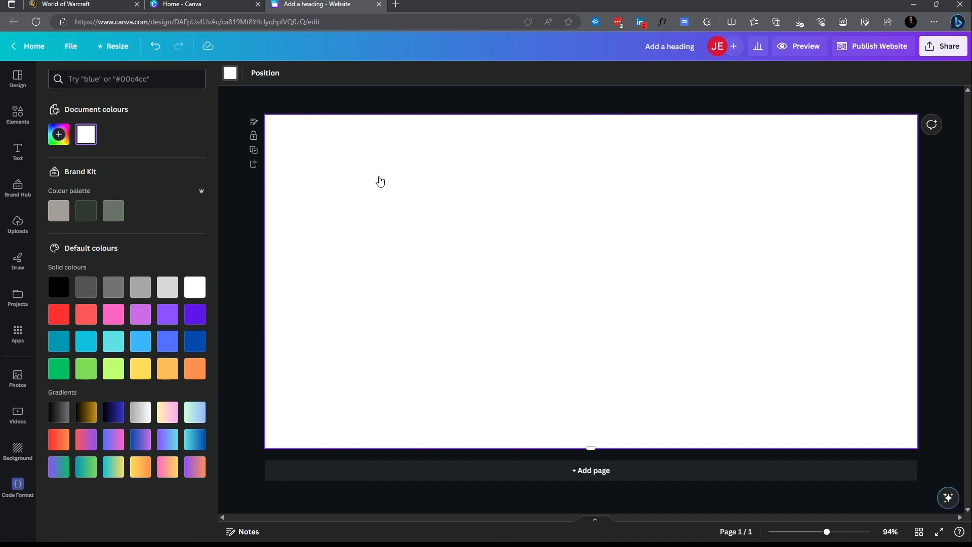
Browse the website templates and apply the opening page of the Gold Blue Law Firm Sleek Corporate template to the blank page
{"action": "left_click", "coordinate": [16, 80]}
{"action": "scroll", "coordinate": [154, 253], "scroll_direction": "down", "scroll_amount": 5}
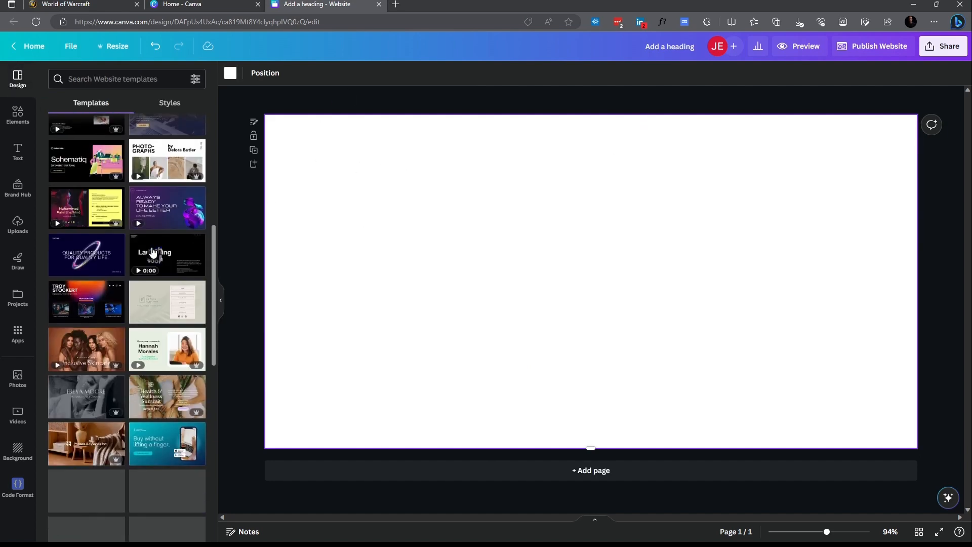
{"action": "scroll", "coordinate": [153, 252], "scroll_direction": "up", "scroll_amount": 5}
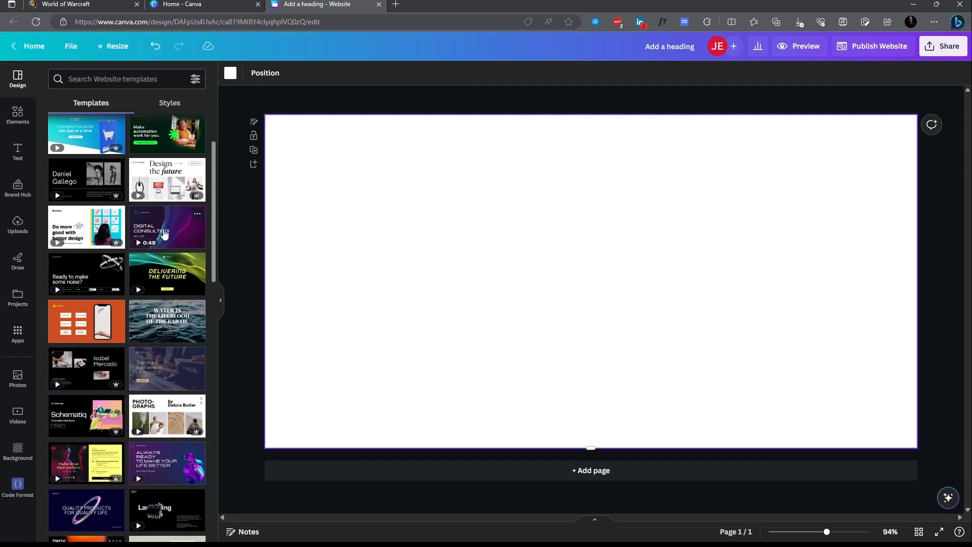
{"action": "scroll", "coordinate": [164, 234], "scroll_direction": "down", "scroll_amount": 3}
{"action": "left_click", "coordinate": [176, 200]}
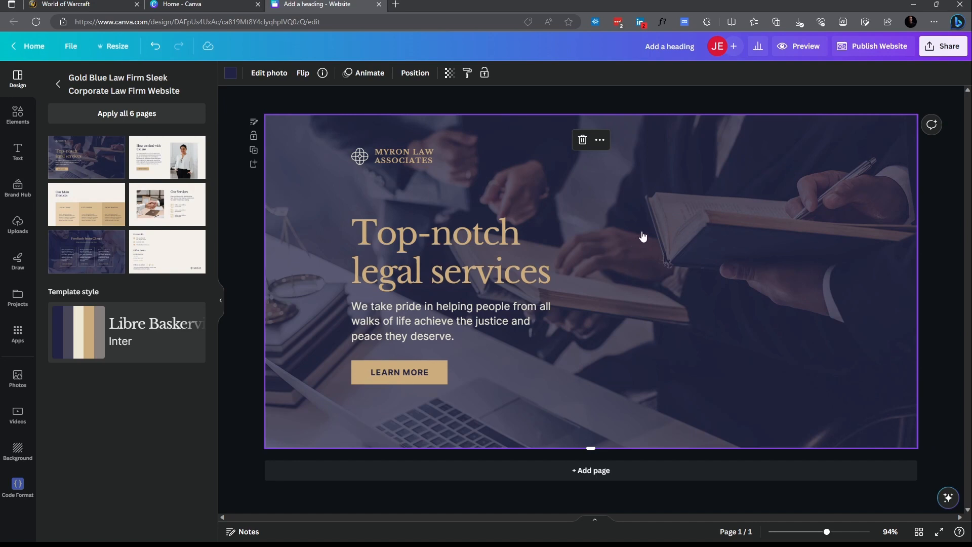
Delete the background photo from the first page and add a blank second page below it
{"action": "key", "text": "Delete"}
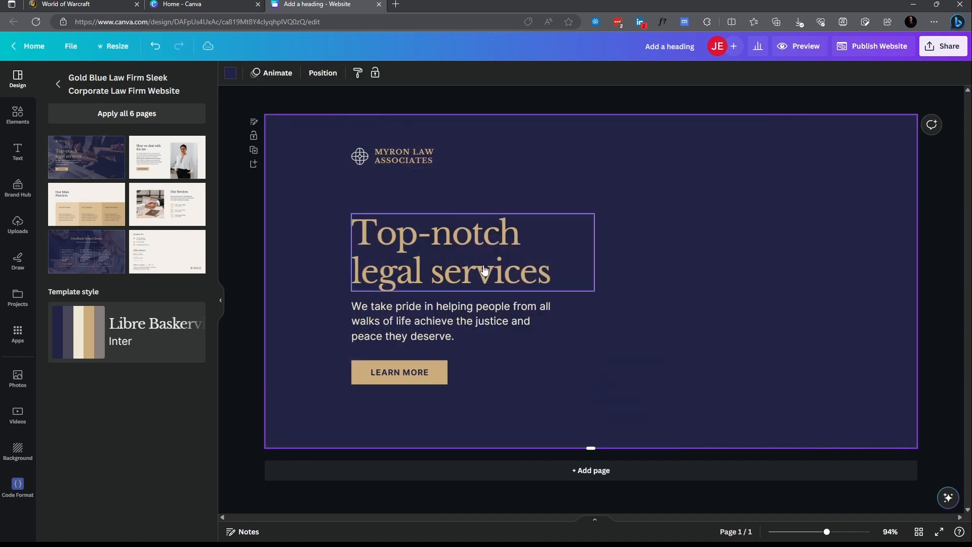
{"action": "left_click", "coordinate": [941, 227]}
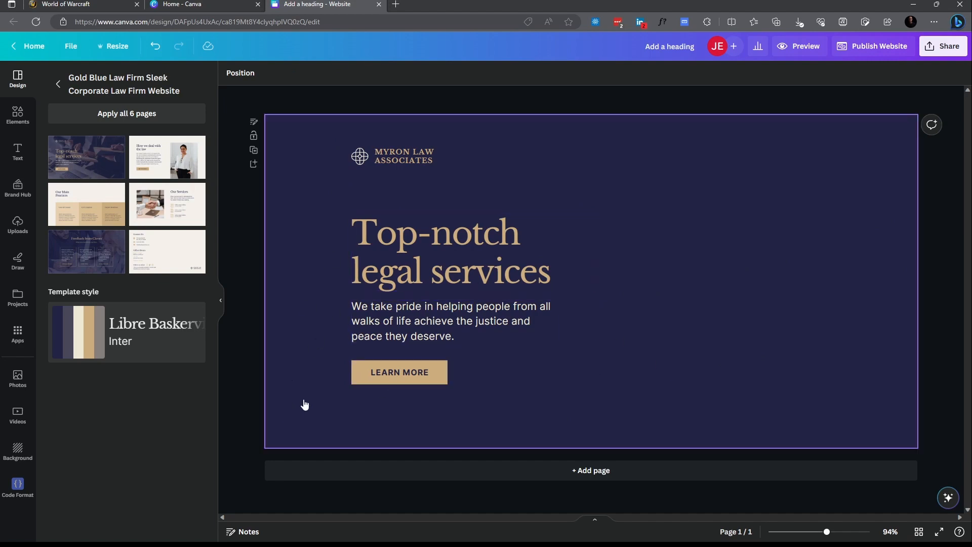
{"action": "left_click", "coordinate": [519, 472]}
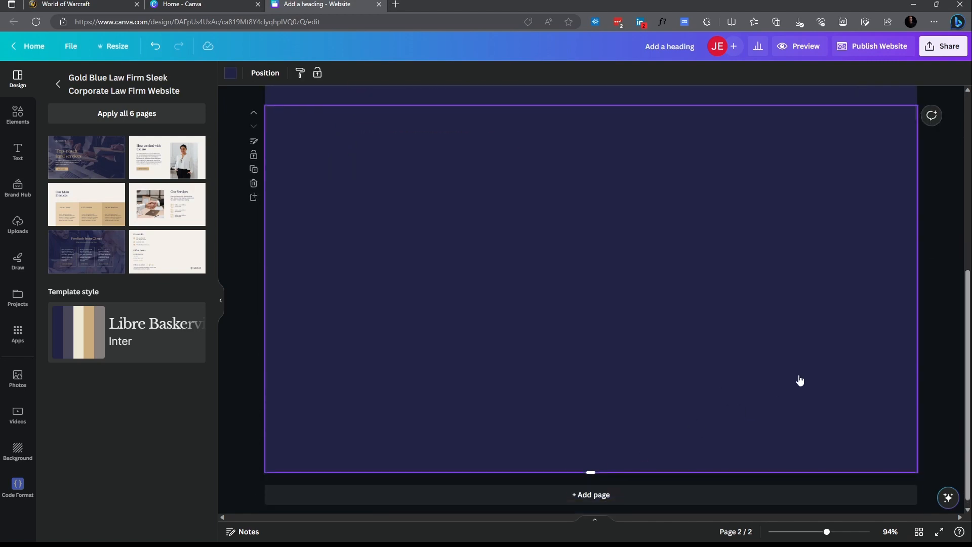
Shorten the first page to end just below the LEARN MORE button, and move the heading, paragraph and button up
{"action": "scroll", "coordinate": [640, 259], "scroll_direction": "up", "scroll_amount": 3}
{"action": "scroll", "coordinate": [641, 259], "scroll_direction": "up", "scroll_amount": 5}
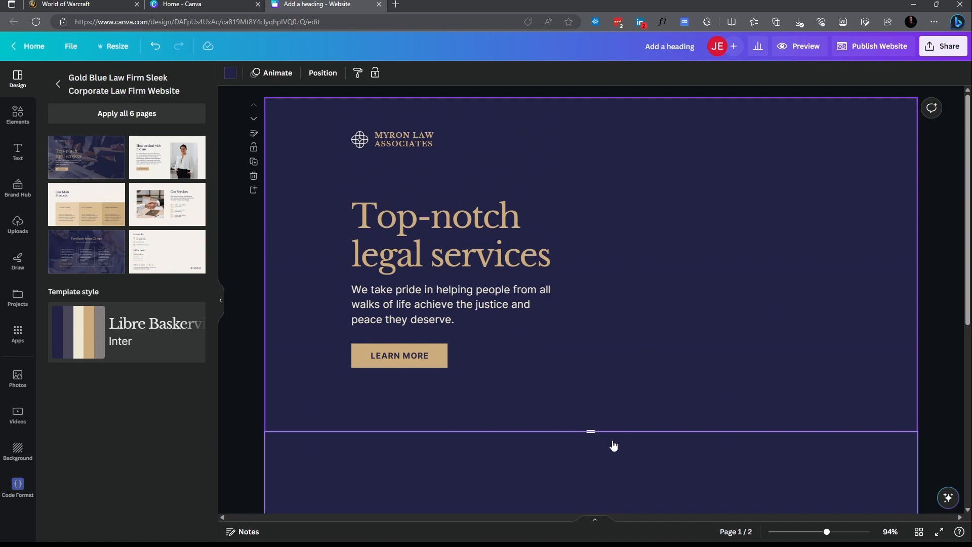
{"action": "left_click_drag", "start_coordinate": [594, 432], "coordinate": [587, 385]}
{"action": "left_click_drag", "start_coordinate": [485, 368], "coordinate": [369, 266]}
{"action": "left_click", "coordinate": [748, 376]}
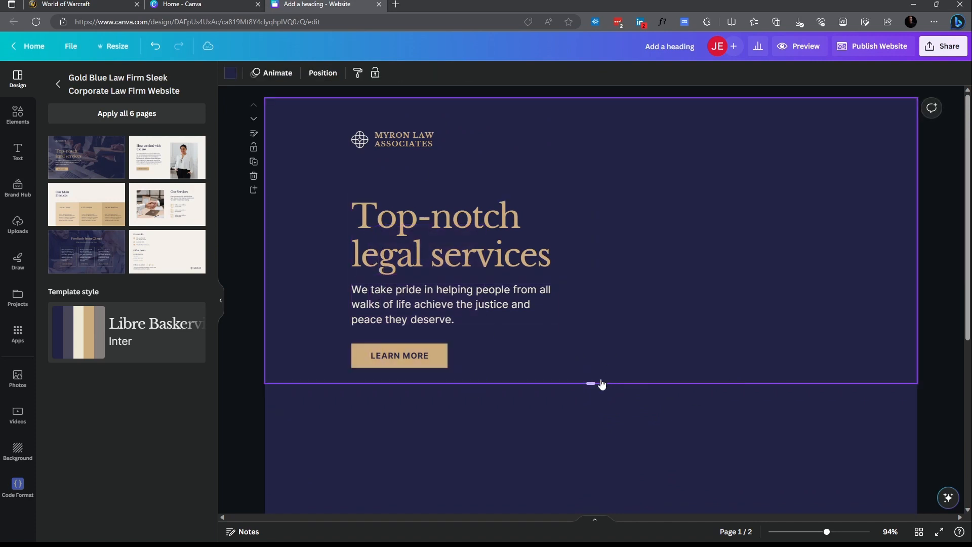
{"action": "left_click_drag", "start_coordinate": [590, 383], "coordinate": [595, 379]}
{"action": "left_click_drag", "start_coordinate": [487, 364], "coordinate": [380, 256]}
{"action": "left_click_drag", "start_coordinate": [425, 280], "coordinate": [425, 255]}
{"action": "left_click", "coordinate": [582, 350]}
{"action": "scroll", "coordinate": [586, 342], "scroll_direction": "down", "scroll_amount": 3}
{"action": "left_click", "coordinate": [349, 304]}
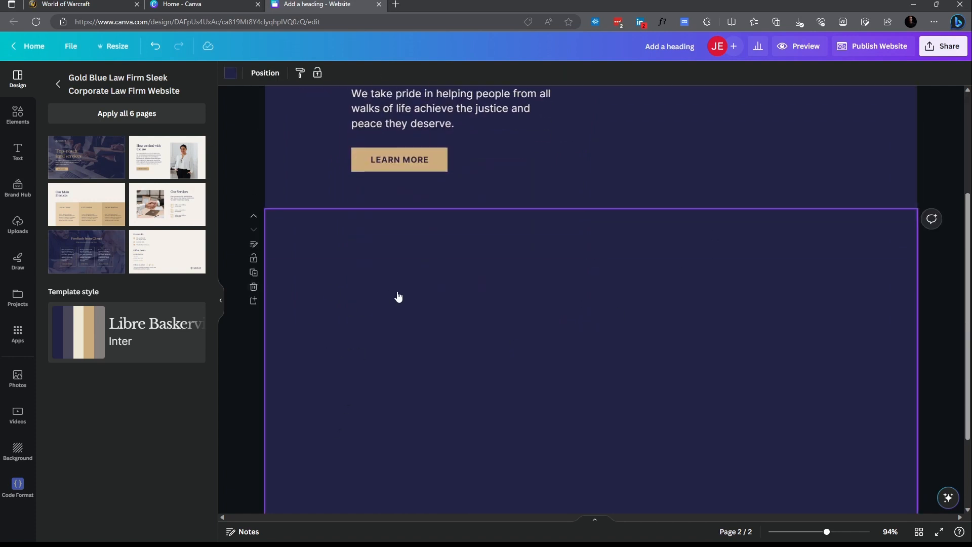
{"action": "scroll", "coordinate": [544, 436], "scroll_direction": "up", "scroll_amount": 3}
Move the heading, paragraph and button slightly to the right and line the Myron Law Associates logo up with them
{"action": "left_click", "coordinate": [512, 339]}
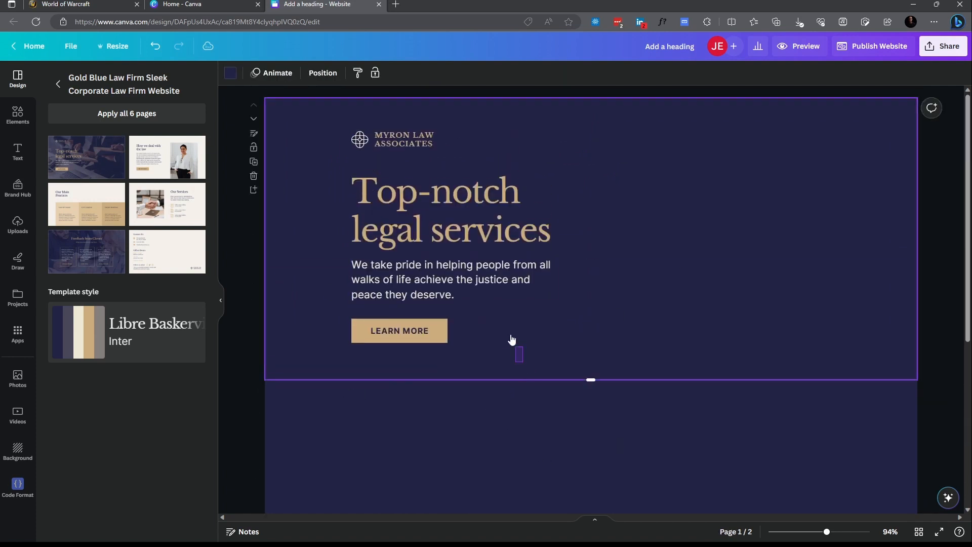
{"action": "left_click", "coordinate": [501, 238]}
{"action": "left_click", "coordinate": [532, 324]}
{"action": "left_click", "coordinate": [487, 234]}
{"action": "left_click_drag", "start_coordinate": [537, 341], "coordinate": [443, 225]}
{"action": "left_click_drag", "start_coordinate": [516, 243], "coordinate": [521, 242]}
{"action": "left_click_drag", "start_coordinate": [394, 145], "coordinate": [400, 145]}
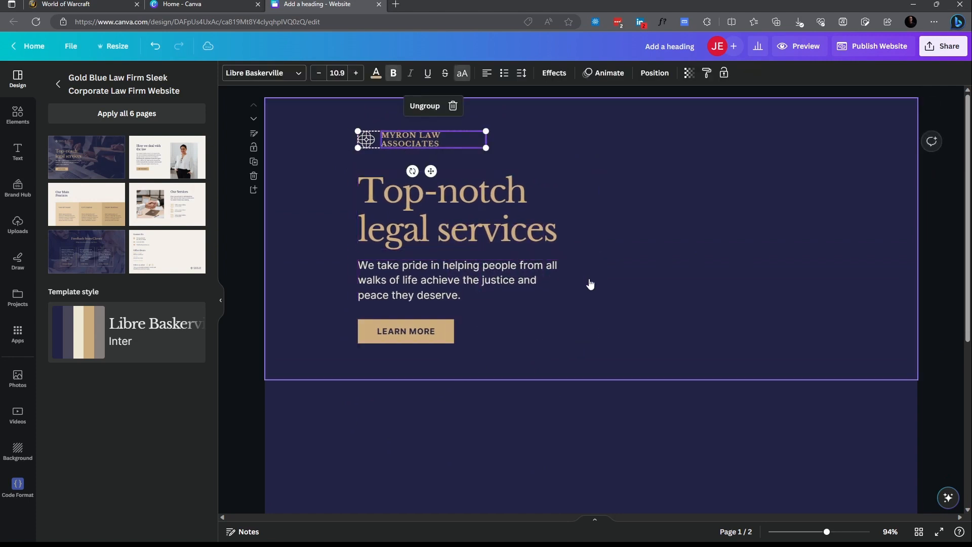
Group the "Top-notch legal services" heading, its paragraph and the LEARN MORE button
{"action": "left_click", "coordinate": [583, 287]}
{"action": "left_click_drag", "start_coordinate": [504, 368], "coordinate": [405, 152]}
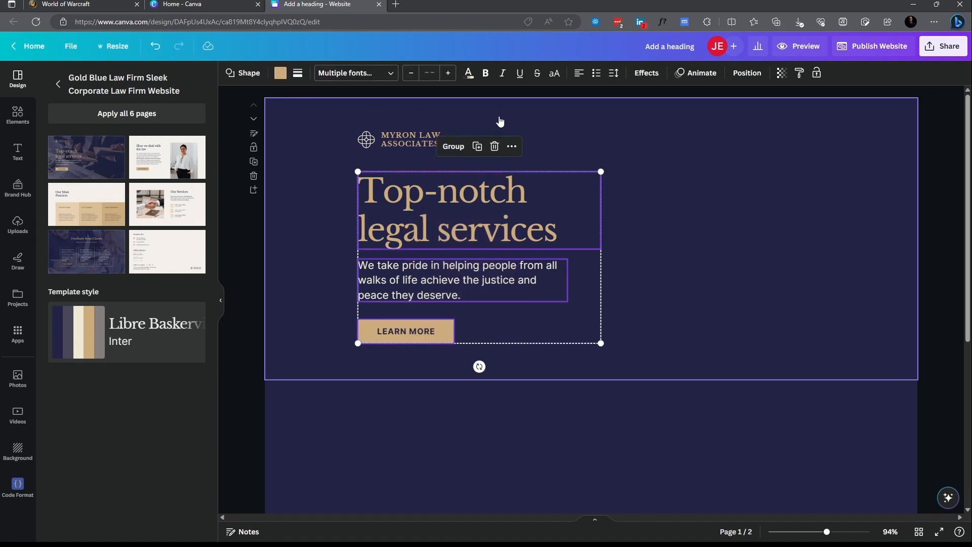
{"action": "left_click_drag", "start_coordinate": [529, 348], "coordinate": [405, 203]}
{"action": "left_click", "coordinate": [453, 146]}
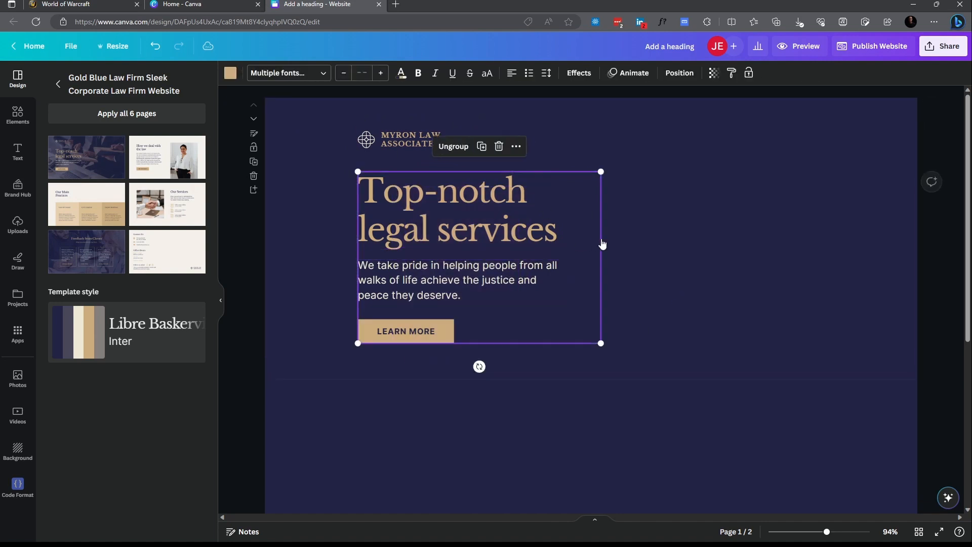
{"action": "left_click", "coordinate": [623, 258]}
{"action": "left_click", "coordinate": [481, 228]}
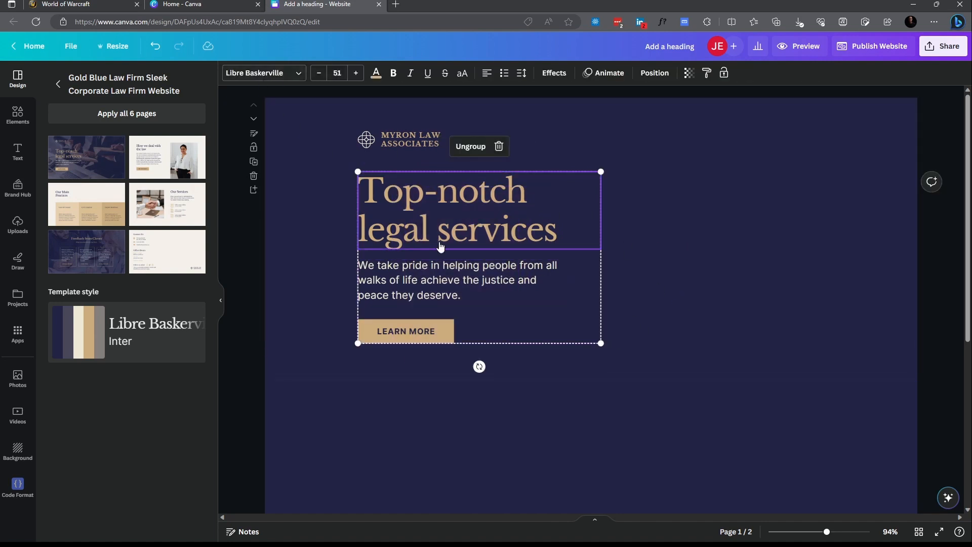
{"action": "left_click", "coordinate": [461, 286]}
{"action": "left_click", "coordinate": [422, 338]}
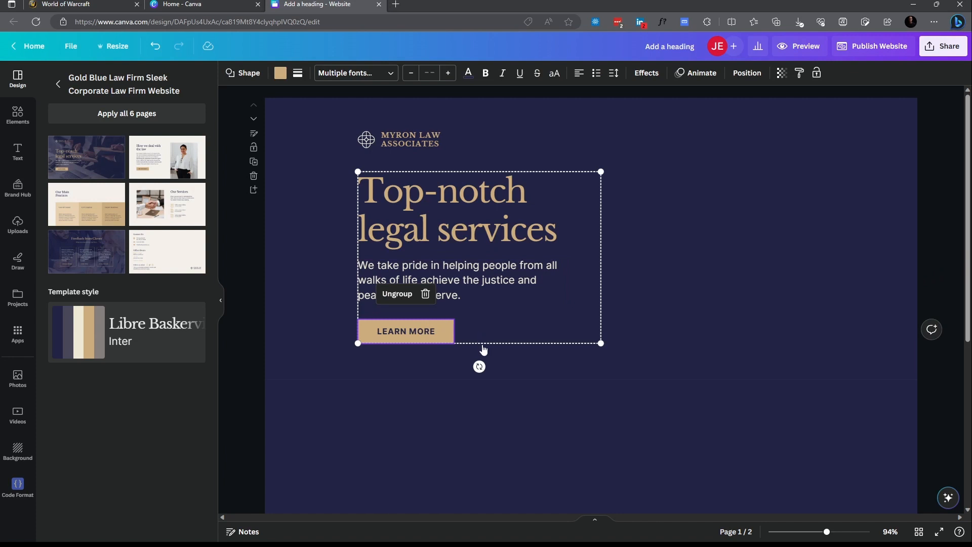
{"action": "left_click", "coordinate": [665, 286]}
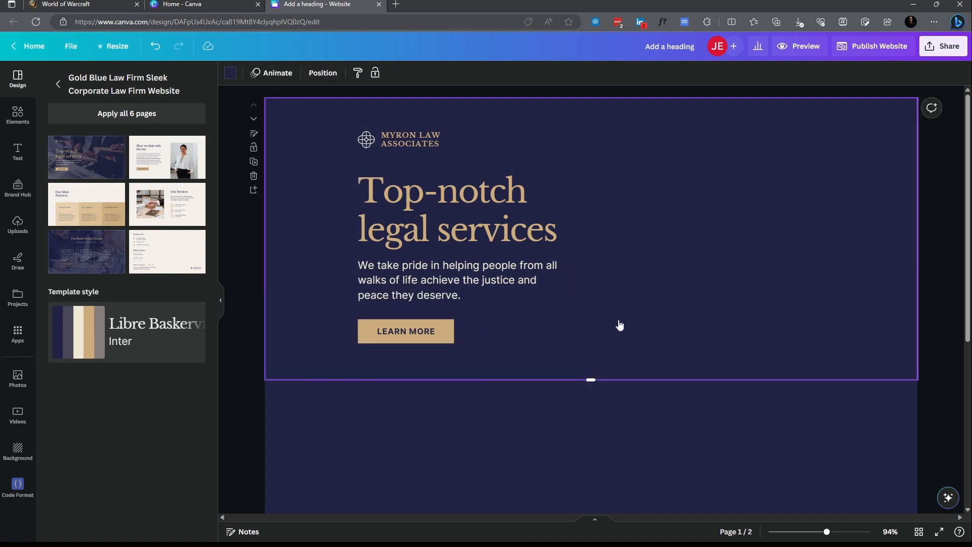
{"action": "left_click", "coordinate": [481, 280]}
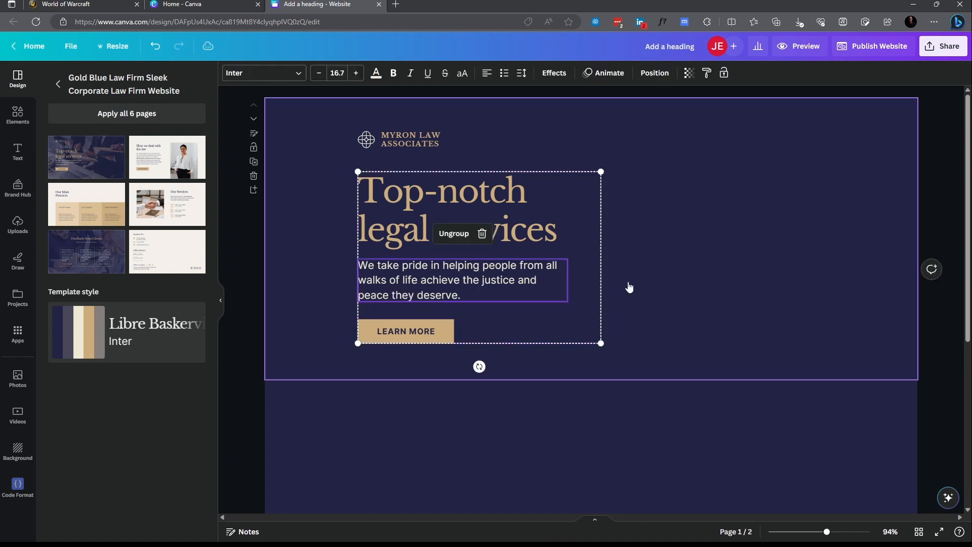
{"action": "left_click", "coordinate": [680, 254]}
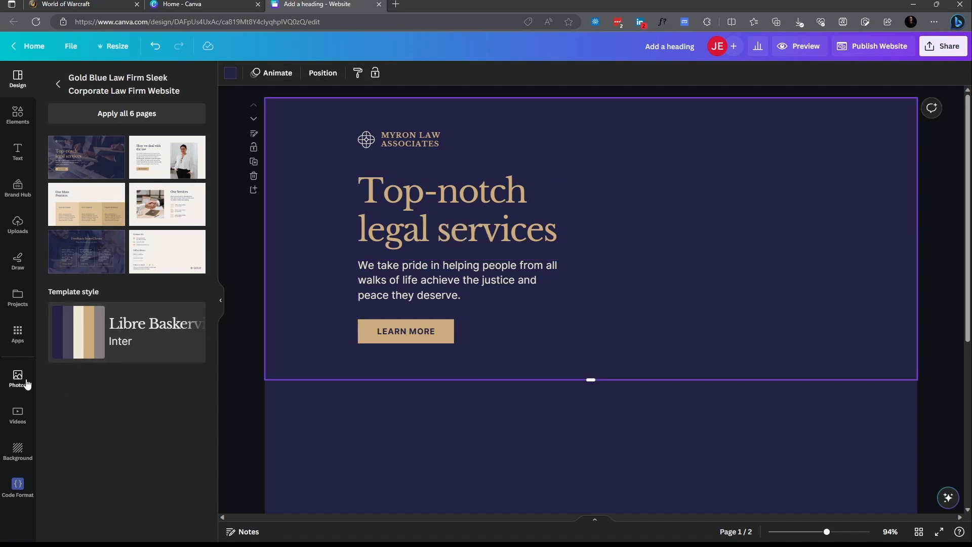
Search the photo library for "smile" and insert the photo of the smiling bearded man in a navy sweater
{"action": "left_click", "coordinate": [21, 379]}
{"action": "left_click", "coordinate": [177, 80]}
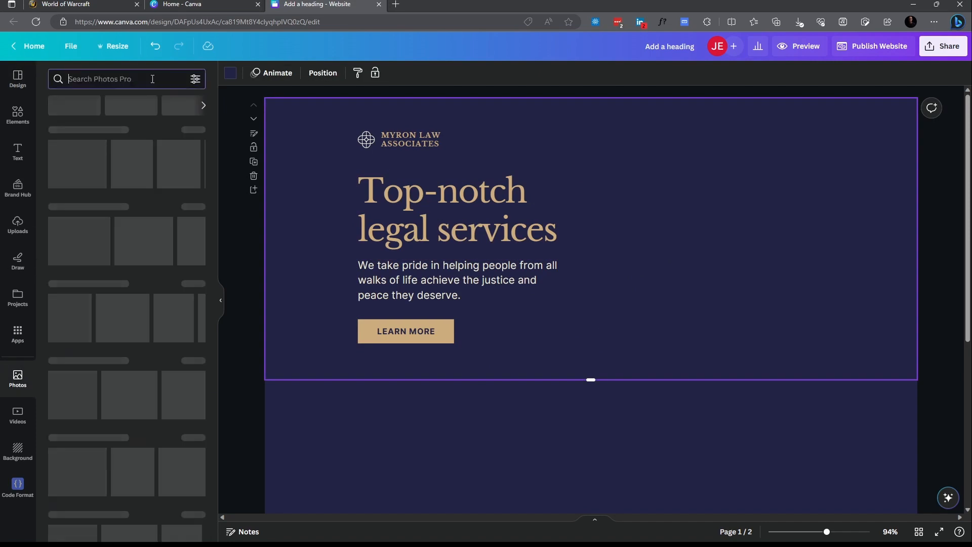
{"action": "type", "text": "smile"}
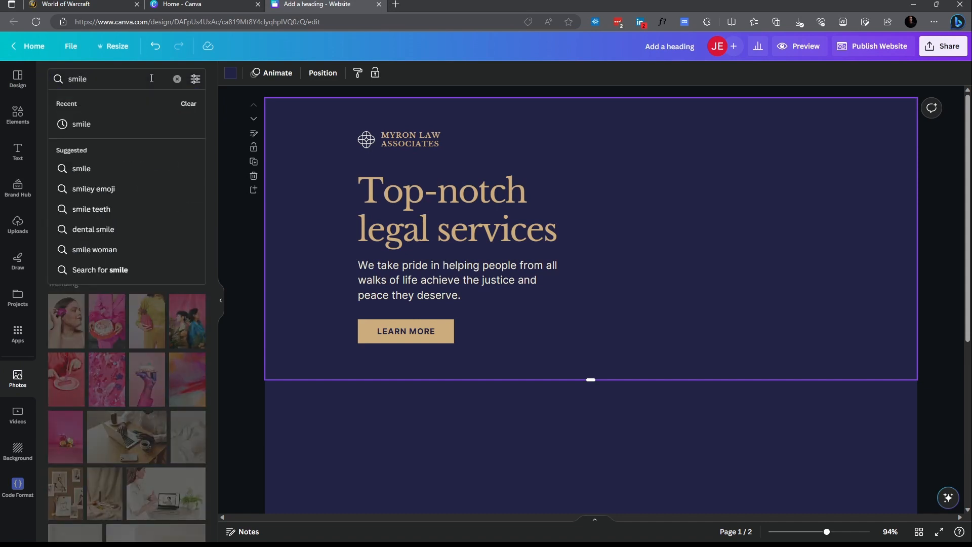
{"action": "key", "text": "Return"}
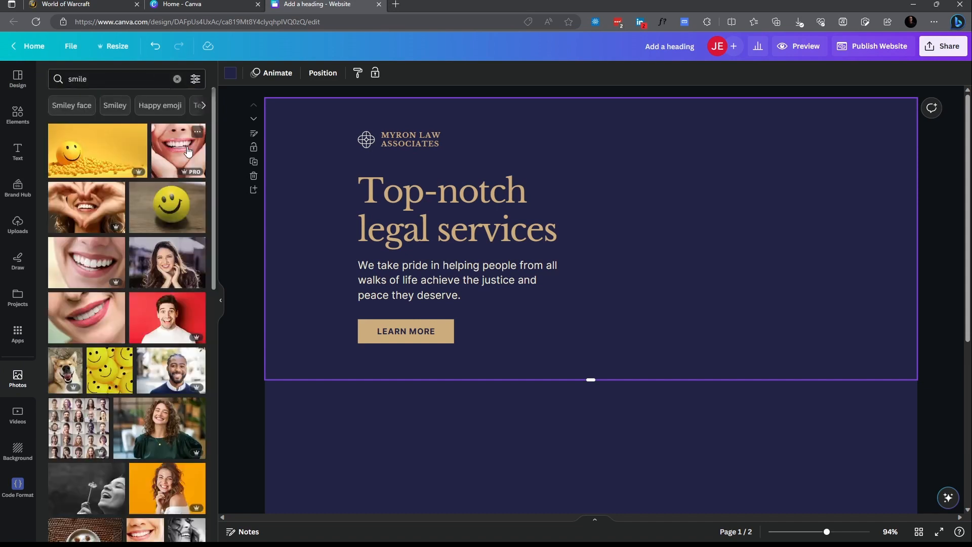
{"action": "left_click", "coordinate": [173, 365]}
Place the man's photo on the right half of the first page and remove its background
{"action": "left_click_drag", "start_coordinate": [613, 272], "coordinate": [672, 272]}
{"action": "left_click_drag", "start_coordinate": [610, 238], "coordinate": [639, 239]}
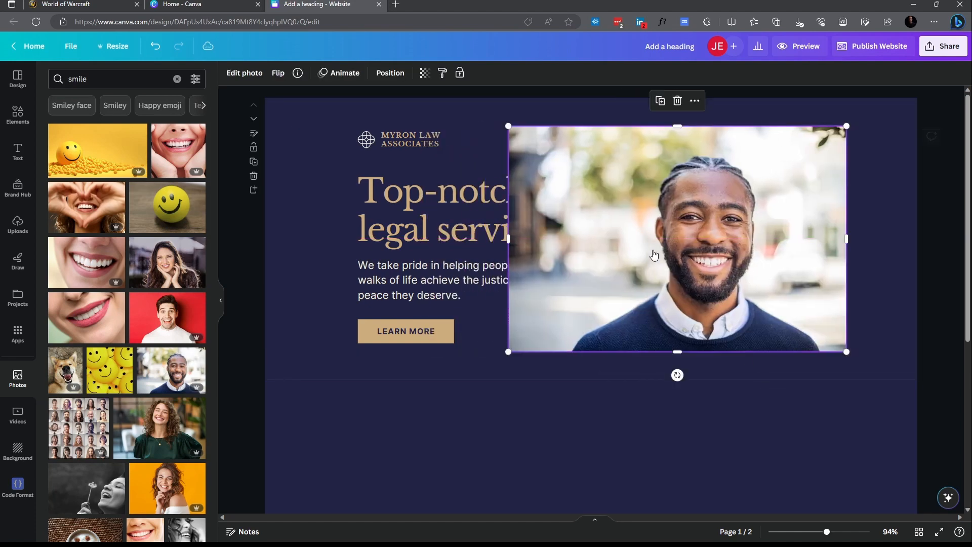
{"action": "left_click_drag", "start_coordinate": [723, 205], "coordinate": [734, 225]}
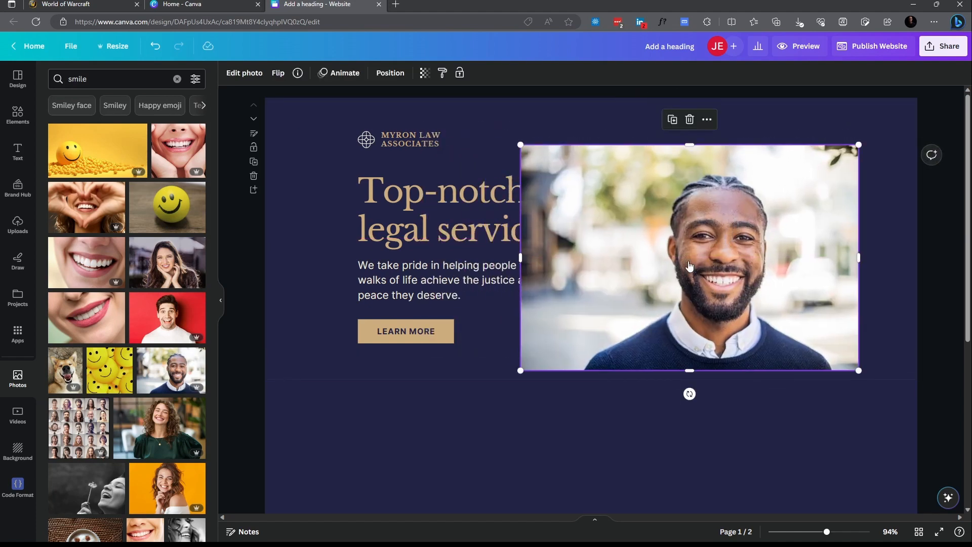
{"action": "left_click_drag", "start_coordinate": [690, 262], "coordinate": [695, 228]}
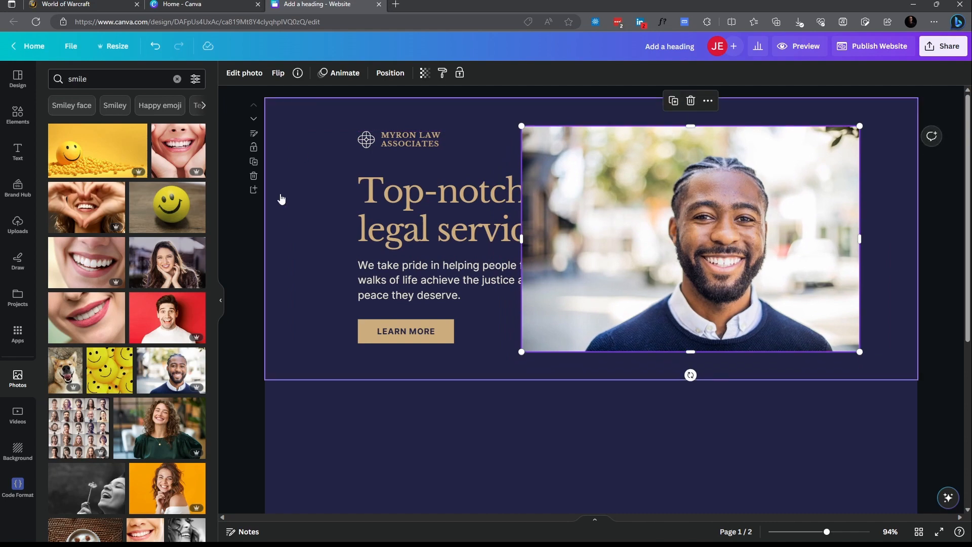
{"action": "left_click", "coordinate": [235, 74]}
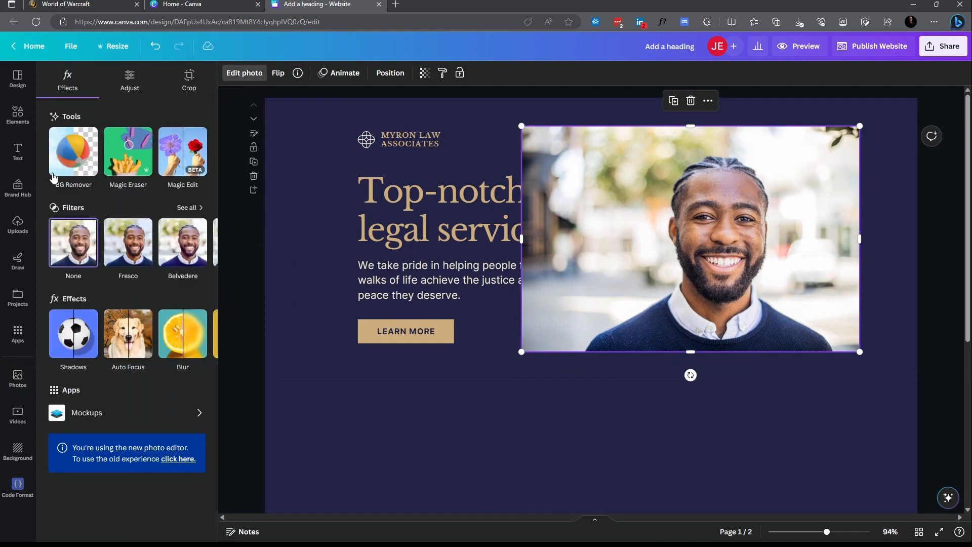
{"action": "left_click", "coordinate": [66, 160]}
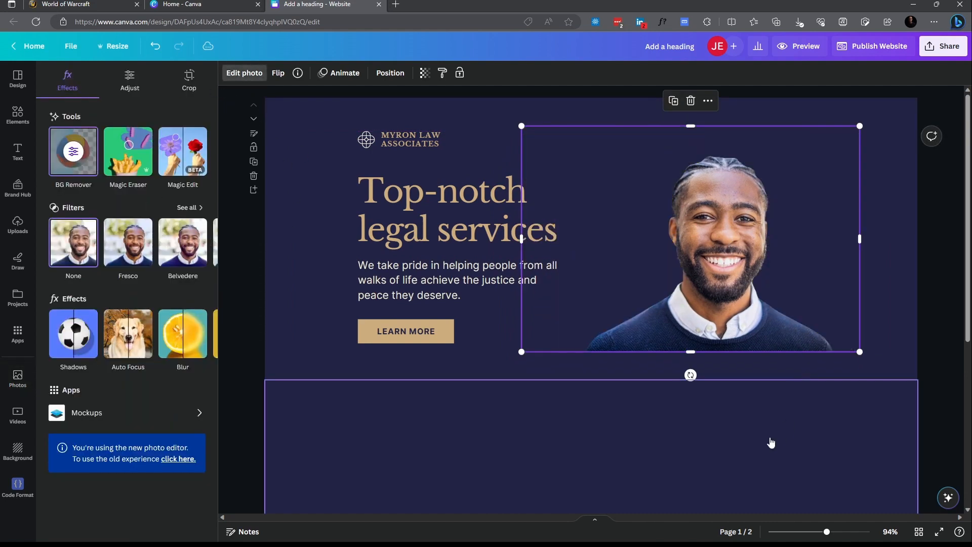
Crop the empty margins at the portrait's sides and top, and move it toward the page's lower right
{"action": "left_click_drag", "start_coordinate": [521, 239], "coordinate": [578, 244]}
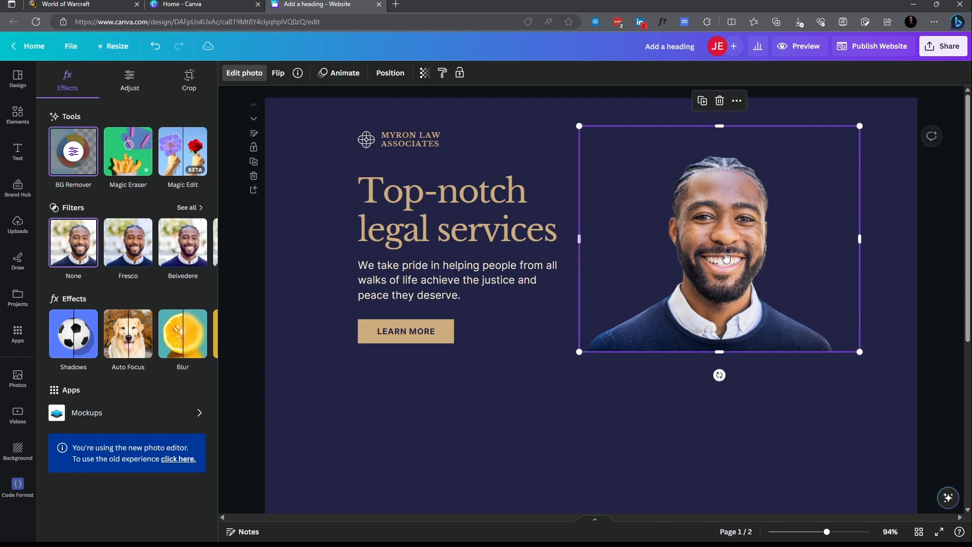
{"action": "left_click_drag", "start_coordinate": [860, 239], "coordinate": [841, 239]}
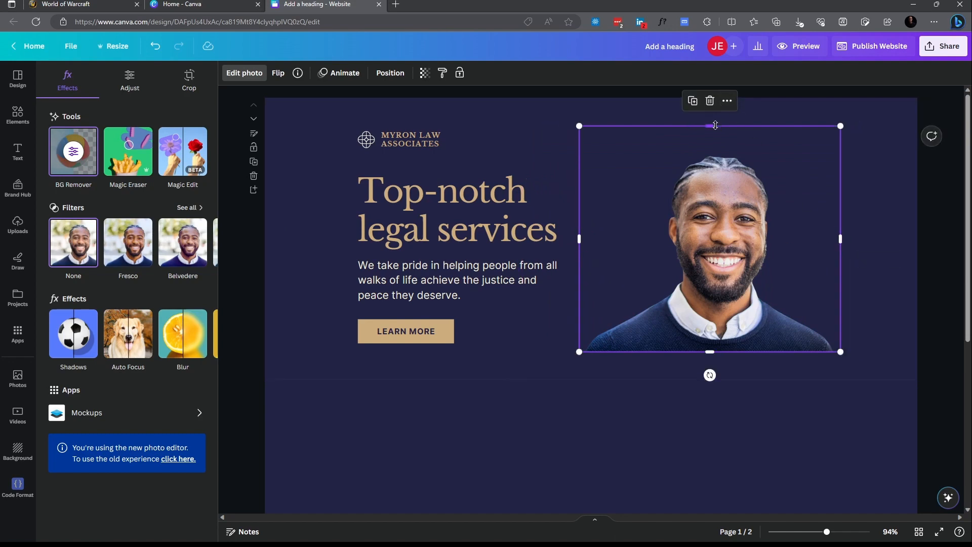
{"action": "left_click_drag", "start_coordinate": [710, 125], "coordinate": [710, 153]}
{"action": "left_click_drag", "start_coordinate": [710, 220], "coordinate": [770, 223]}
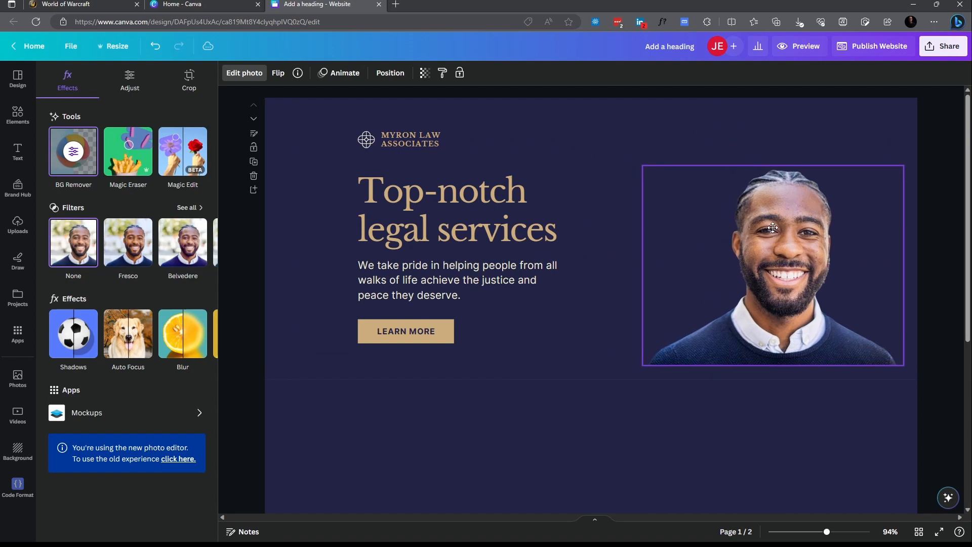
Set the second page's background to the cream document colour
{"action": "scroll", "coordinate": [516, 319], "scroll_direction": "down", "scroll_amount": 3}
{"action": "left_click", "coordinate": [517, 319]}
{"action": "left_click", "coordinate": [230, 73]}
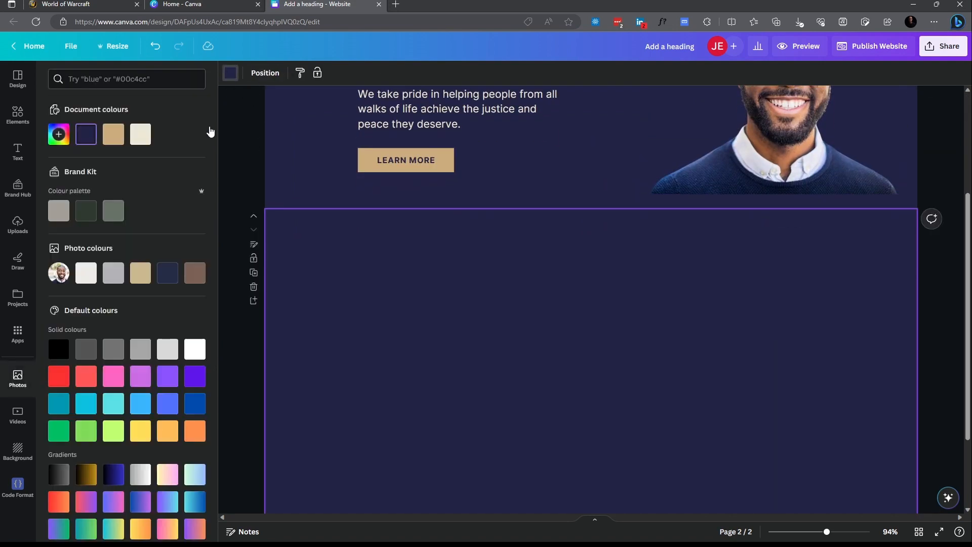
{"action": "left_click", "coordinate": [141, 134]}
Enlarge the portrait on the first page from its upper-left corner and move the logo slightly higher
{"action": "scroll", "coordinate": [625, 403], "scroll_direction": "up", "scroll_amount": 4}
{"action": "left_click", "coordinate": [772, 271]}
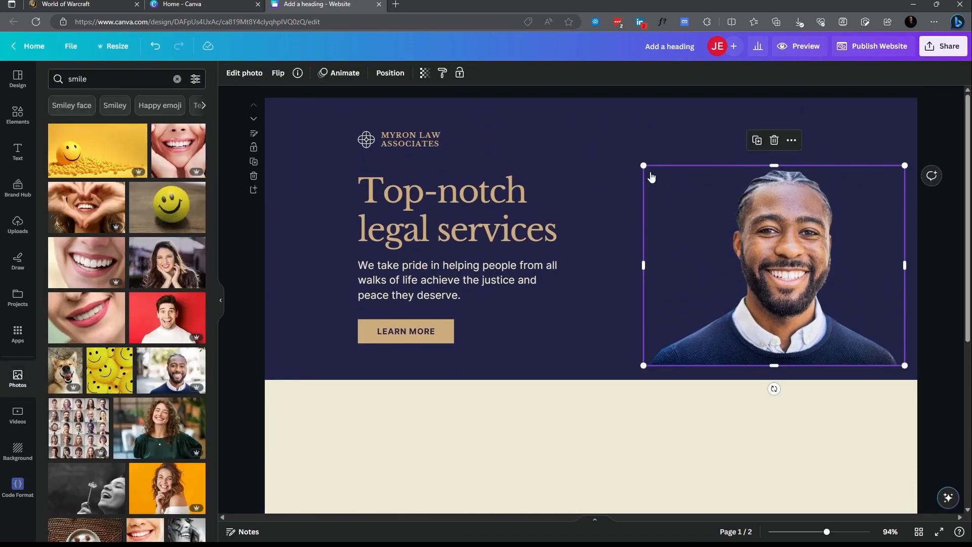
{"action": "left_click_drag", "start_coordinate": [643, 166], "coordinate": [596, 159]}
{"action": "left_click", "coordinate": [410, 132]}
{"action": "left_click_drag", "start_coordinate": [410, 133], "coordinate": [409, 128]}
Move the portrait down so it sits flush on the first page's lower edge, and enlarge it slightly
{"action": "mouse_move", "coordinate": [789, 230]}
{"action": "left_mouse_down"}
{"action": "mouse_move", "coordinate": [806, 244]}
{"action": "mouse_move", "coordinate": [785, 243]}
{"action": "left_mouse_up"}
{"action": "left_click", "coordinate": [938, 260]}
{"action": "left_click", "coordinate": [790, 237]}
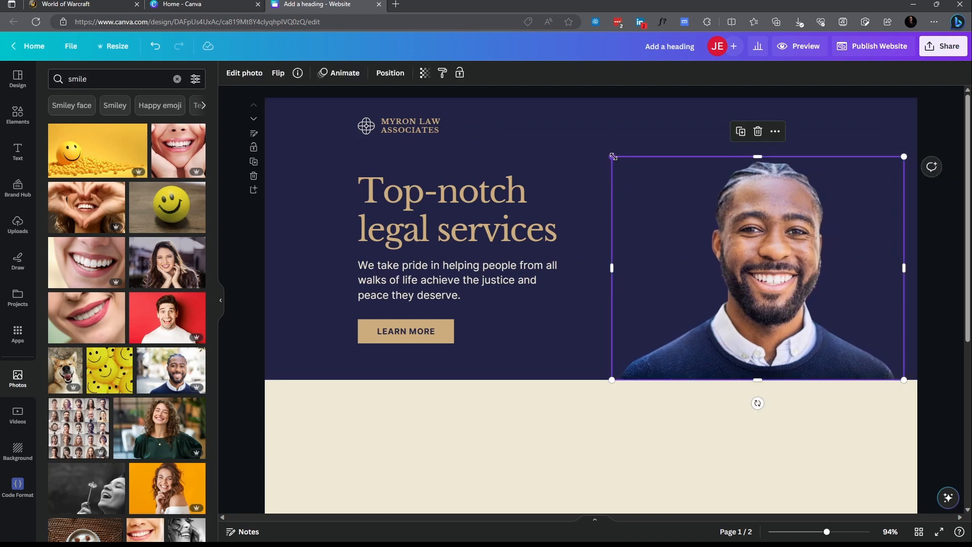
{"action": "left_click_drag", "start_coordinate": [612, 157], "coordinate": [606, 153]}
{"action": "left_click", "coordinate": [638, 147]}
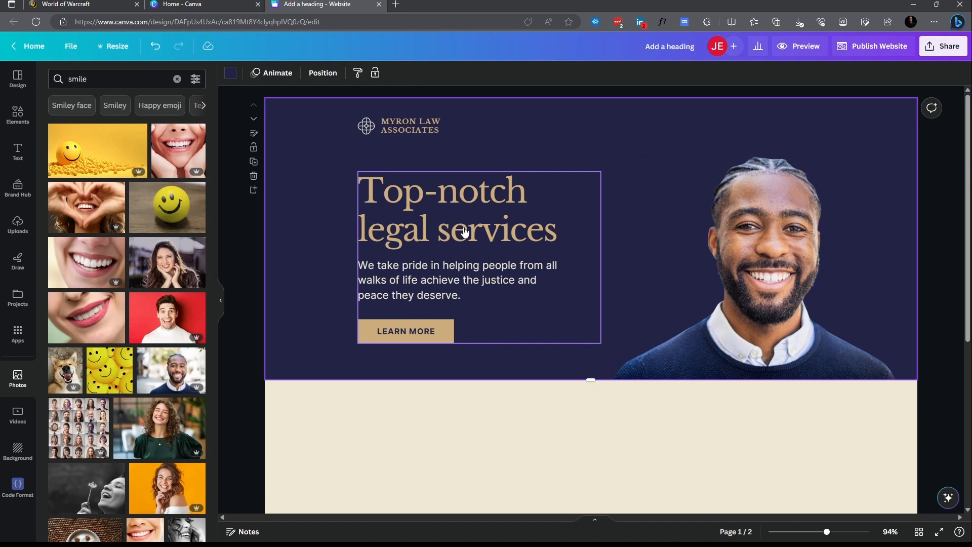
Search the elements for "instagram" and add the multicolour gradient Instagram icon to the first page
{"action": "left_click", "coordinate": [925, 223]}
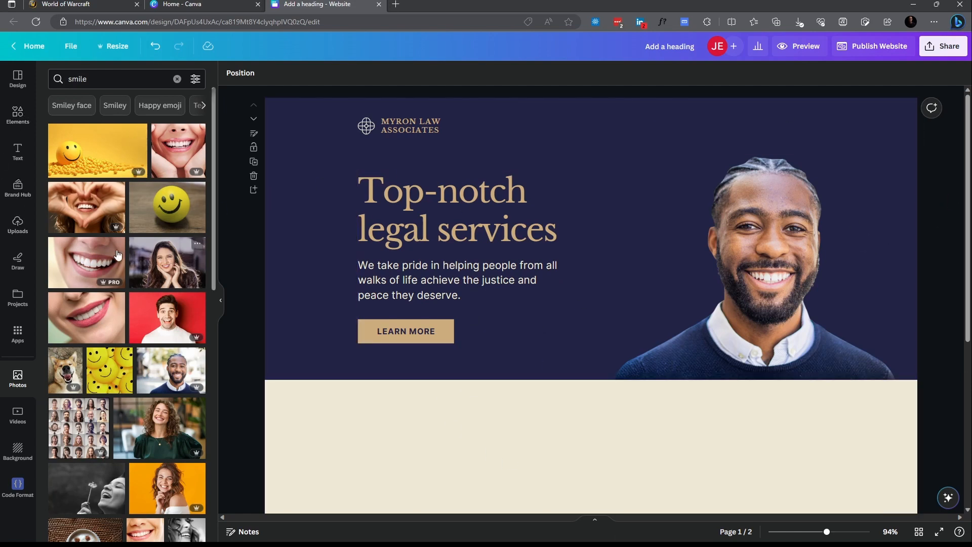
{"action": "left_click", "coordinate": [20, 336]}
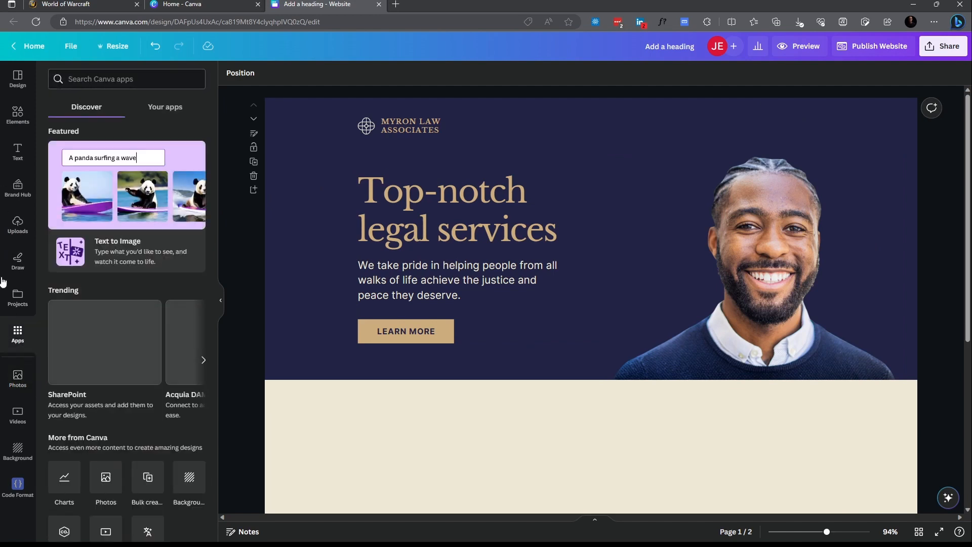
{"action": "left_click", "coordinate": [17, 114]}
{"action": "left_click", "coordinate": [97, 79]}
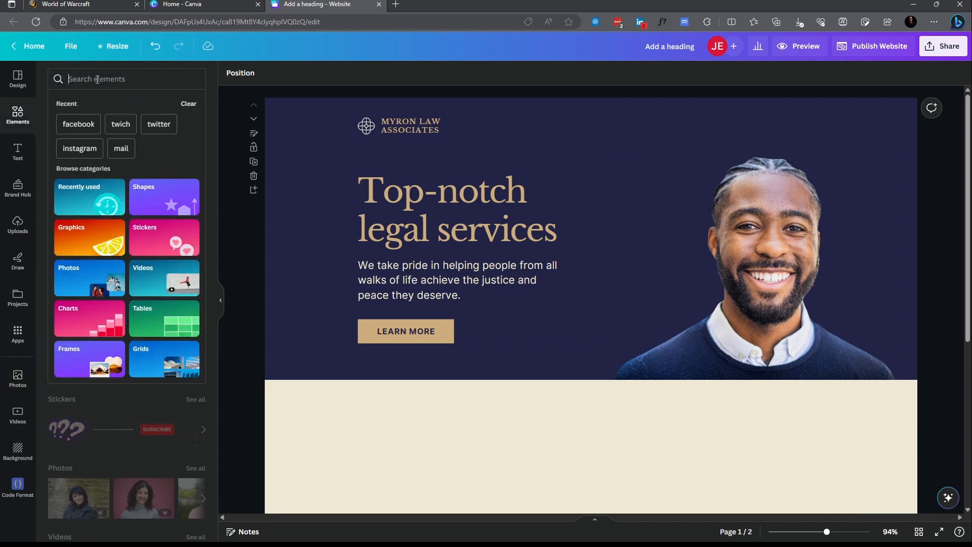
{"action": "type", "text": "instagram"}
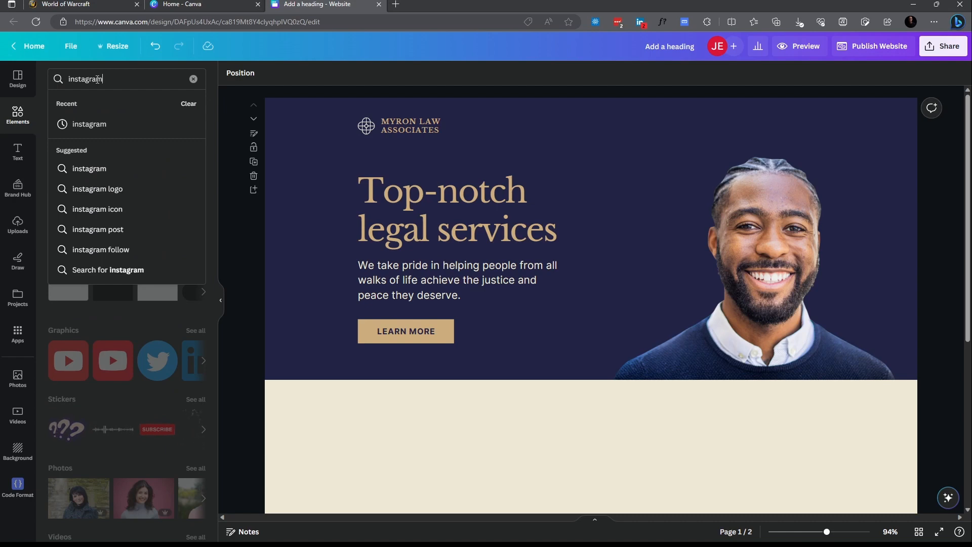
{"action": "left_click", "coordinate": [127, 169]}
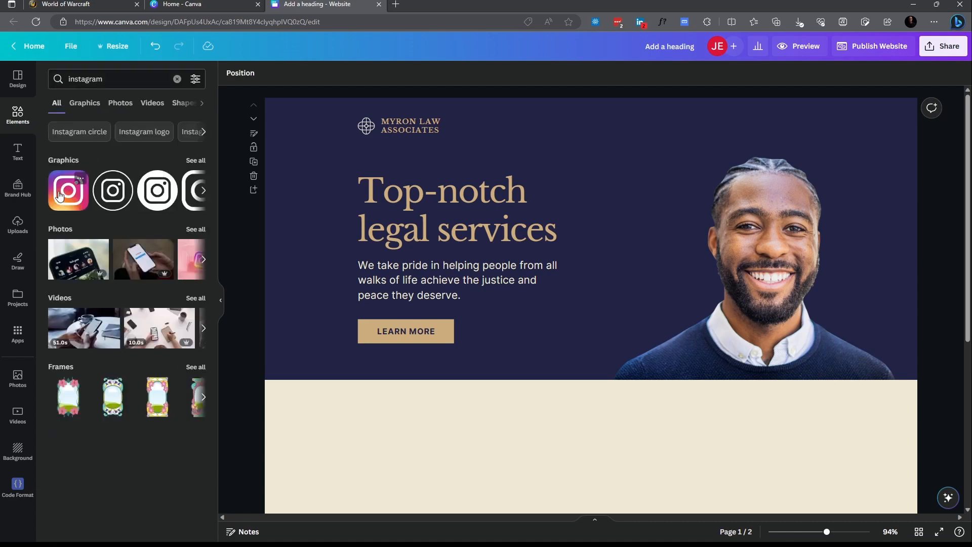
{"action": "left_click", "coordinate": [68, 190]}
Search the elements for "twitter" and add the blue square Twitter icon to the first page
{"action": "left_click", "coordinate": [97, 79]}
{"action": "key", "text": "ctrl+a"}
{"action": "key", "text": "BackSpace"}
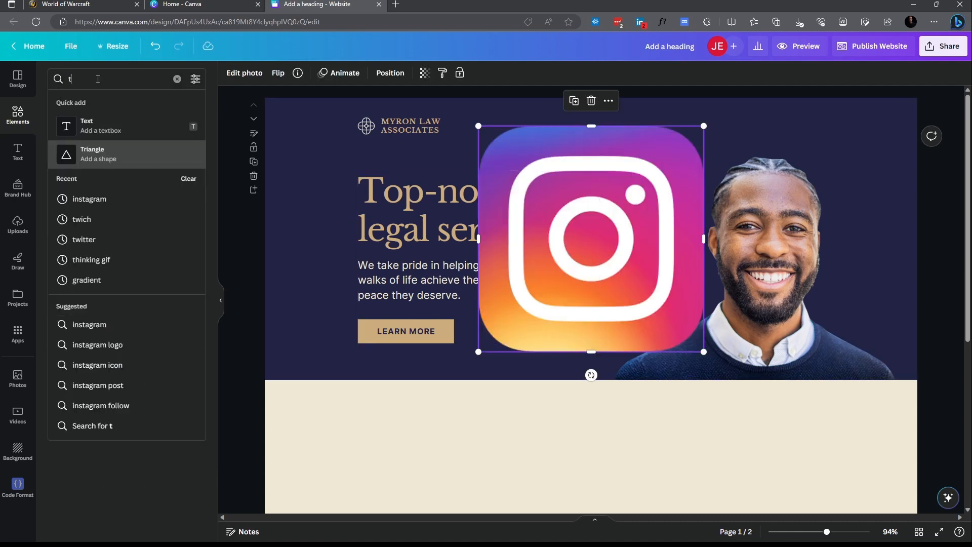
{"action": "type", "text": "twitt"}
{"action": "left_click", "coordinate": [87, 124]}
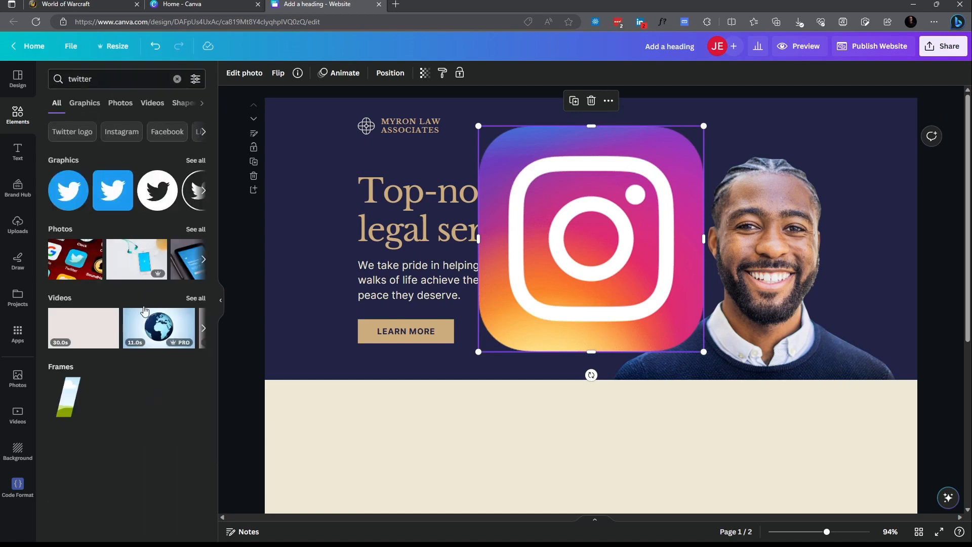
{"action": "left_click", "coordinate": [112, 181]}
Search the elements for "github", browse the graphics, and add the blue circular GitHub icon to the first page
{"action": "left_click", "coordinate": [110, 80]}
{"action": "double_click", "coordinate": [111, 82]}
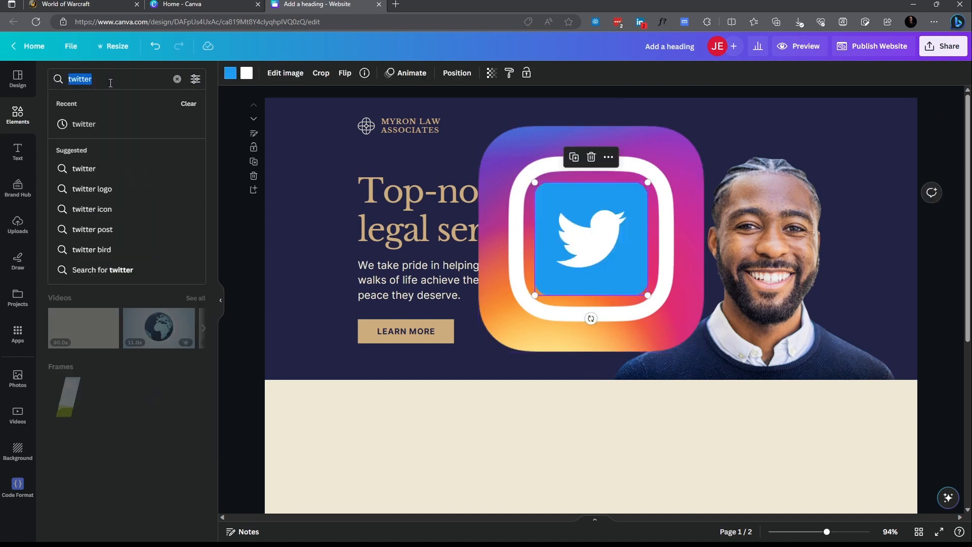
{"action": "type", "text": "git"}
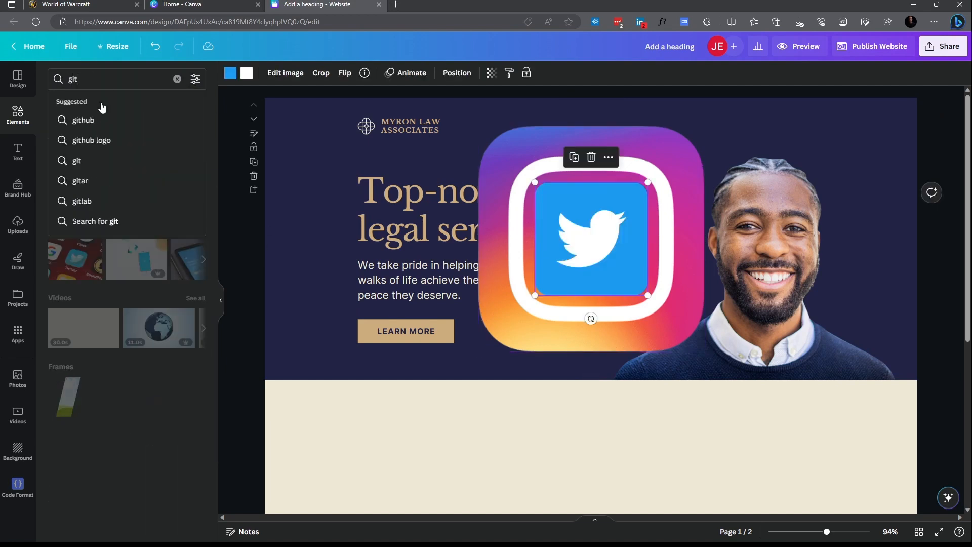
{"action": "left_click", "coordinate": [100, 120]}
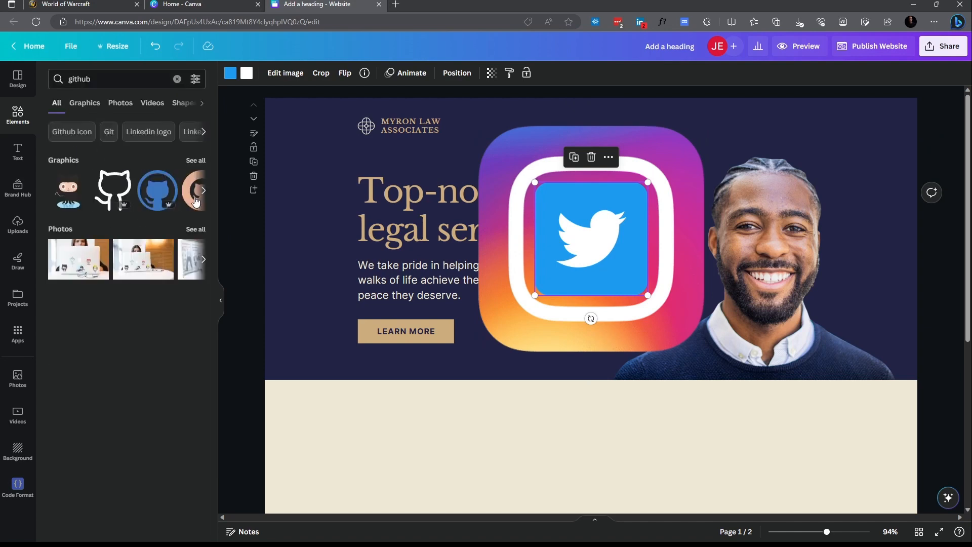
{"action": "left_click", "coordinate": [204, 191]}
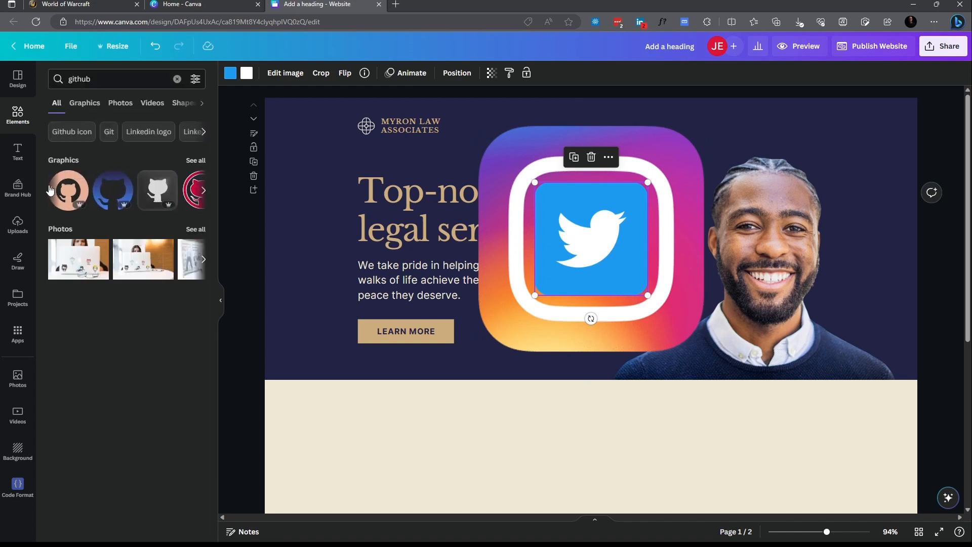
{"action": "left_click", "coordinate": [52, 191]}
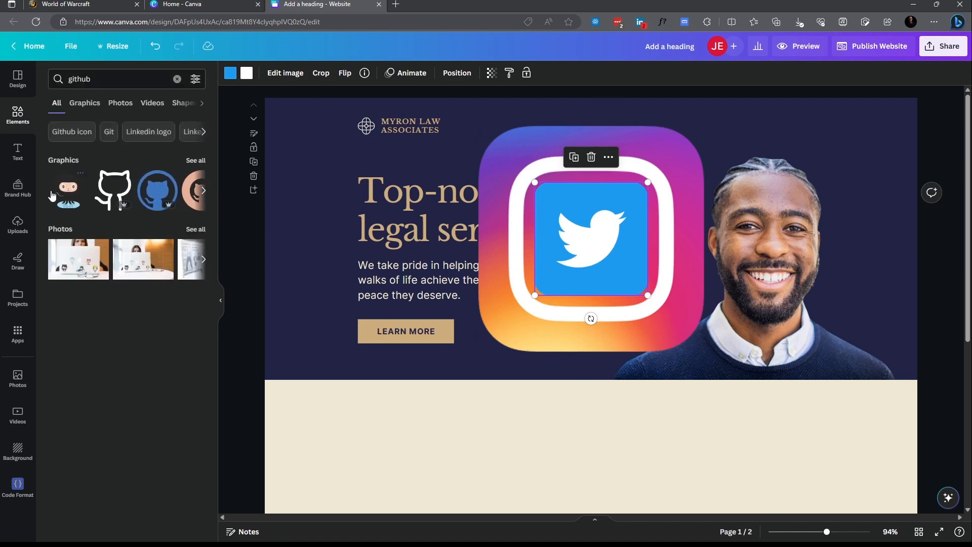
{"action": "left_click", "coordinate": [204, 191]}
{"action": "left_click", "coordinate": [52, 191]}
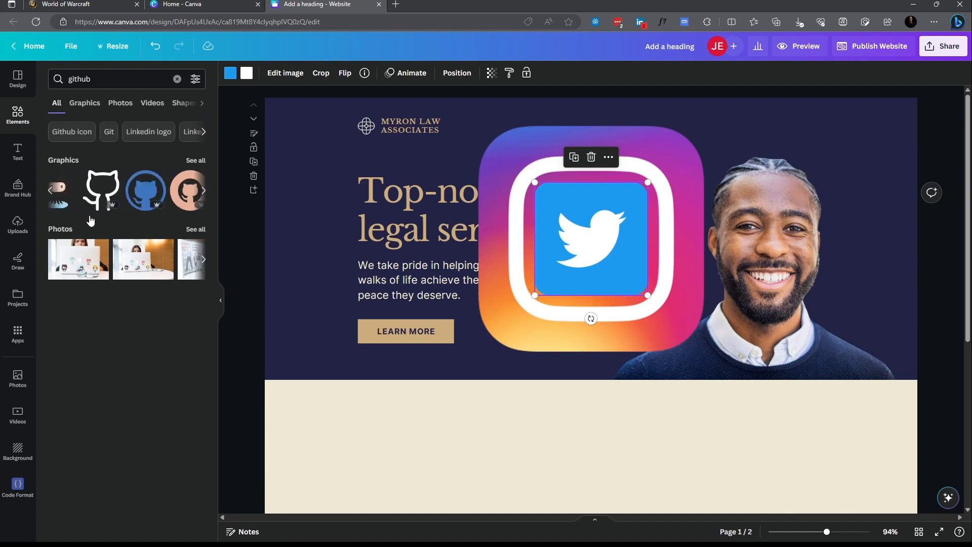
{"action": "left_click", "coordinate": [152, 185]}
Search the elements for "git" and add the diamond-shaped black Git icon to the first page
{"action": "left_click", "coordinate": [97, 79]}
{"action": "key", "text": "BackSpace"}
{"action": "key", "text": "BackSpace"}
{"action": "key", "text": "BackSpace"}
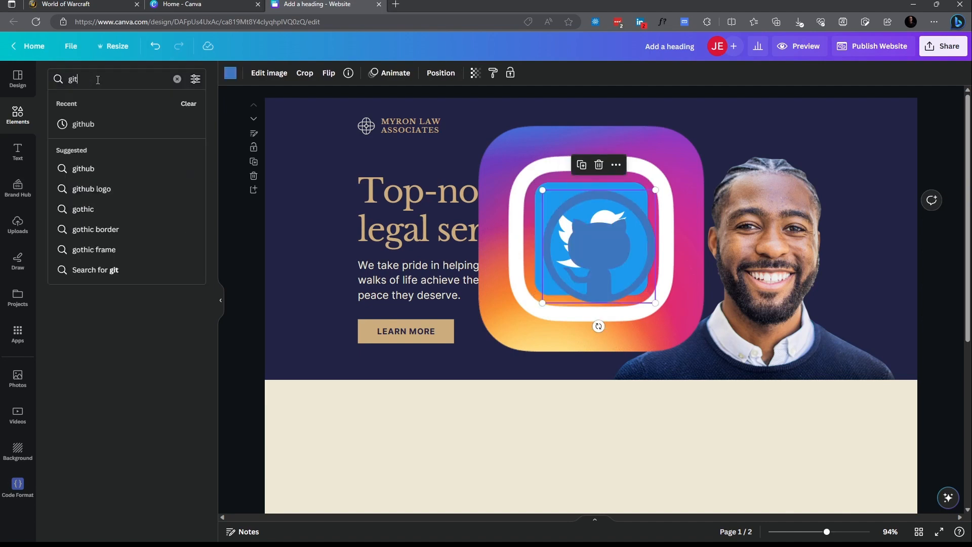
{"action": "key", "text": "Return"}
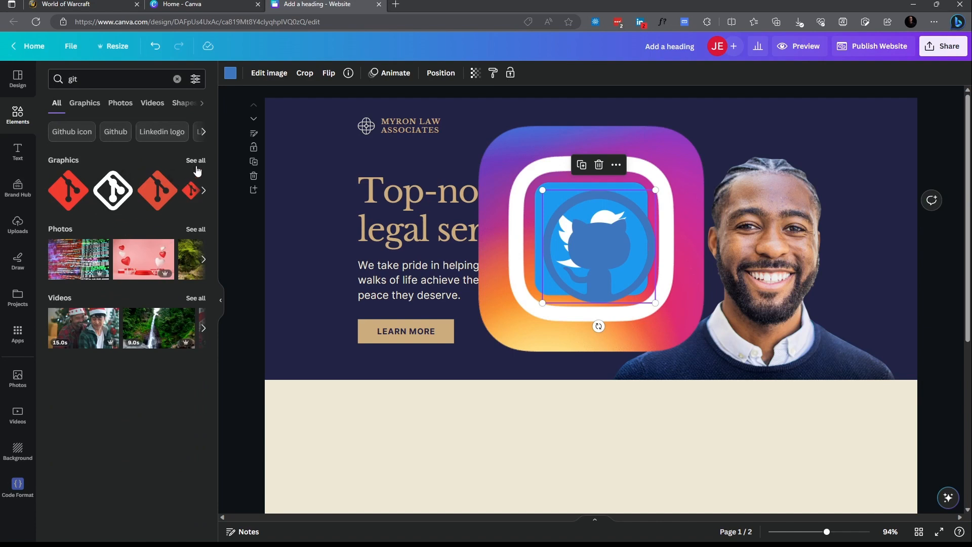
{"action": "left_click", "coordinate": [204, 190]}
{"action": "left_click", "coordinate": [50, 191]}
{"action": "left_click", "coordinate": [110, 196]}
Delete the blue GitHub icon and move the Git and Twitter icons off the Instagram icon onto the portrait
{"action": "left_click_drag", "start_coordinate": [603, 255], "coordinate": [748, 220]}
{"action": "left_click", "coordinate": [598, 237]}
{"action": "key", "text": "Delete"}
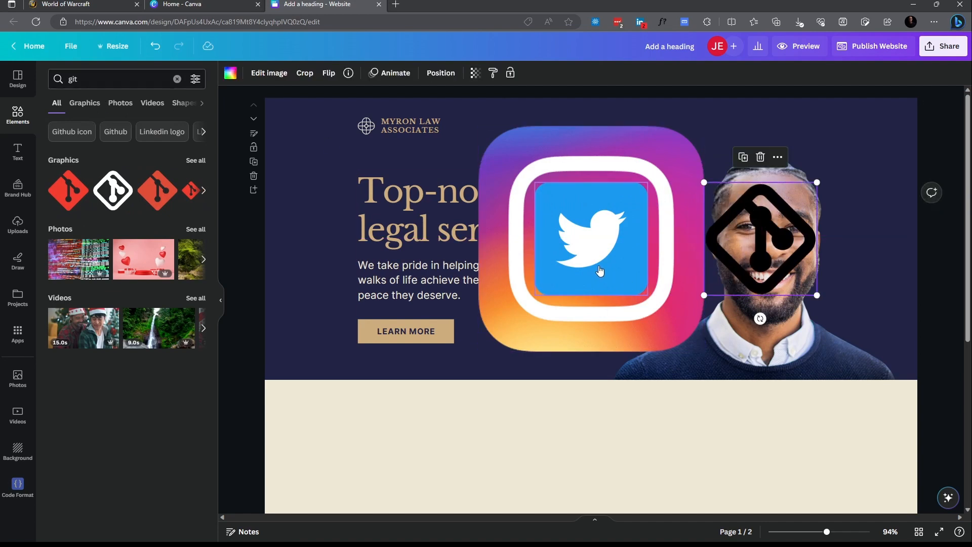
{"action": "left_click_drag", "start_coordinate": [599, 271], "coordinate": [756, 315]}
{"action": "left_click", "coordinate": [658, 314]}
Search the elements for "facebook" and place the dark blue square Facebook icon near the logo
{"action": "left_click", "coordinate": [95, 85]}
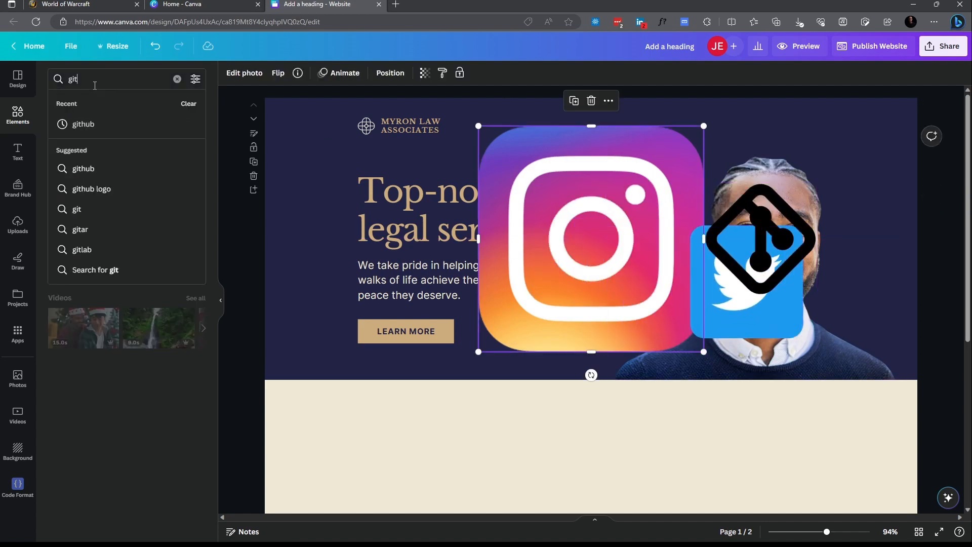
{"action": "type", "text": "face"}
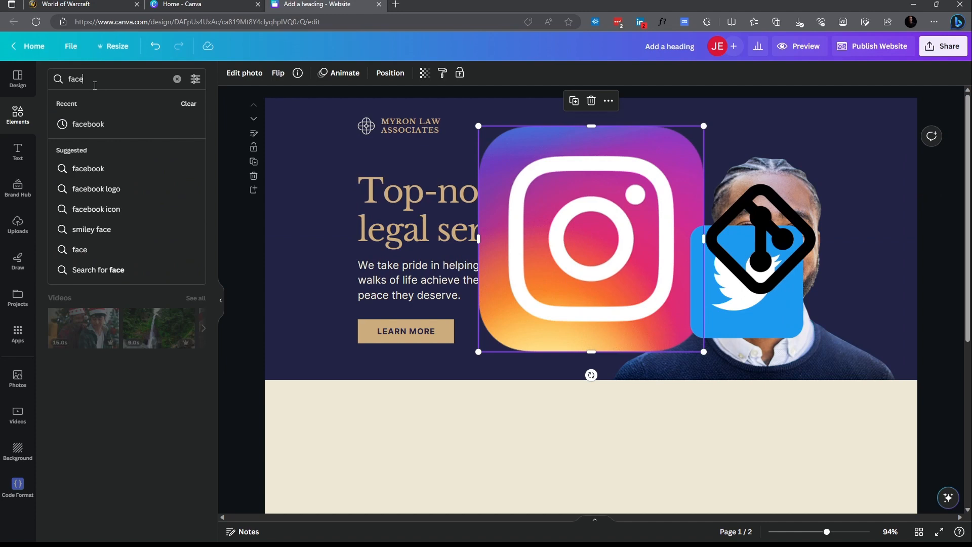
{"action": "left_click", "coordinate": [90, 124]}
{"action": "left_click_drag", "start_coordinate": [163, 190], "coordinate": [324, 175]}
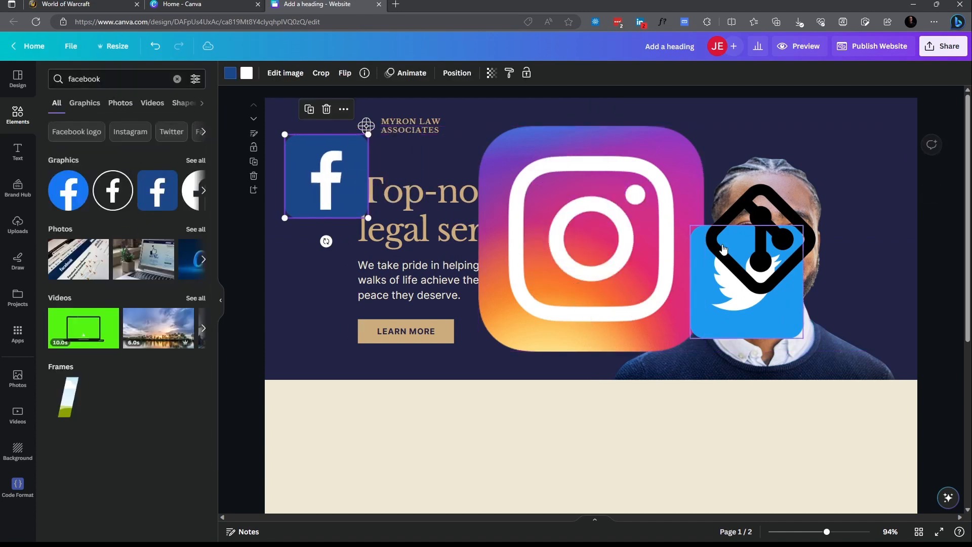
{"action": "left_click", "coordinate": [692, 325]}
{"action": "left_click_drag", "start_coordinate": [708, 352], "coordinate": [732, 305]}
{"action": "key", "text": "ctrl+z"}
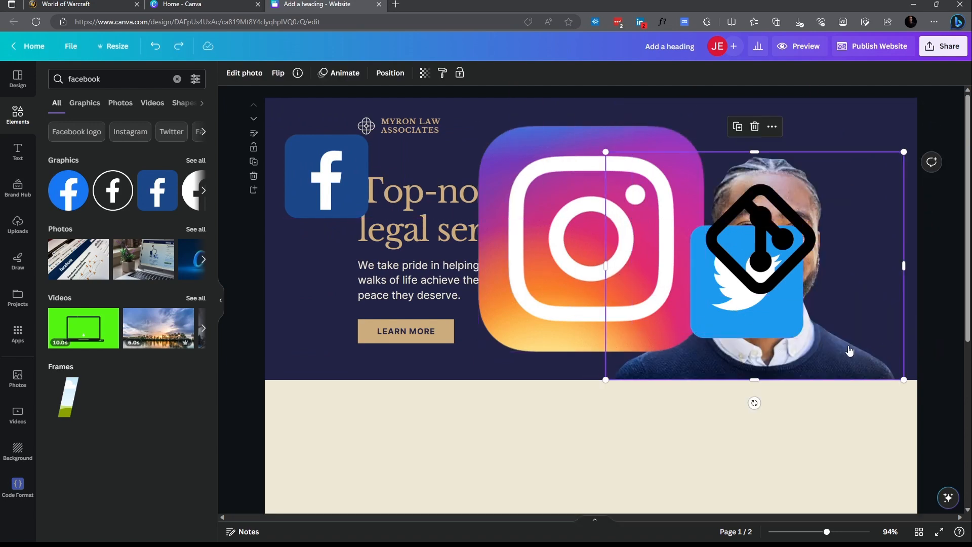
Lock the portrait on the first page
{"action": "right_click", "coordinate": [844, 360]}
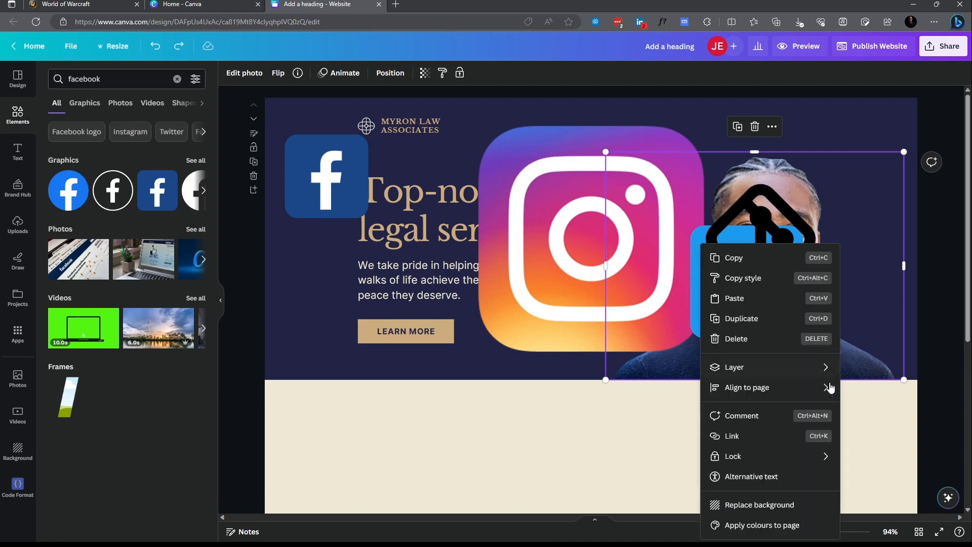
{"action": "mouse_move", "coordinate": [831, 466]}
{"action": "left_click", "coordinate": [636, 466]}
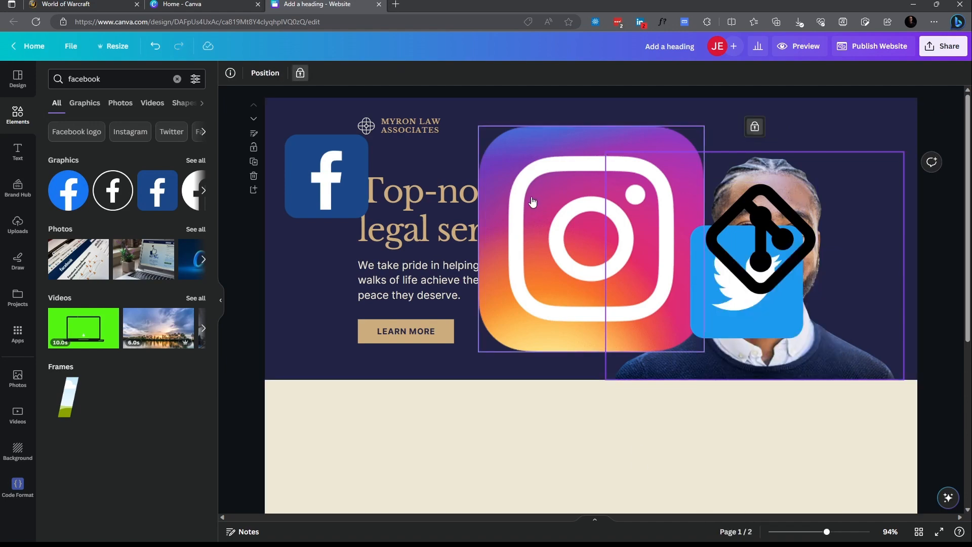
Shrink the Instagram and Facebook icons, placing Instagram near the page's upper edge and Facebook beside the Twitter icon
{"action": "left_click", "coordinate": [508, 133]}
{"action": "left_click_drag", "start_coordinate": [704, 350], "coordinate": [564, 211]}
{"action": "left_click_drag", "start_coordinate": [495, 169], "coordinate": [549, 153]}
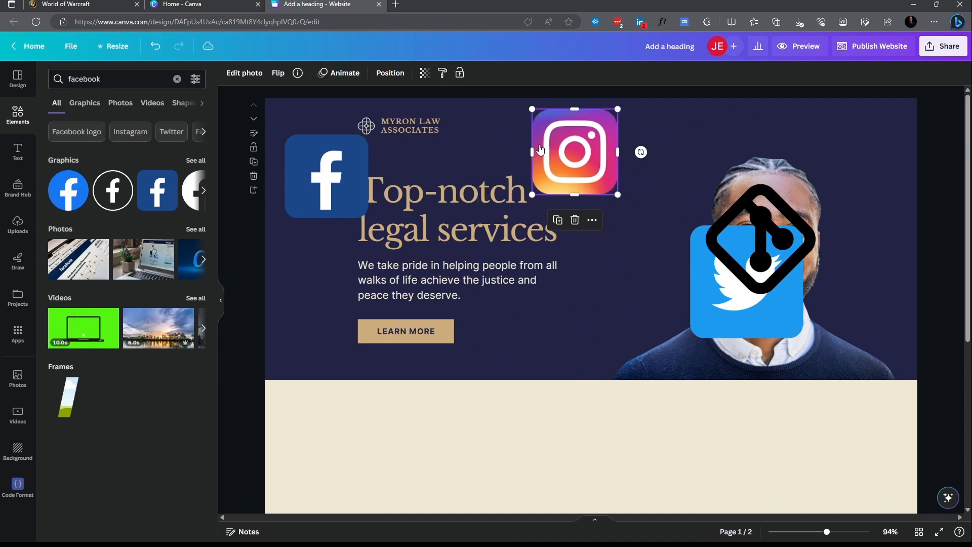
{"action": "left_click", "coordinate": [355, 206]}
{"action": "left_click_drag", "start_coordinate": [368, 218], "coordinate": [682, 272]}
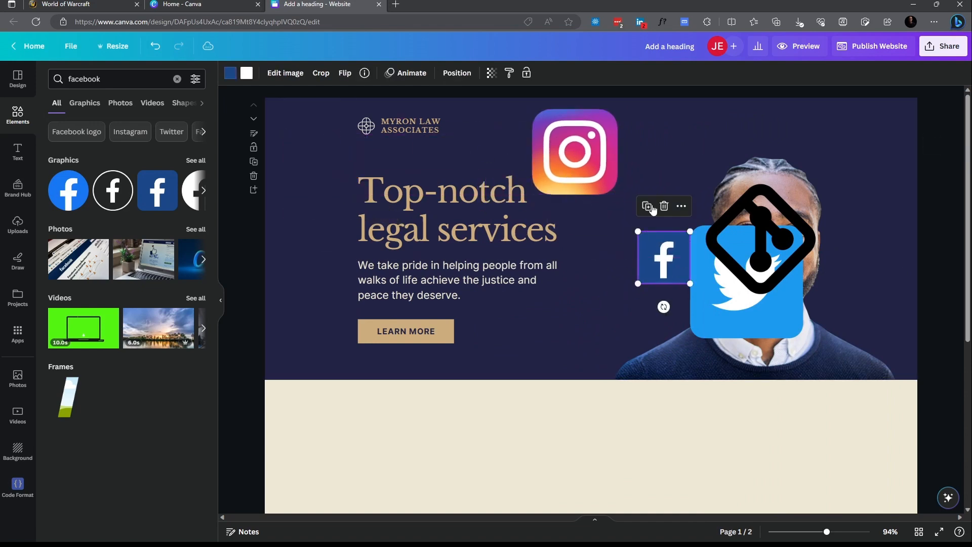
Reduce the Instagram and Facebook icons to about the logo's height and line them up side by side in the header row
{"action": "left_click", "coordinate": [598, 152]}
{"action": "left_click_drag", "start_coordinate": [618, 195], "coordinate": [644, 125]}
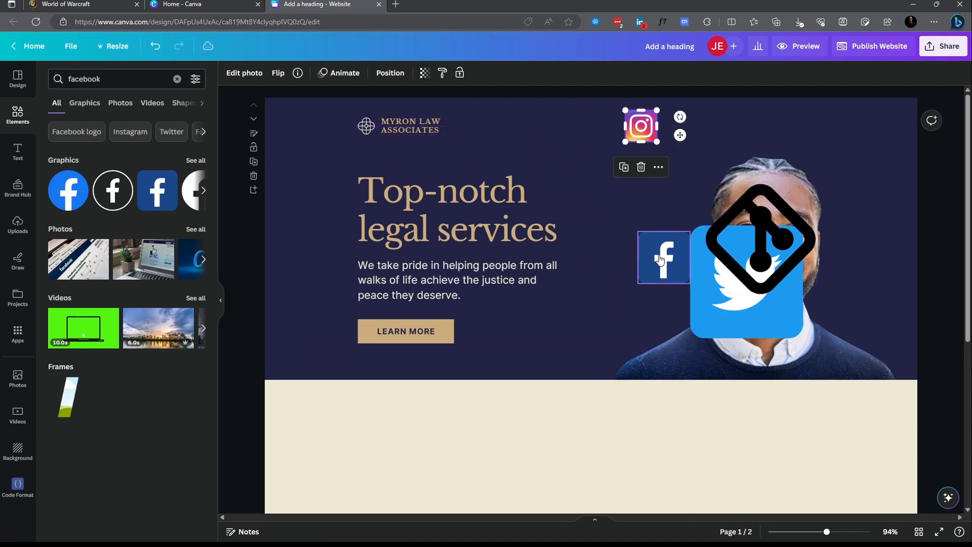
{"action": "left_click", "coordinate": [663, 257]}
{"action": "left_click_drag", "start_coordinate": [688, 281], "coordinate": [669, 196]}
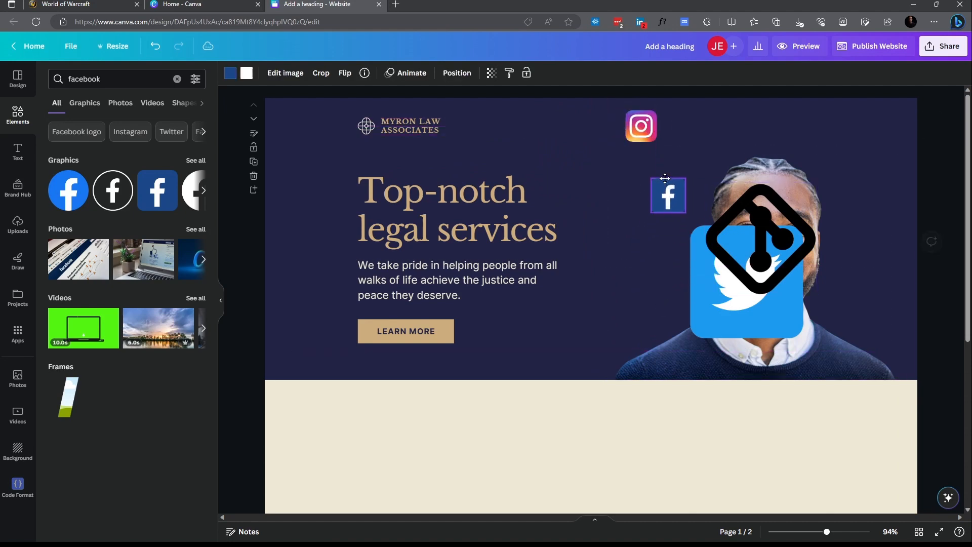
{"action": "left_click_drag", "start_coordinate": [641, 126], "coordinate": [585, 128]}
{"action": "left_click_drag", "start_coordinate": [668, 194], "coordinate": [628, 127]}
Shrink the Git icon to match the other header icons and place it just right of the Facebook icon
{"action": "left_click_drag", "start_coordinate": [749, 289], "coordinate": [717, 203]}
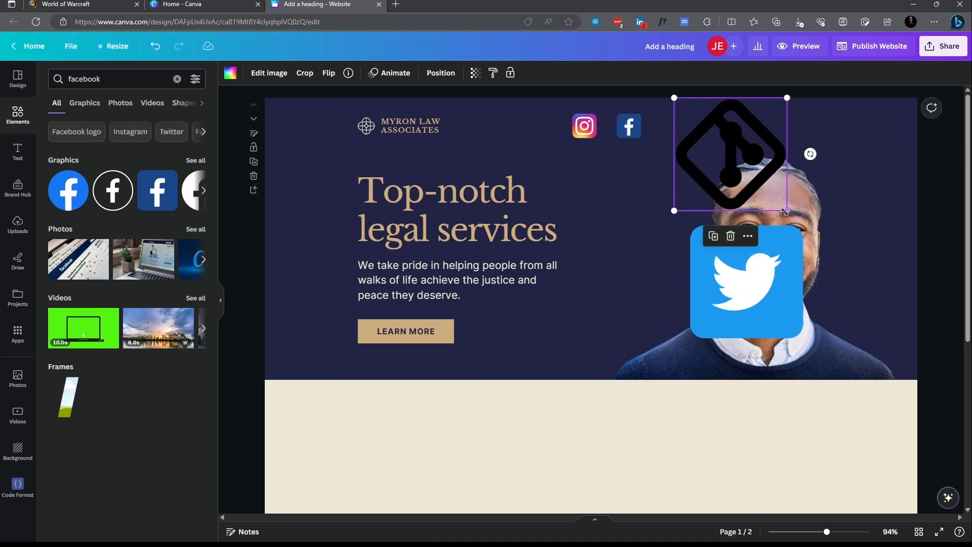
{"action": "left_click_drag", "start_coordinate": [787, 210], "coordinate": [714, 163]}
{"action": "left_click_drag", "start_coordinate": [689, 116], "coordinate": [695, 127]}
{"action": "left_click_drag", "start_coordinate": [732, 162], "coordinate": [667, 125]}
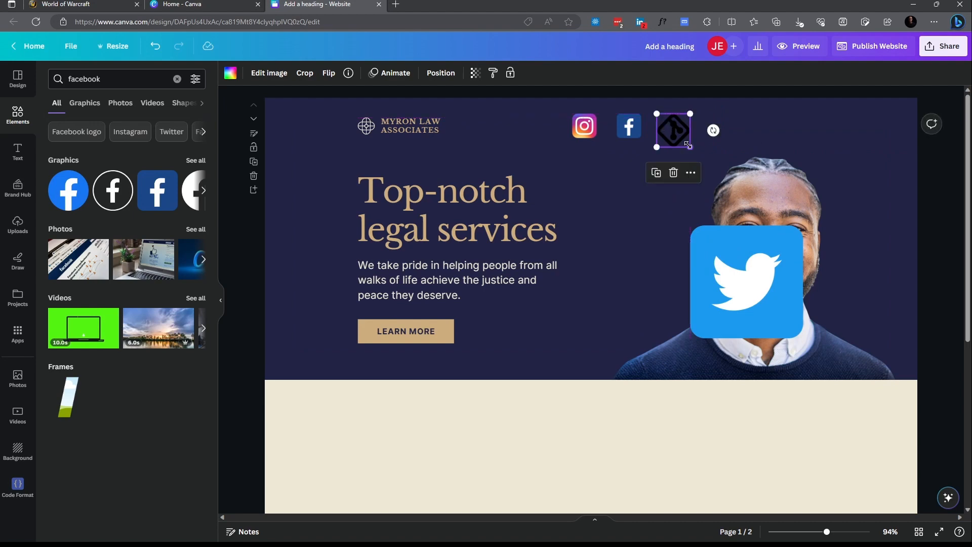
Move the Twitter icon to the right of the Git icon in the header row and shrink it to about 51 by 51
{"action": "left_click_drag", "start_coordinate": [744, 273], "coordinate": [750, 167]}
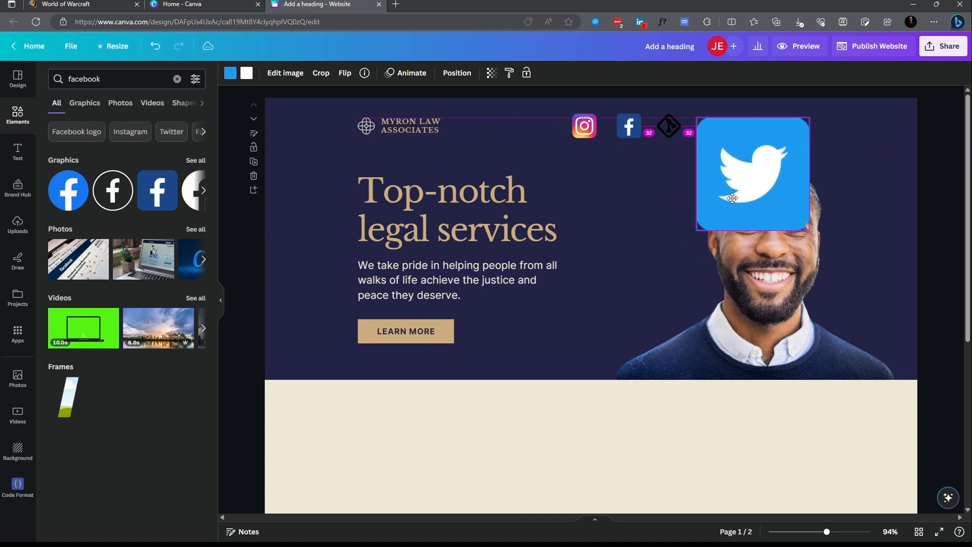
{"action": "left_click_drag", "start_coordinate": [809, 231], "coordinate": [747, 165]}
{"action": "left_click_drag", "start_coordinate": [734, 130], "coordinate": [735, 126]}
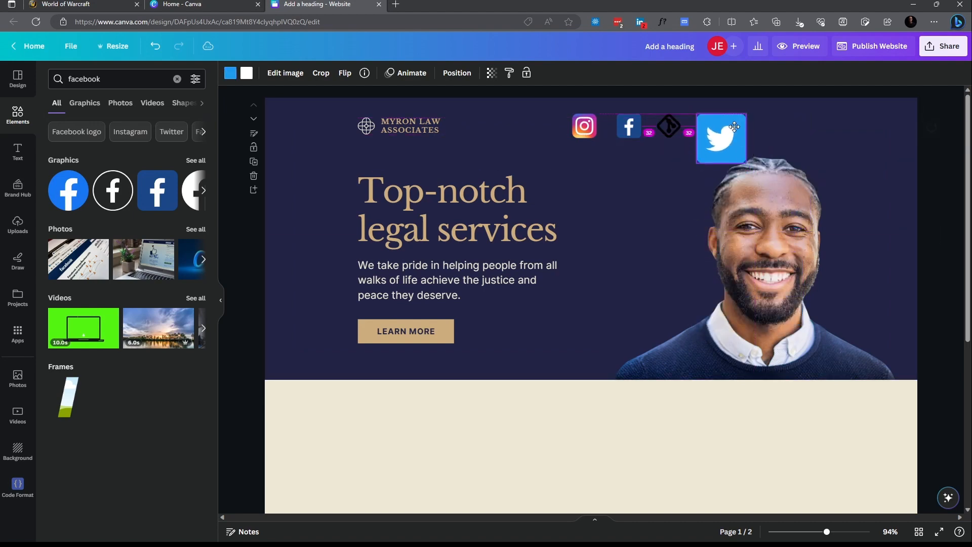
{"action": "left_click_drag", "start_coordinate": [747, 163], "coordinate": [735, 147]}
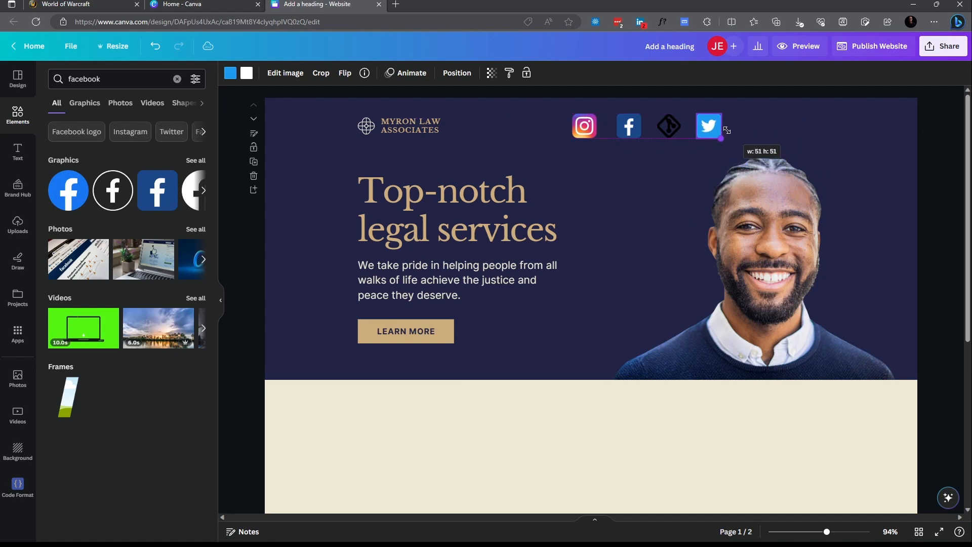
{"action": "left_click", "coordinate": [795, 135]}
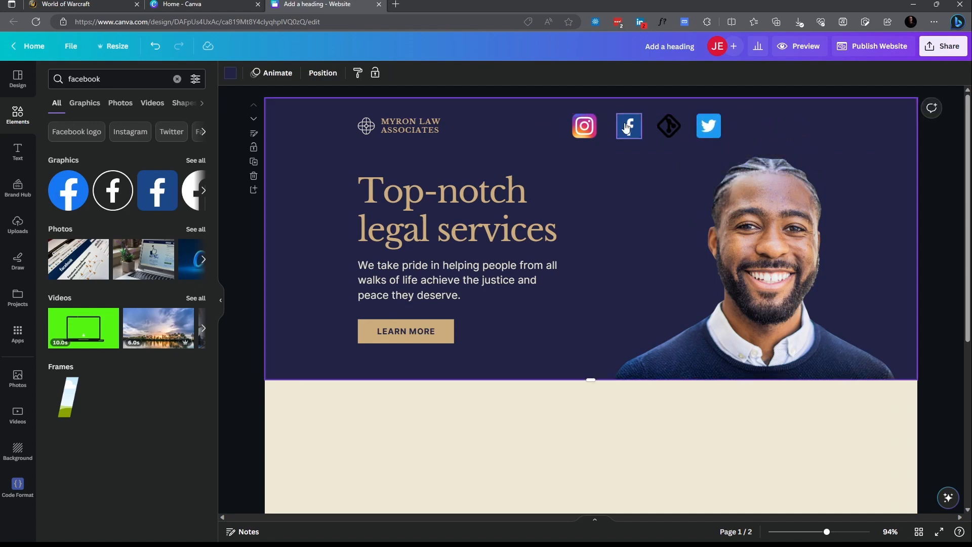
Group the four social icons, shrink the group slightly, and move it to the right end of the header row
{"action": "mouse_move", "coordinate": [763, 129]}
{"action": "left_mouse_down"}
{"action": "mouse_move", "coordinate": [589, 112]}
{"action": "mouse_move", "coordinate": [779, 126]}
{"action": "mouse_move", "coordinate": [747, 136]}
{"action": "left_mouse_up"}
{"action": "left_click", "coordinate": [621, 168]}
{"action": "mouse_move", "coordinate": [819, 125]}
{"action": "left_mouse_down"}
{"action": "mouse_move", "coordinate": [794, 124]}
{"action": "mouse_move", "coordinate": [830, 126]}
{"action": "left_mouse_up"}
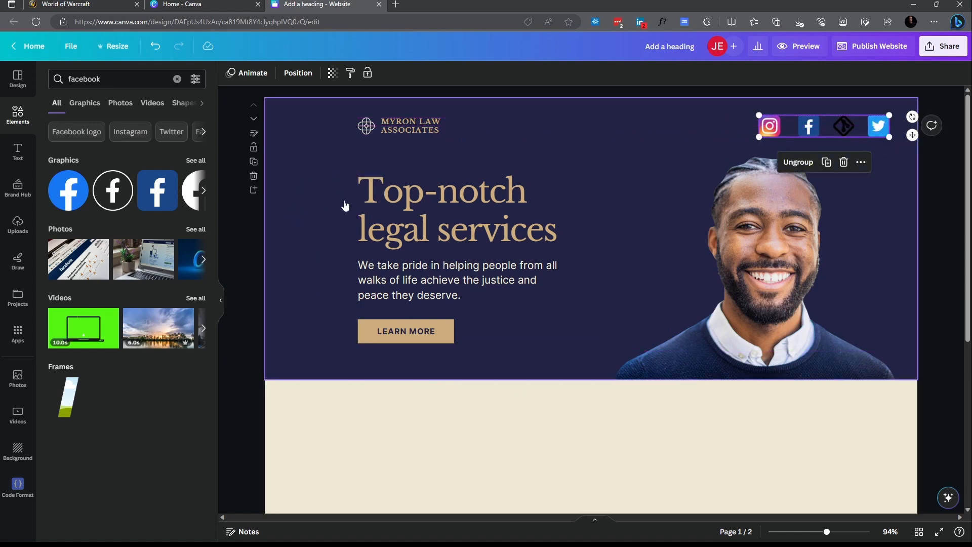
Move the heading text group and the logo further left on a shared left edge, and position the icon group above the portrait
{"action": "left_click_drag", "start_coordinate": [427, 235], "coordinate": [401, 235]}
{"action": "left_click_drag", "start_coordinate": [404, 122], "coordinate": [381, 119]}
{"action": "left_click_drag", "start_coordinate": [856, 120], "coordinate": [791, 119]}
{"action": "left_click", "coordinate": [810, 270]}
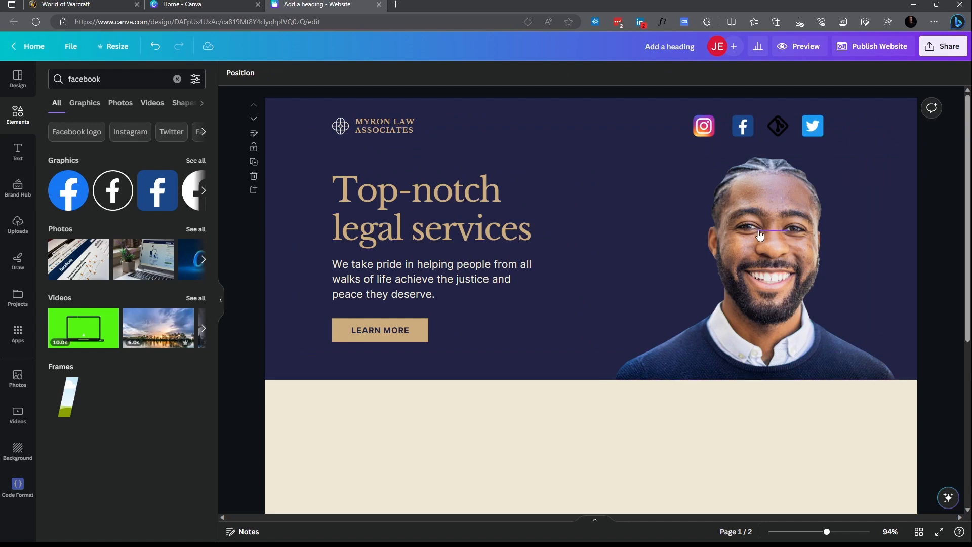
{"action": "left_click_drag", "start_coordinate": [787, 125], "coordinate": [794, 125]}
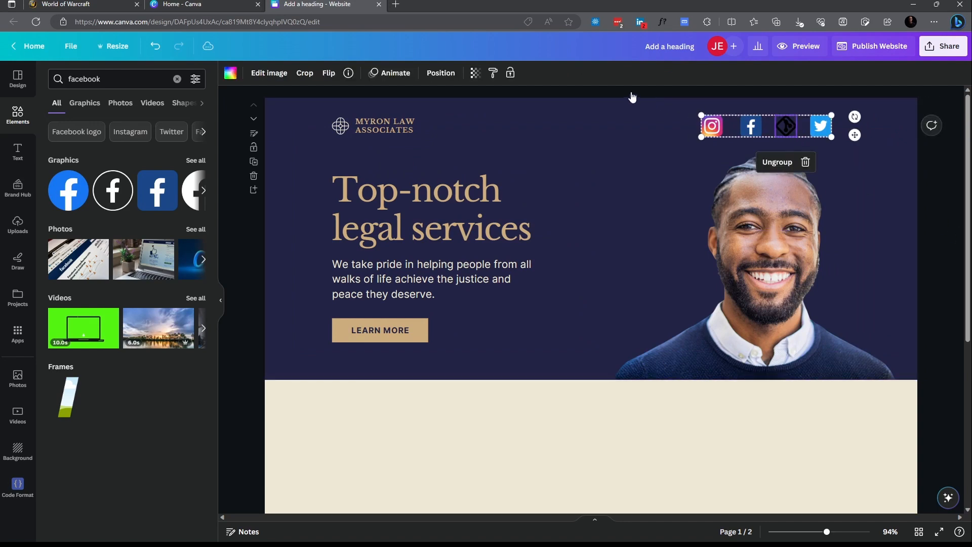
Ungroup the four social icons in the header so each can be selected separately
{"action": "left_click", "coordinate": [632, 99]}
{"action": "left_click", "coordinate": [719, 130]}
{"action": "left_click", "coordinate": [653, 172]}
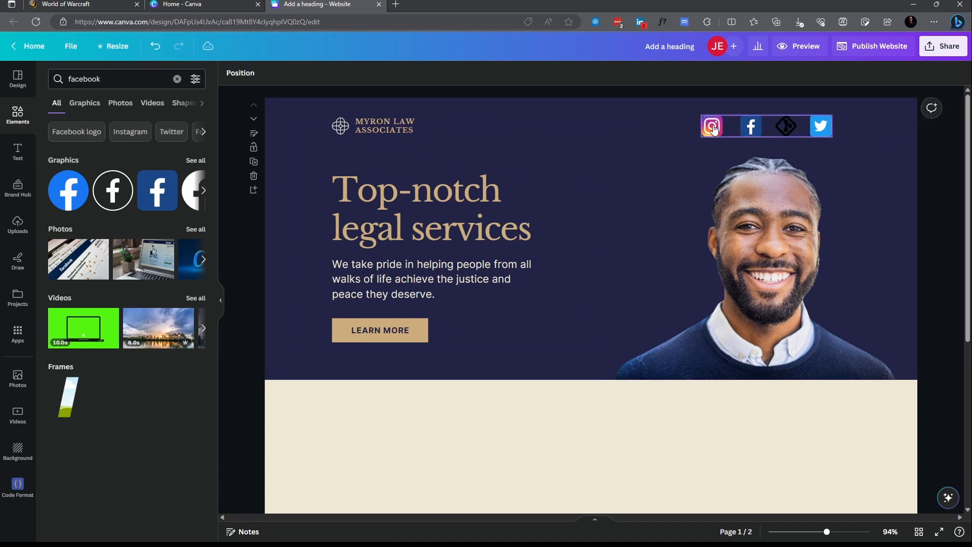
{"action": "right_click", "coordinate": [712, 127]}
{"action": "left_click", "coordinate": [678, 141]}
{"action": "left_click", "coordinate": [710, 127]}
{"action": "right_click", "coordinate": [711, 129]}
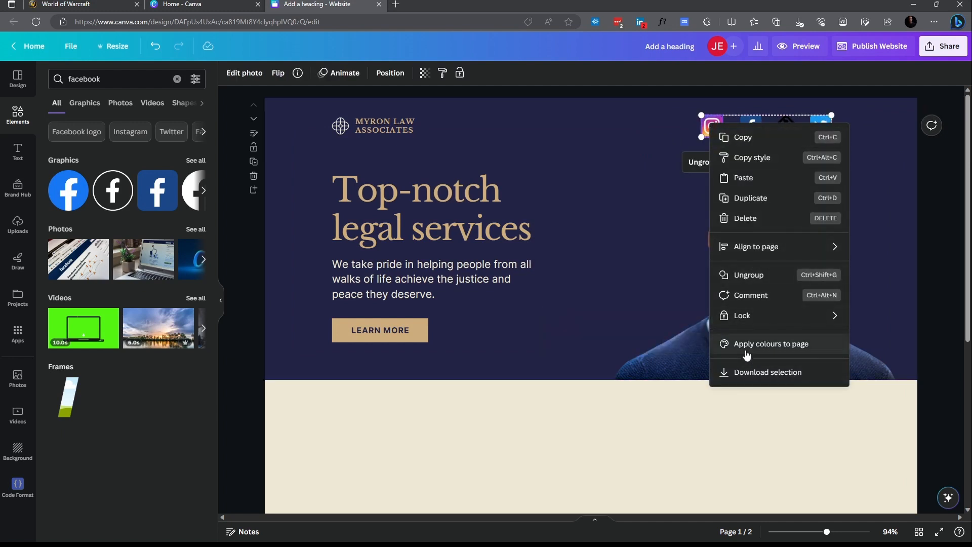
{"action": "left_click", "coordinate": [591, 56]}
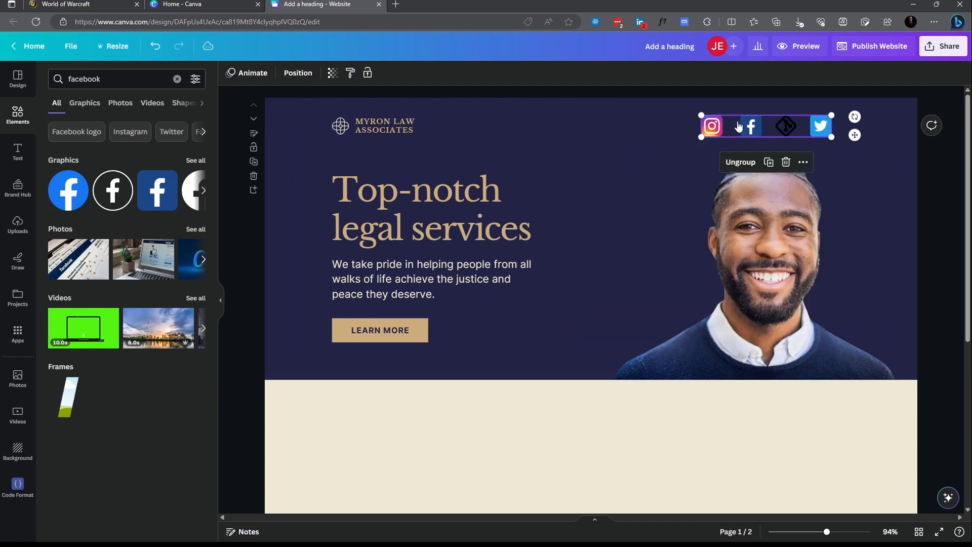
{"action": "left_click", "coordinate": [642, 121]}
Show the options for the Instagram icon, including its Link setting, without adding a link
{"action": "left_click", "coordinate": [711, 132]}
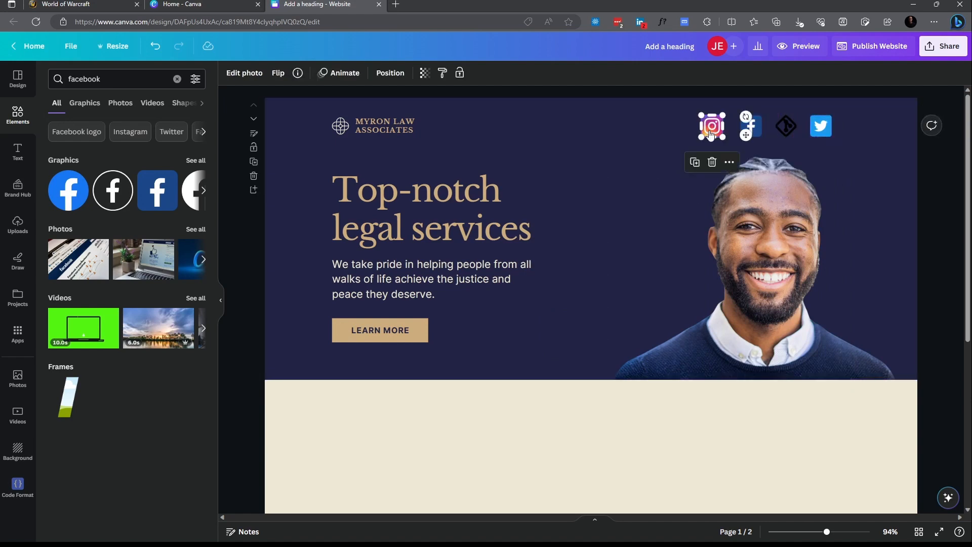
{"action": "left_click", "coordinate": [728, 162]}
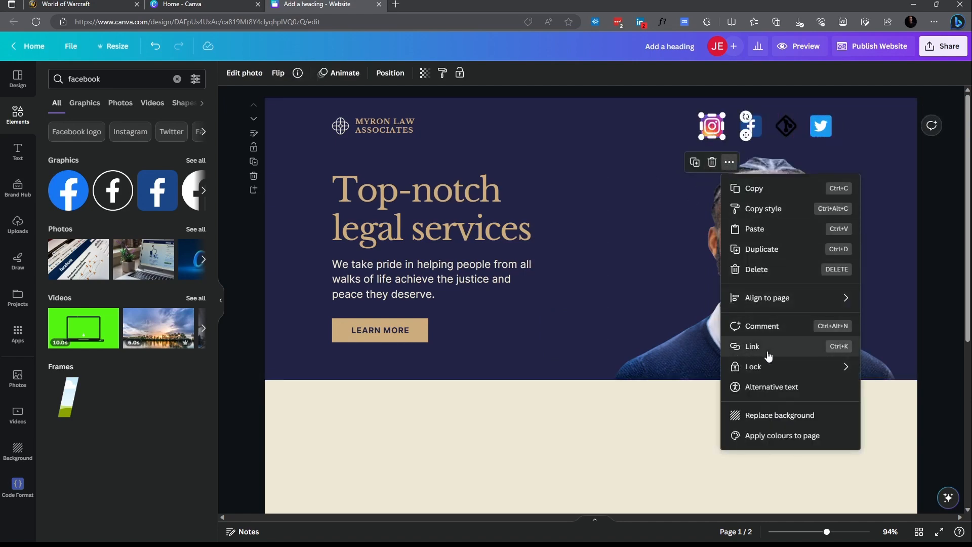
{"action": "left_click", "coordinate": [653, 145]}
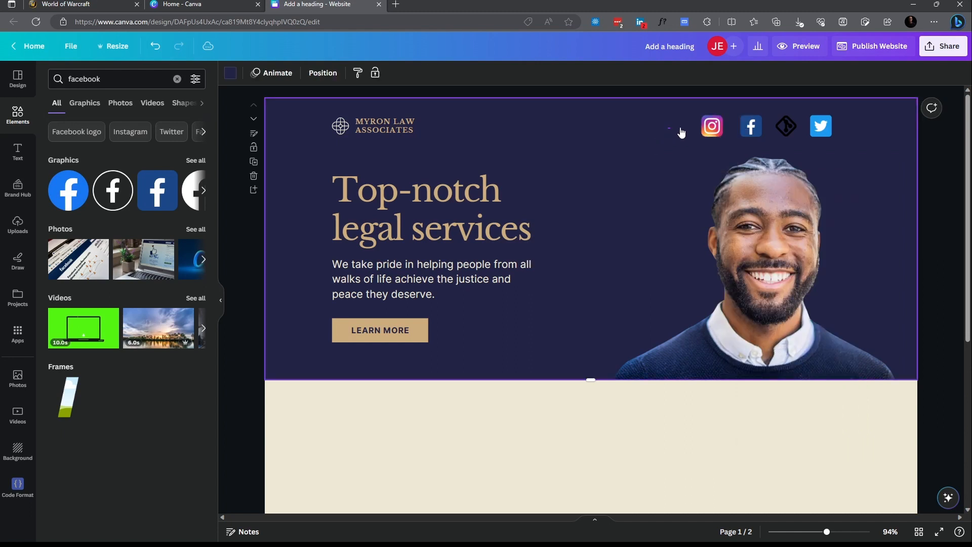
{"action": "right_click", "coordinate": [725, 129]}
{"action": "left_click", "coordinate": [691, 137]}
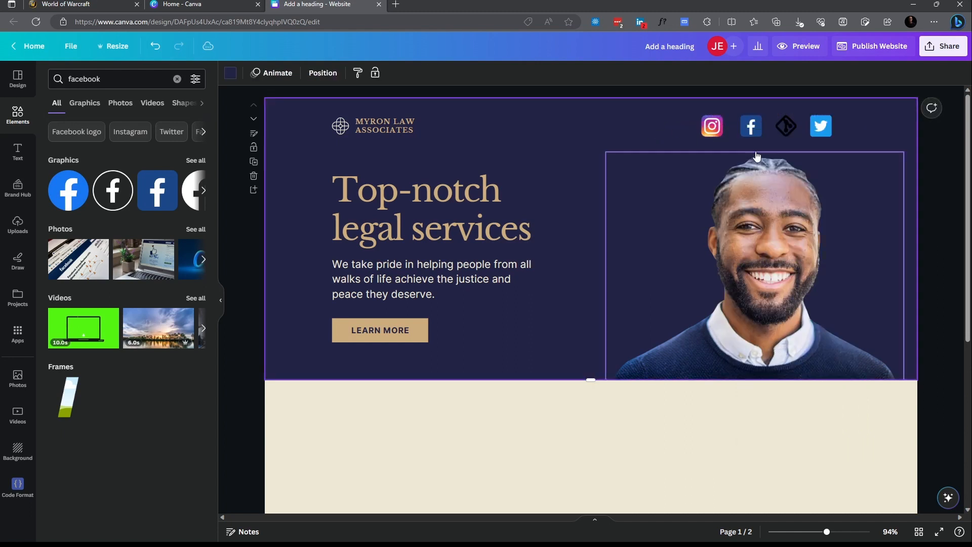
{"action": "right_click", "coordinate": [712, 128]}
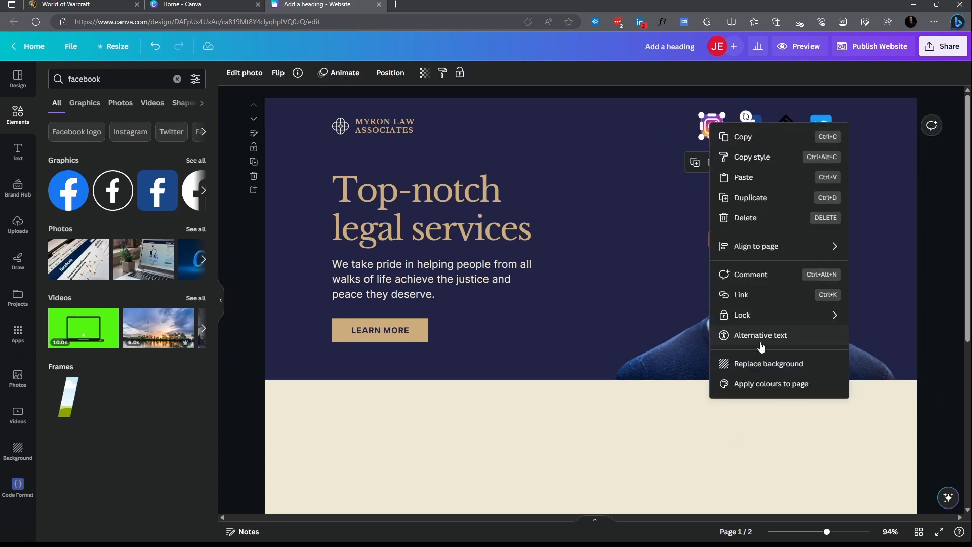
{"action": "left_click", "coordinate": [741, 295]}
{"action": "left_click", "coordinate": [841, 128]}
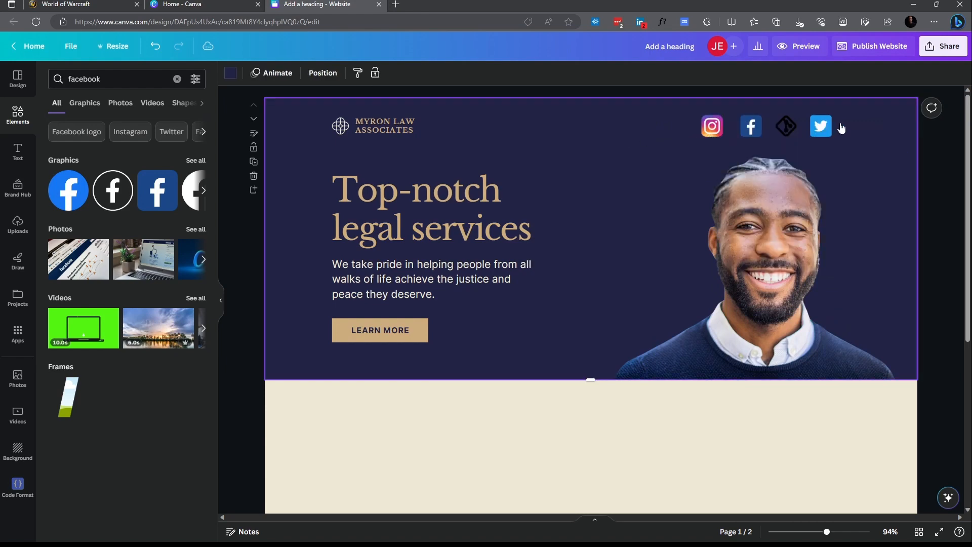
Look over the header section, the empty cream section below it and the recently used elements
{"action": "scroll", "coordinate": [540, 356], "scroll_direction": "down", "scroll_amount": 5}
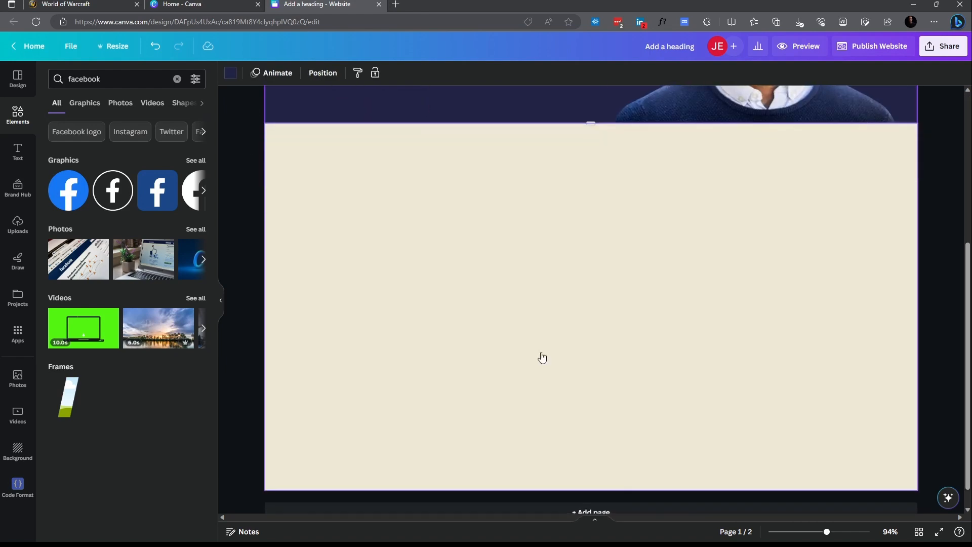
{"action": "scroll", "coordinate": [397, 278], "scroll_direction": "up", "scroll_amount": 5}
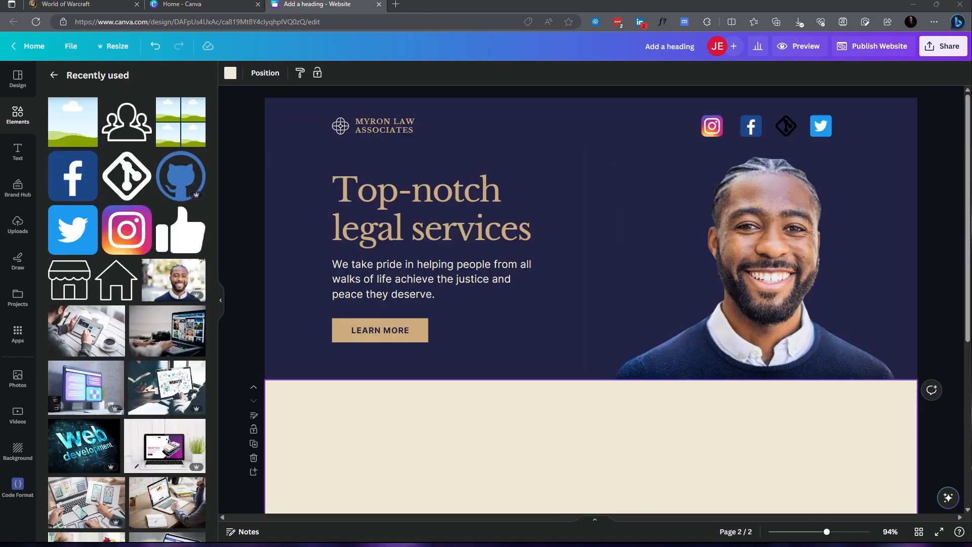
{"action": "scroll", "coordinate": [590, 299], "scroll_direction": "down", "scroll_amount": 2}
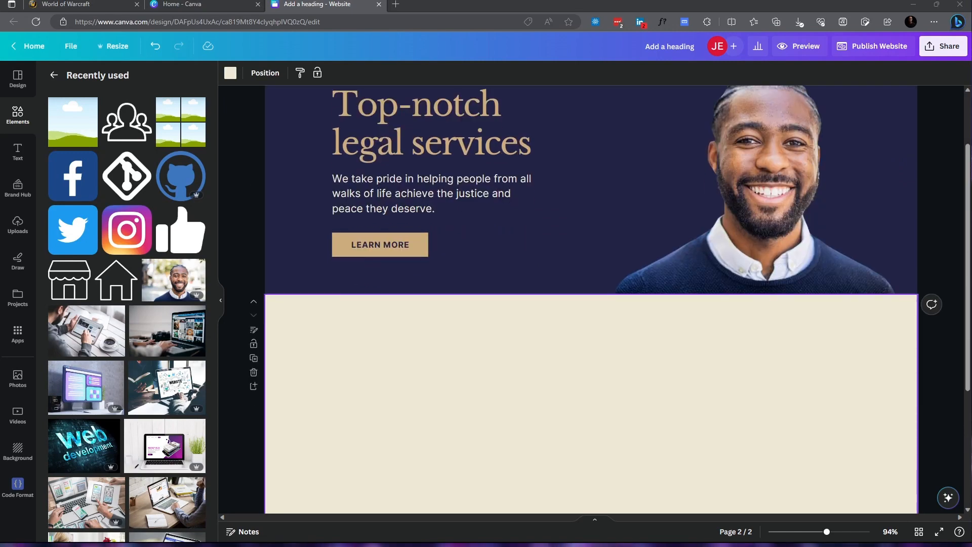
{"action": "scroll", "coordinate": [590, 299], "scroll_direction": "down", "scroll_amount": 5}
{"action": "scroll", "coordinate": [591, 299], "scroll_direction": "up", "scroll_amount": 6}
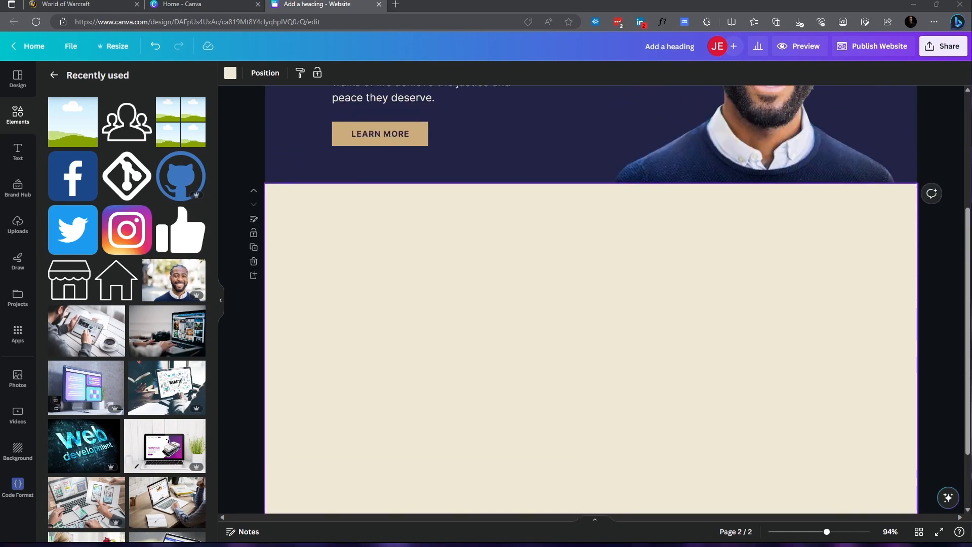
{"action": "scroll", "coordinate": [590, 298], "scroll_direction": "down", "scroll_amount": 2}
{"action": "scroll", "coordinate": [590, 299], "scroll_direction": "up", "scroll_amount": 2}
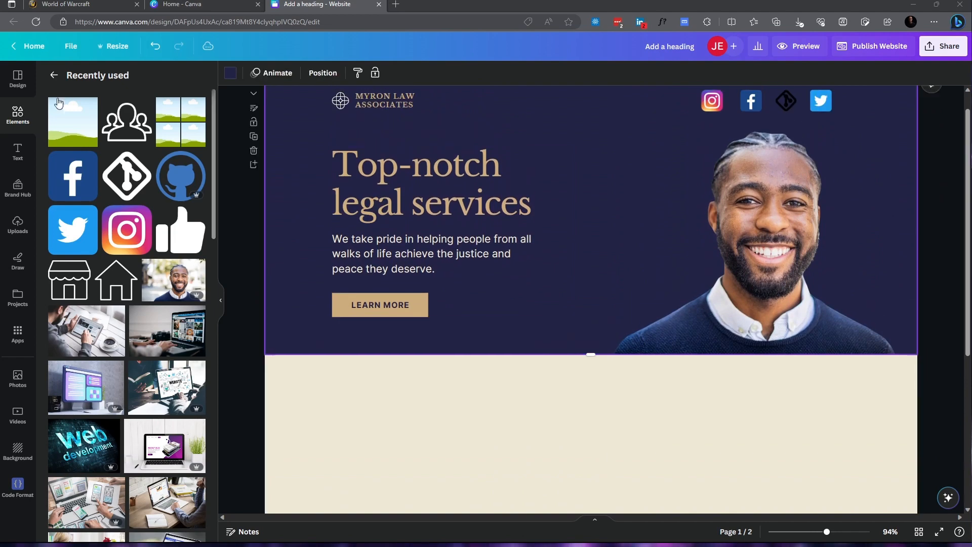
{"action": "left_click", "coordinate": [54, 75]}
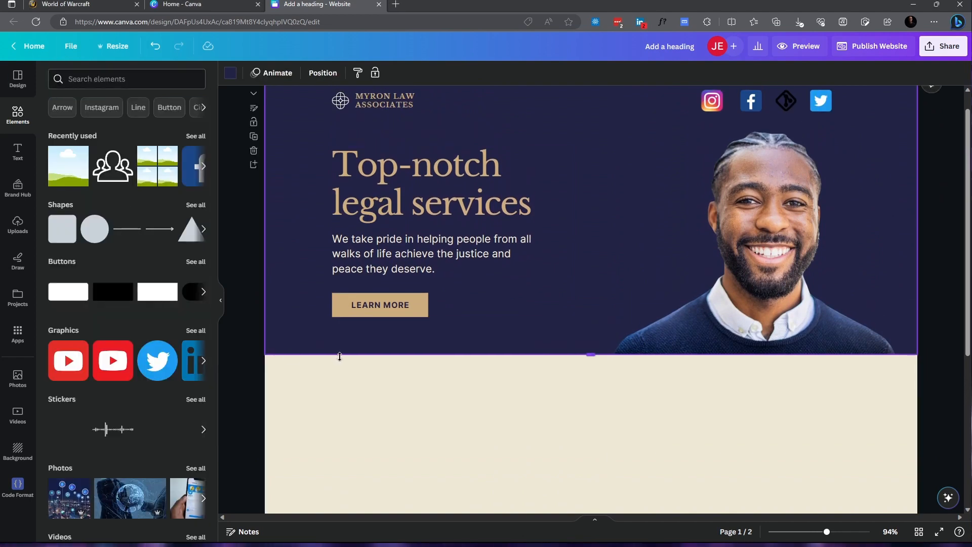
{"action": "scroll", "coordinate": [339, 360], "scroll_direction": "down", "scroll_amount": 3}
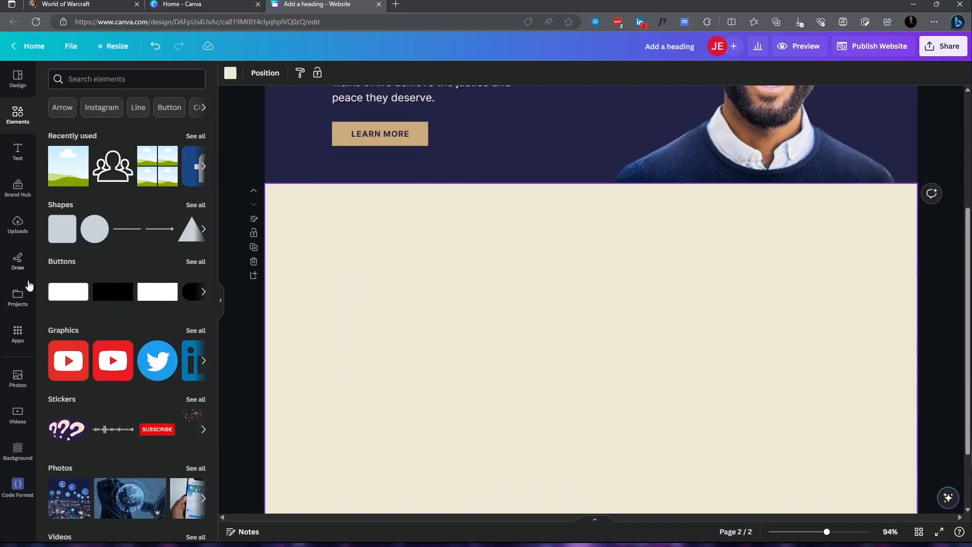
{"action": "scroll", "coordinate": [557, 317], "scroll_direction": "up", "scroll_amount": 4}
{"action": "scroll", "coordinate": [523, 340], "scroll_direction": "down", "scroll_amount": 3}
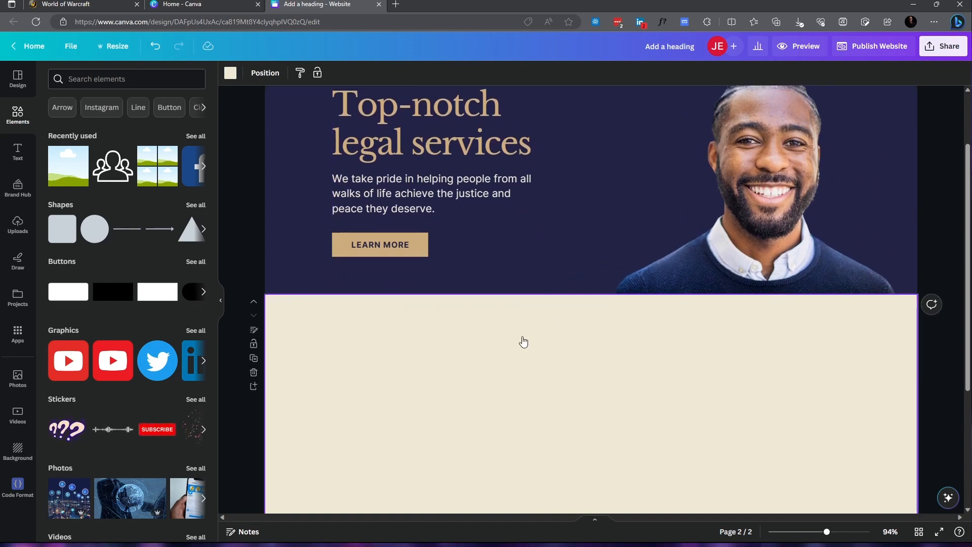
Recolour the Git icon in the header to white
{"action": "scroll", "coordinate": [523, 341], "scroll_direction": "up", "scroll_amount": 3}
{"action": "left_click", "coordinate": [787, 126]}
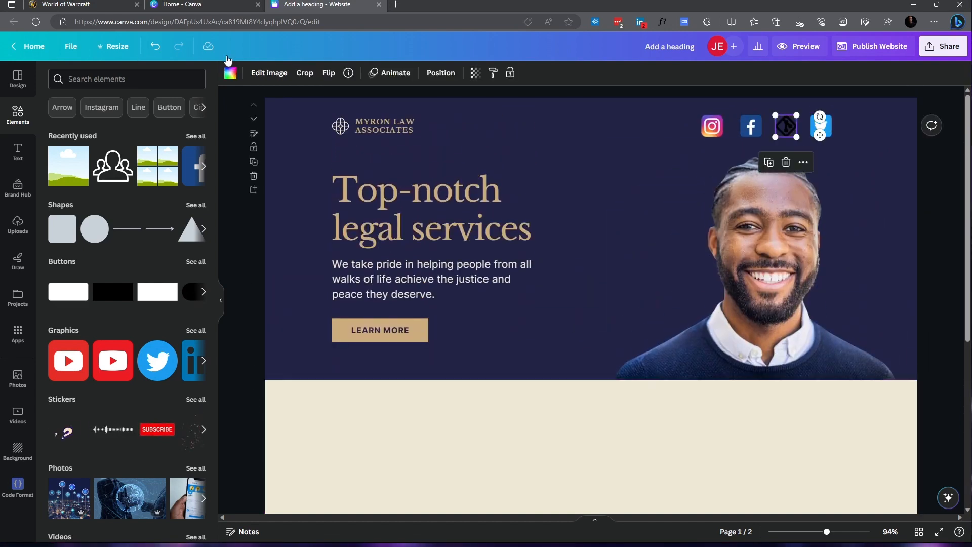
{"action": "left_click", "coordinate": [230, 73]}
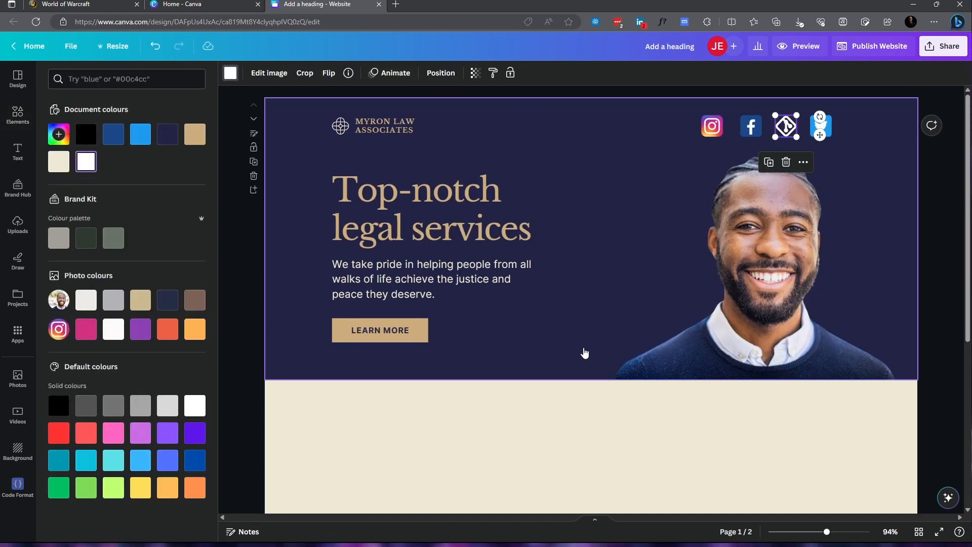
Duplicate the header's heading, paragraph and button group and place the copy in the left part of the cream second section
{"action": "scroll", "coordinate": [452, 330], "scroll_direction": "down", "scroll_amount": 3}
{"action": "left_click", "coordinate": [443, 319]}
{"action": "scroll", "coordinate": [437, 313], "scroll_direction": "down", "scroll_amount": 2}
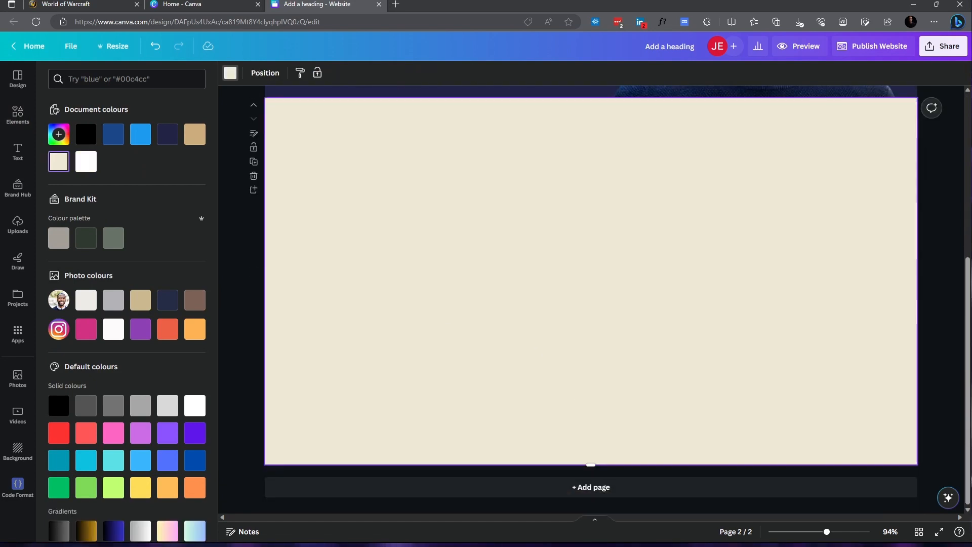
{"action": "scroll", "coordinate": [398, 258], "scroll_direction": "up", "scroll_amount": 4}
{"action": "scroll", "coordinate": [399, 258], "scroll_direction": "up", "scroll_amount": 2}
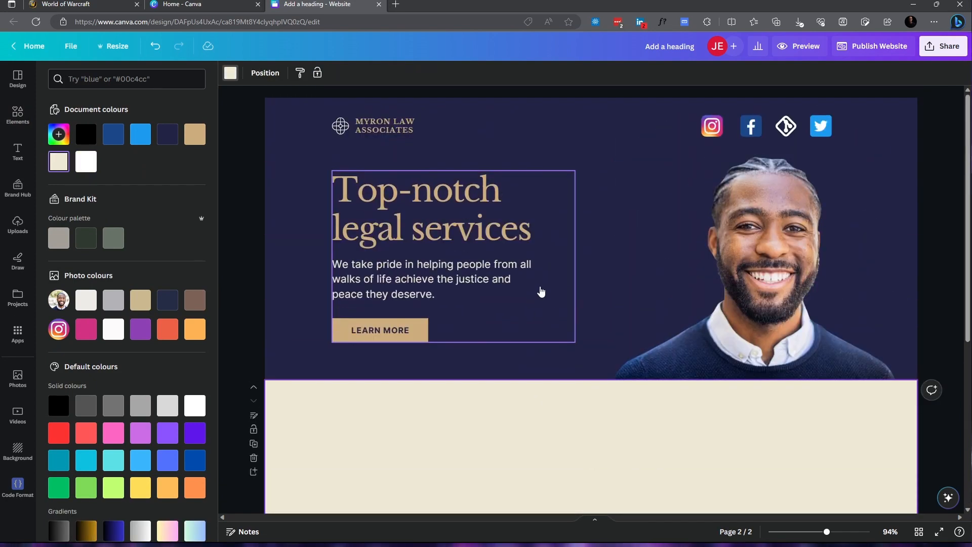
{"action": "left_click", "coordinate": [542, 293]}
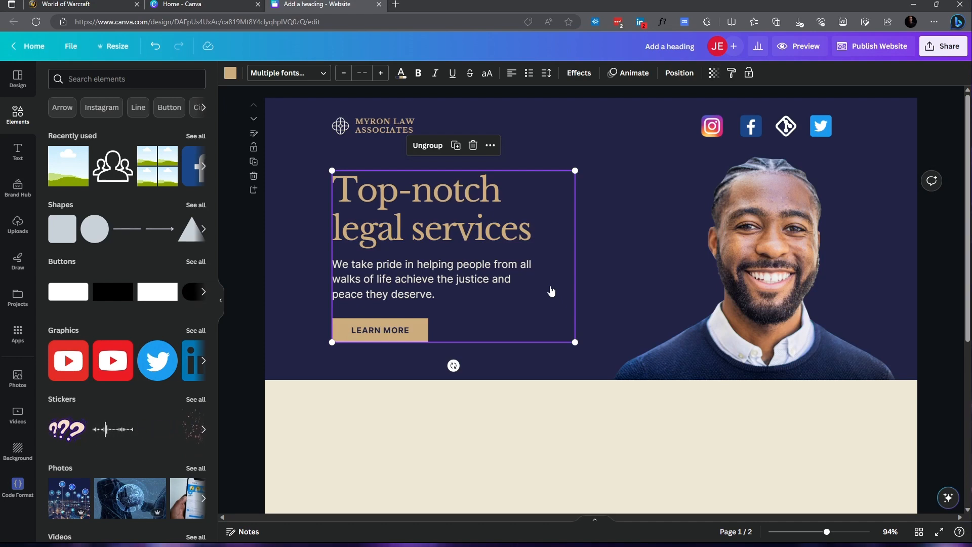
{"action": "left_click_drag", "start_coordinate": [551, 291], "coordinate": [525, 401]}
{"action": "scroll", "coordinate": [525, 401], "scroll_direction": "down", "scroll_amount": 3}
{"action": "left_click_drag", "start_coordinate": [469, 282], "coordinate": [467, 318]}
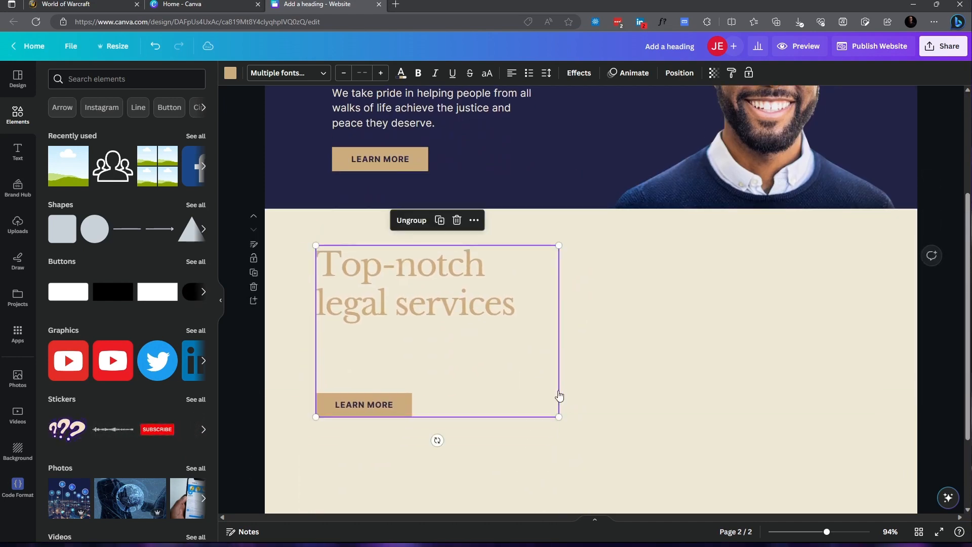
{"action": "left_click", "coordinate": [569, 394]}
Lower the copied text group slightly within the second section and ungroup its heading, paragraph and button
{"action": "left_click_drag", "start_coordinate": [434, 255], "coordinate": [434, 327]}
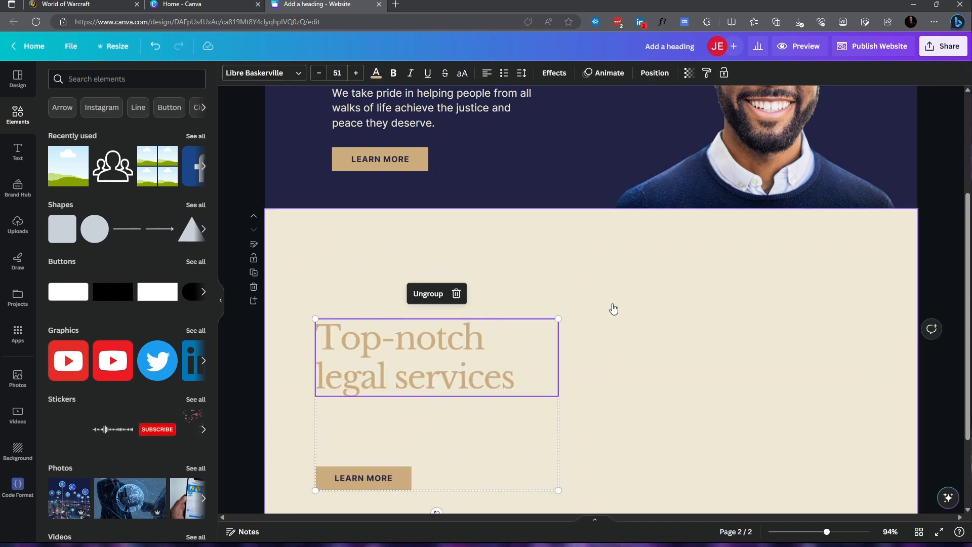
{"action": "left_click_drag", "start_coordinate": [411, 373], "coordinate": [411, 316]}
{"action": "left_click", "coordinate": [427, 235]}
{"action": "left_click", "coordinate": [573, 354]}
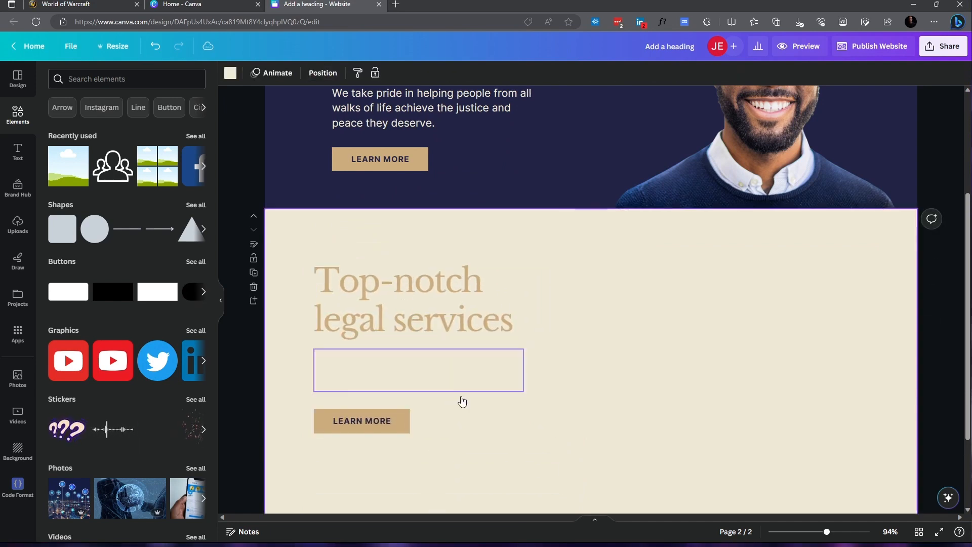
Set the text colour of the second section's paragraph to black, #000000
{"action": "left_click", "coordinate": [416, 370]}
{"action": "left_click", "coordinate": [376, 74]}
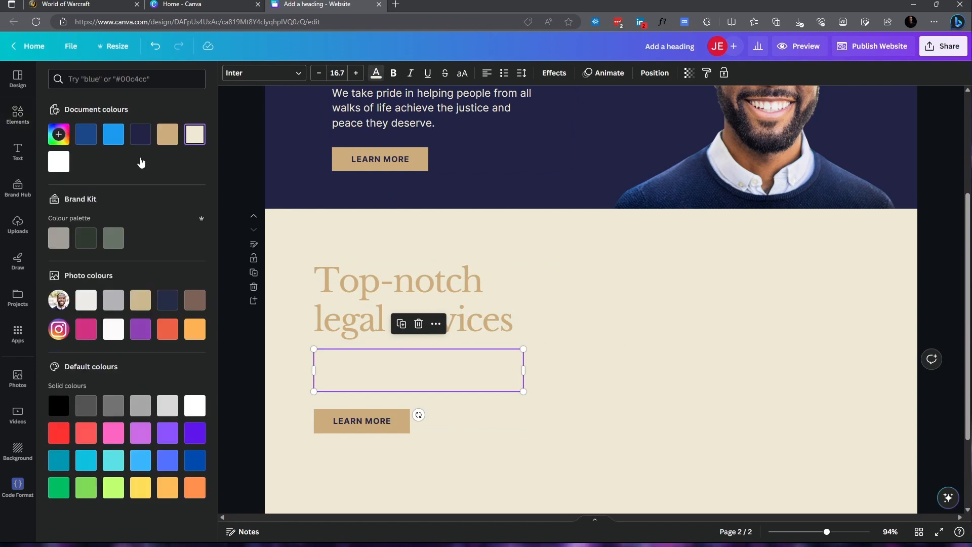
{"action": "left_click", "coordinate": [58, 134]}
{"action": "left_click", "coordinate": [97, 211]}
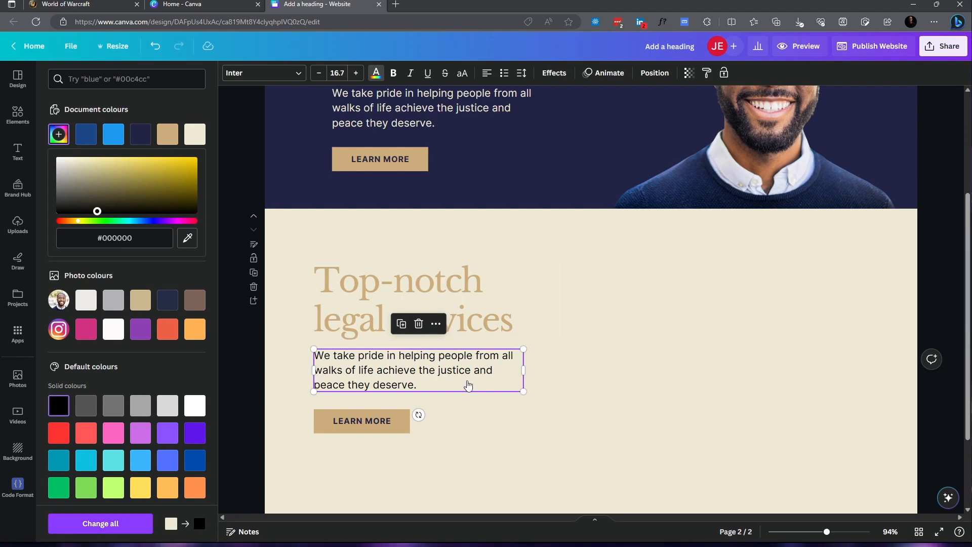
{"action": "scroll", "coordinate": [471, 372], "scroll_direction": "down", "scroll_amount": 2}
{"action": "scroll", "coordinate": [798, 190], "scroll_direction": "up", "scroll_amount": 5}
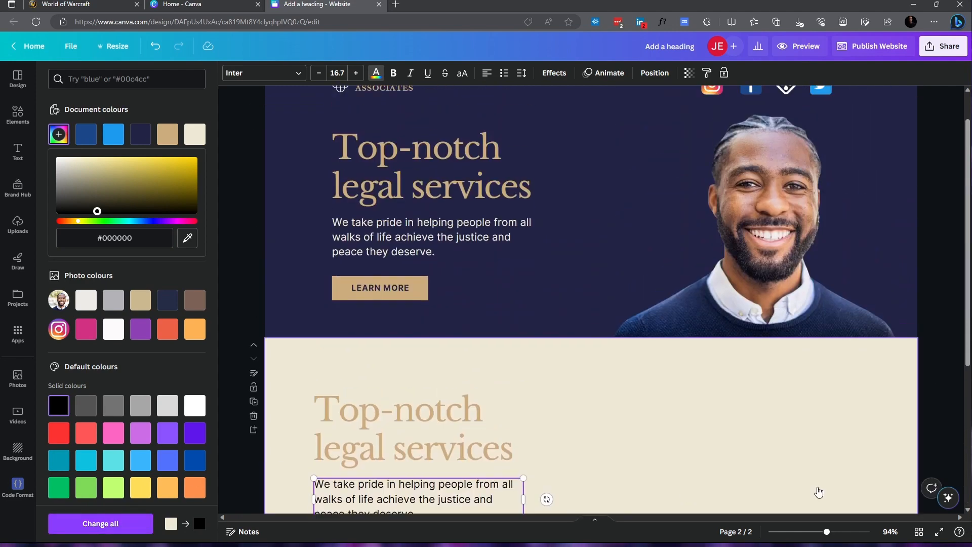
{"action": "scroll", "coordinate": [466, 385], "scroll_direction": "down", "scroll_amount": 5}
{"action": "left_click", "coordinate": [332, 338]}
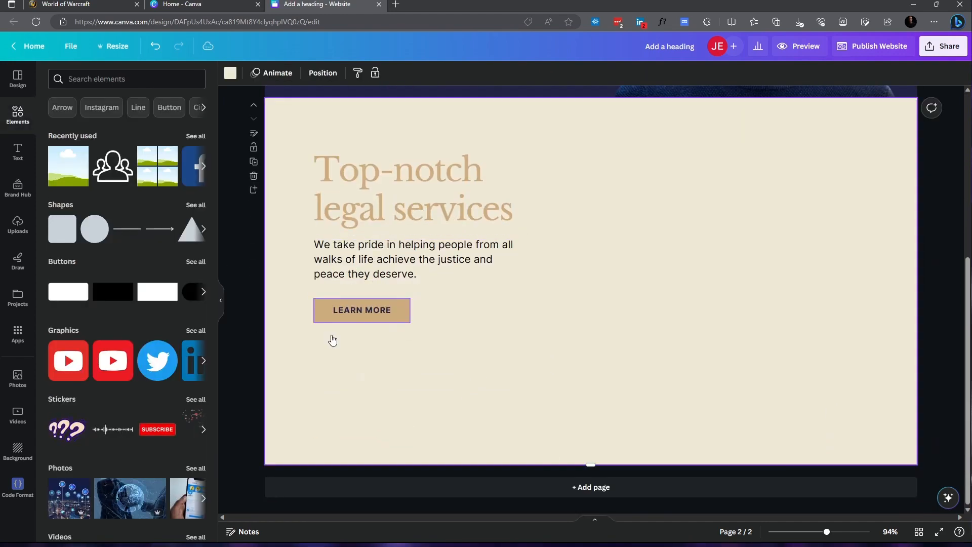
Try a dark blue document colour as the fill of the second section's Learn More button
{"action": "scroll", "coordinate": [338, 347], "scroll_direction": "up", "scroll_amount": 4}
{"action": "scroll", "coordinate": [340, 351], "scroll_direction": "down", "scroll_amount": 3}
{"action": "left_click", "coordinate": [362, 395]}
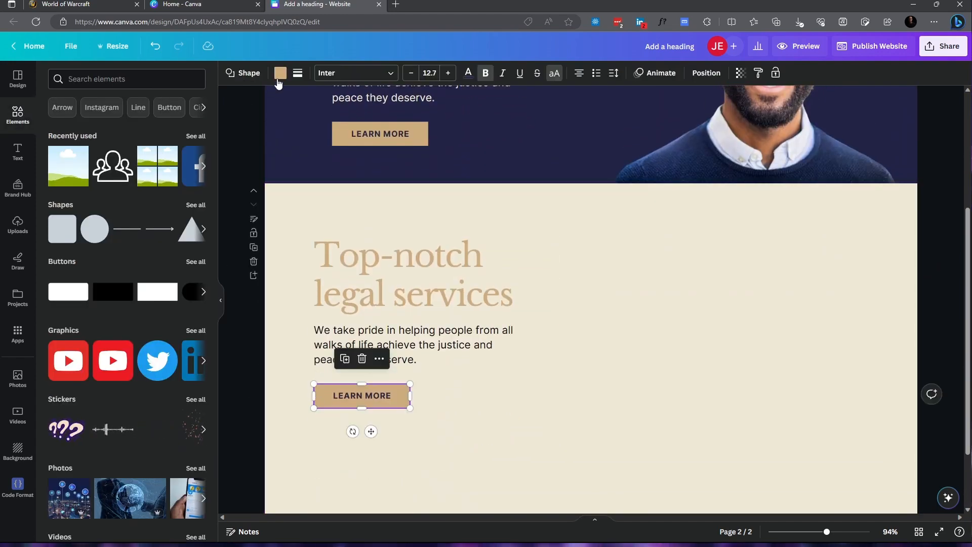
{"action": "left_click", "coordinate": [280, 73]}
{"action": "scroll", "coordinate": [165, 254], "scroll_direction": "down", "scroll_amount": 2}
{"action": "scroll", "coordinate": [106, 288], "scroll_direction": "up", "scroll_amount": 2}
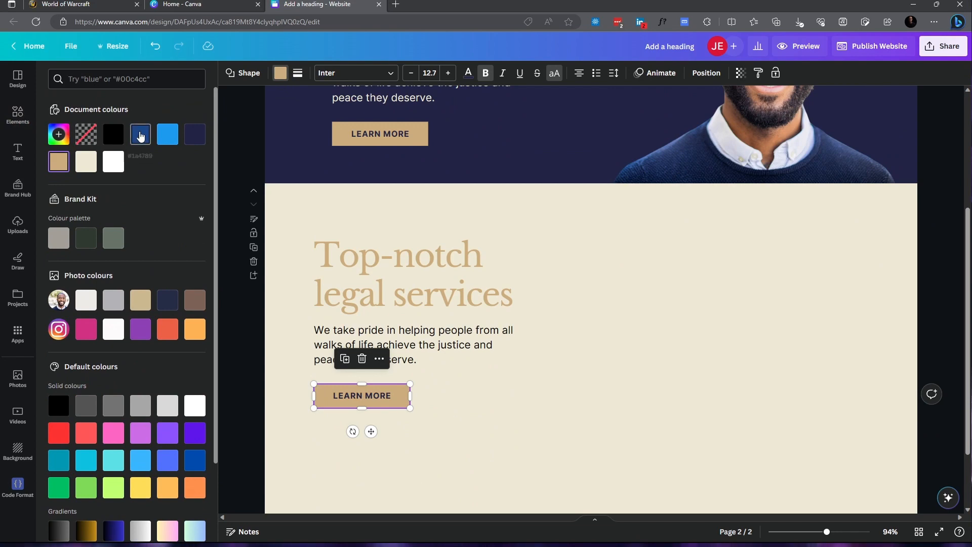
{"action": "left_click", "coordinate": [140, 134]}
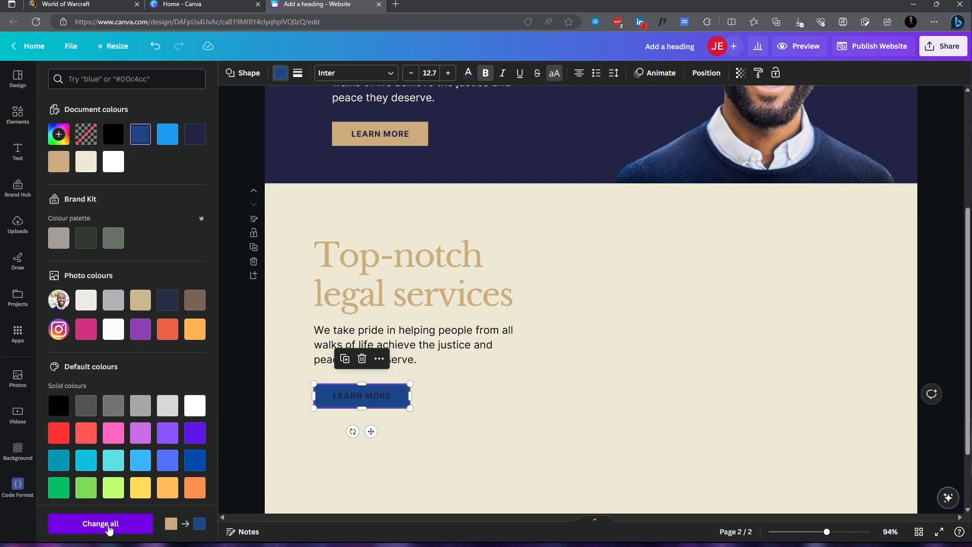
Try applying the dark blue fill to all matching elements, check both sections, and undo the button colour changes
{"action": "left_click", "coordinate": [106, 524]}
{"action": "scroll", "coordinate": [273, 465], "scroll_direction": "up", "scroll_amount": 4}
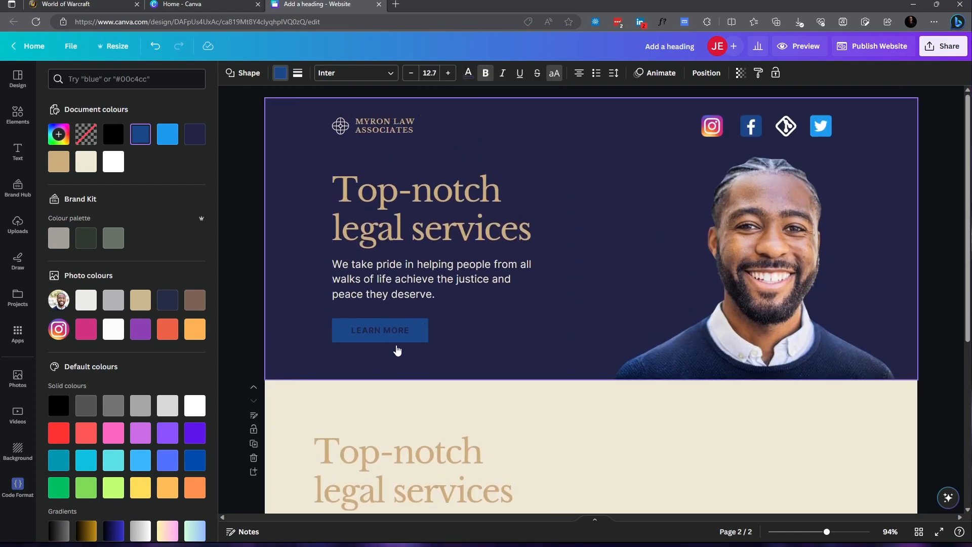
{"action": "scroll", "coordinate": [398, 350], "scroll_direction": "down", "scroll_amount": 5}
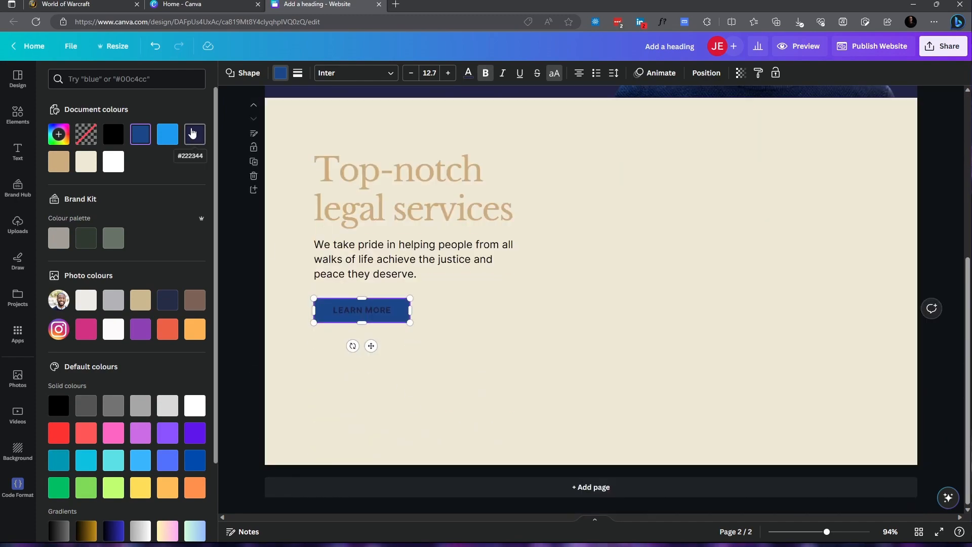
{"action": "left_click", "coordinate": [155, 46]}
{"action": "scroll", "coordinate": [366, 248], "scroll_direction": "down", "scroll_amount": 3}
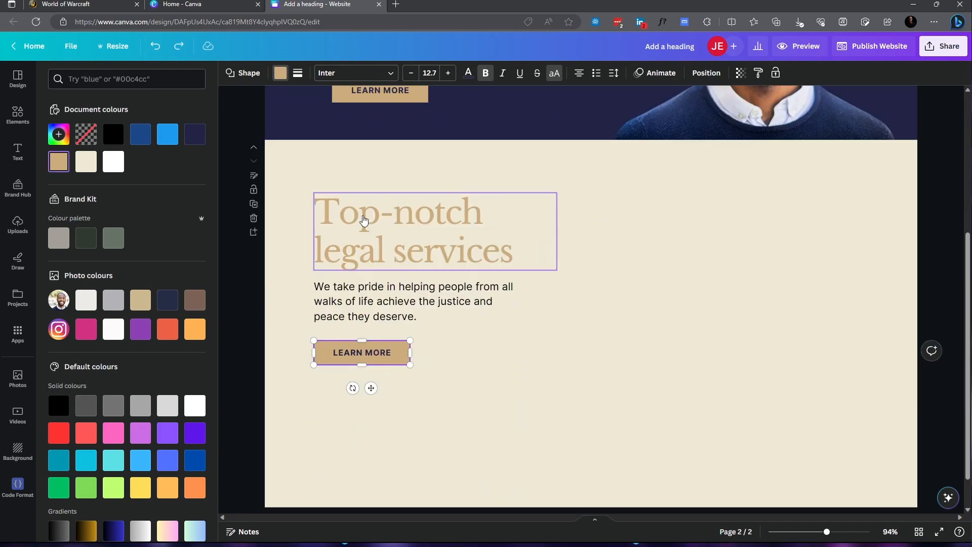
Delete the second section's Learn More button and change its heading text to "My Work"
{"action": "left_click", "coordinate": [397, 334]}
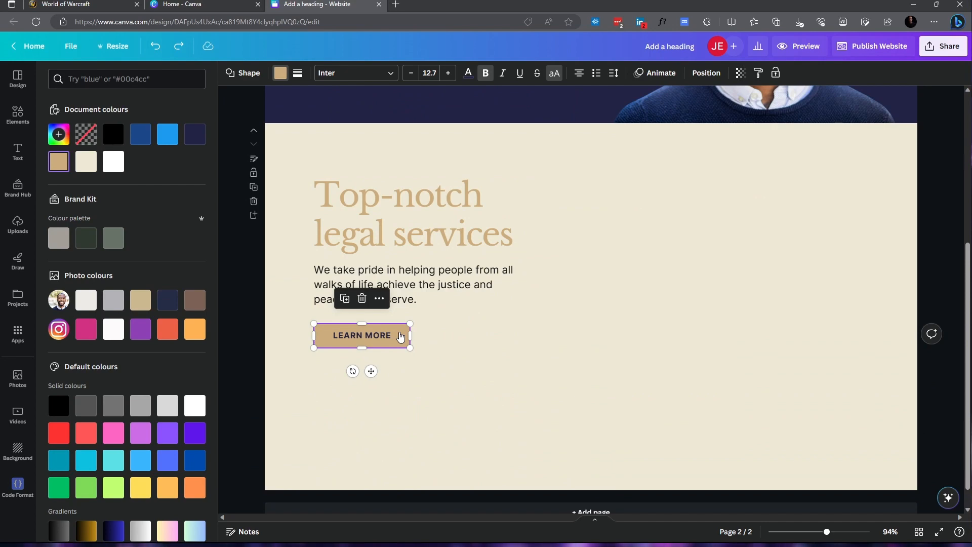
{"action": "key", "text": "Delete"}
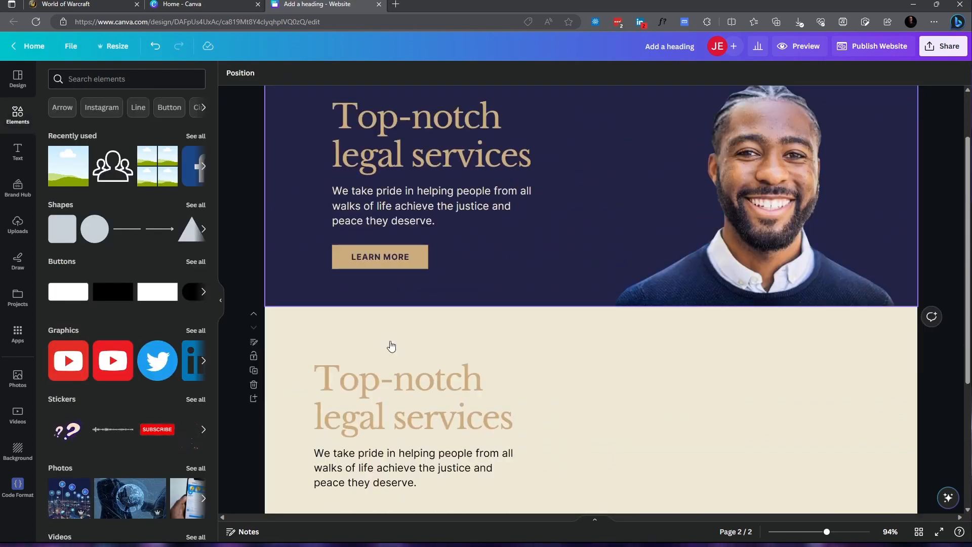
{"action": "double_click", "coordinate": [415, 221]}
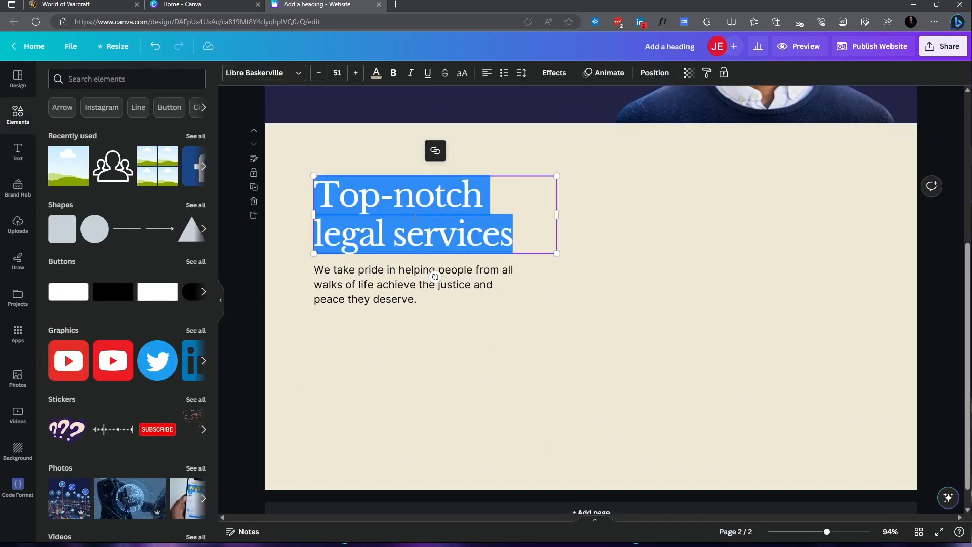
{"action": "type", "text": "My Work"}
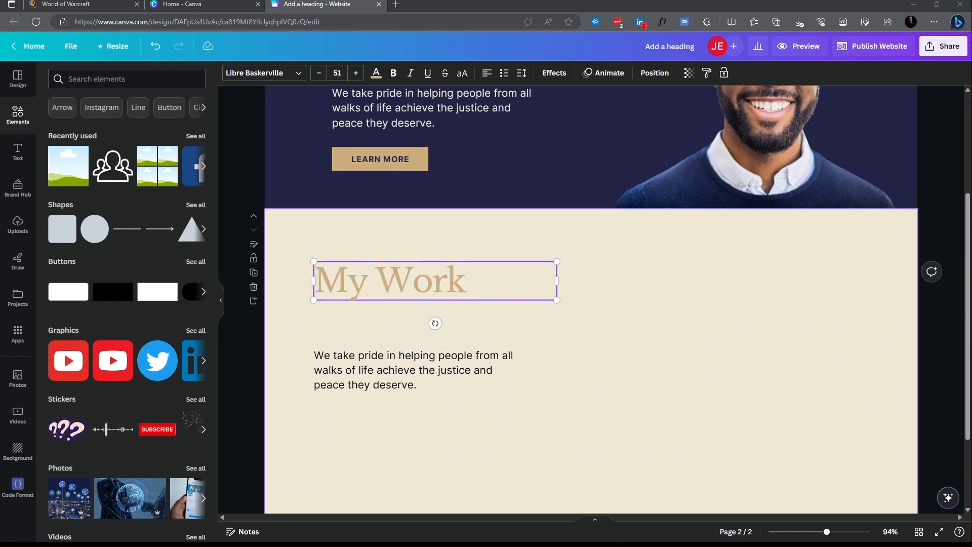
Move the second section's paragraph up so it sits just beneath the My Work heading
{"action": "left_click", "coordinate": [434, 282]}
{"action": "left_click_drag", "start_coordinate": [368, 379], "coordinate": [363, 338]}
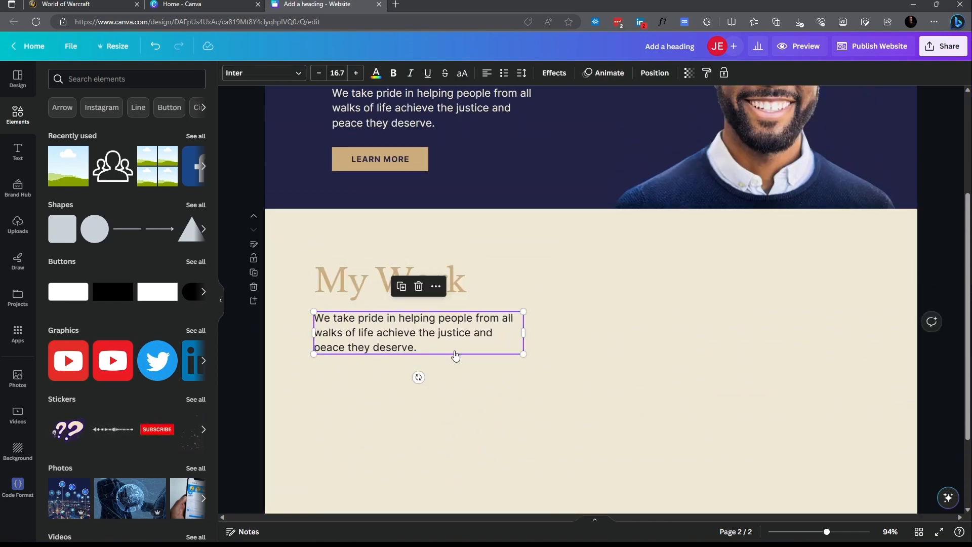
{"action": "left_click_drag", "start_coordinate": [426, 332], "coordinate": [423, 327]}
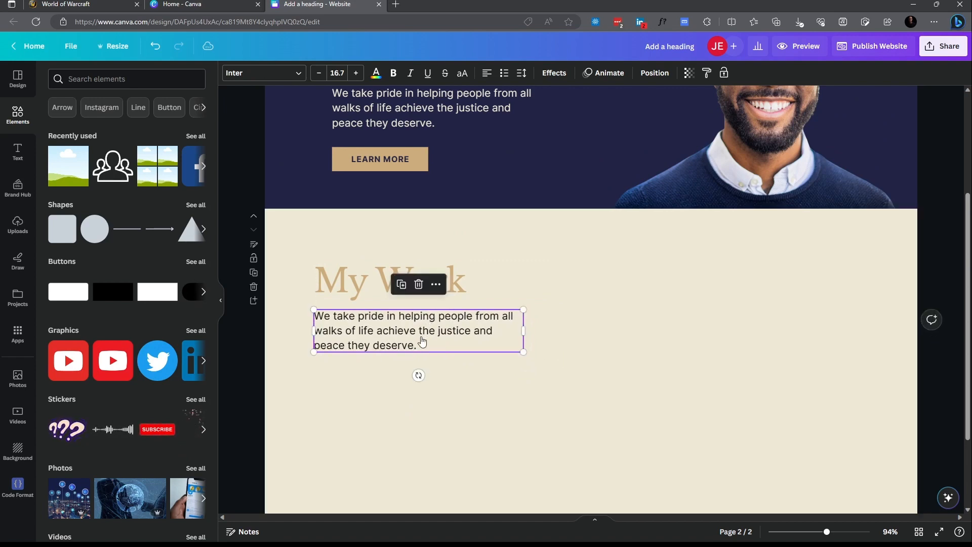
Copy the second section's paragraph text and paste it twice after a blank line to form a longer second paragraph
{"action": "left_click", "coordinate": [419, 345]}
{"action": "left_click", "coordinate": [419, 345]}
{"action": "key", "text": "ctrl+a"}
{"action": "key", "text": "ctrl+c"}
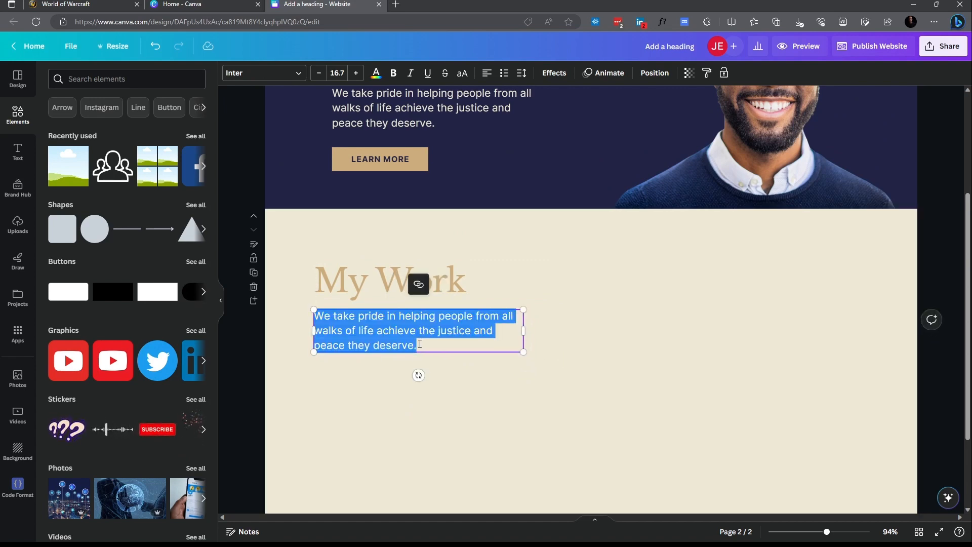
{"action": "left_click", "coordinate": [444, 343]}
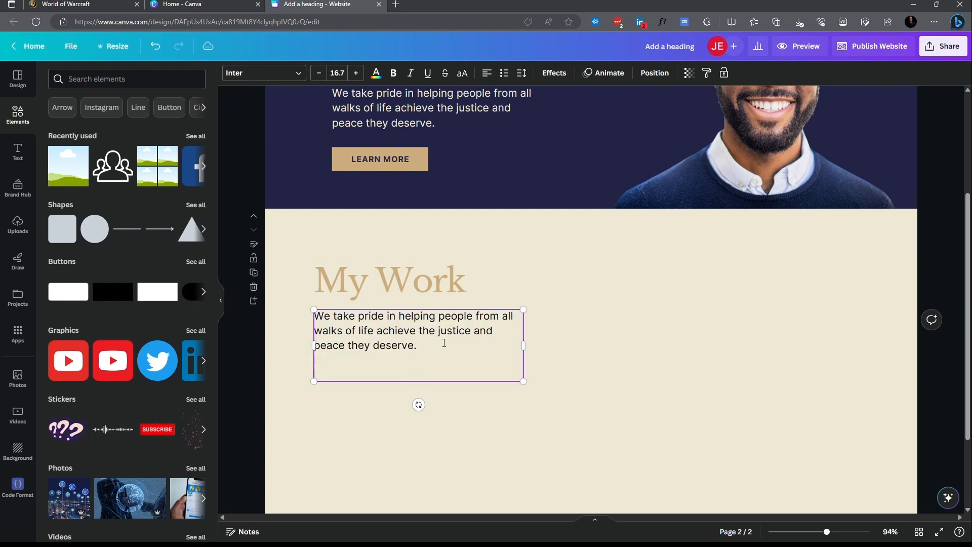
{"action": "key", "text": "ctrl+v"}
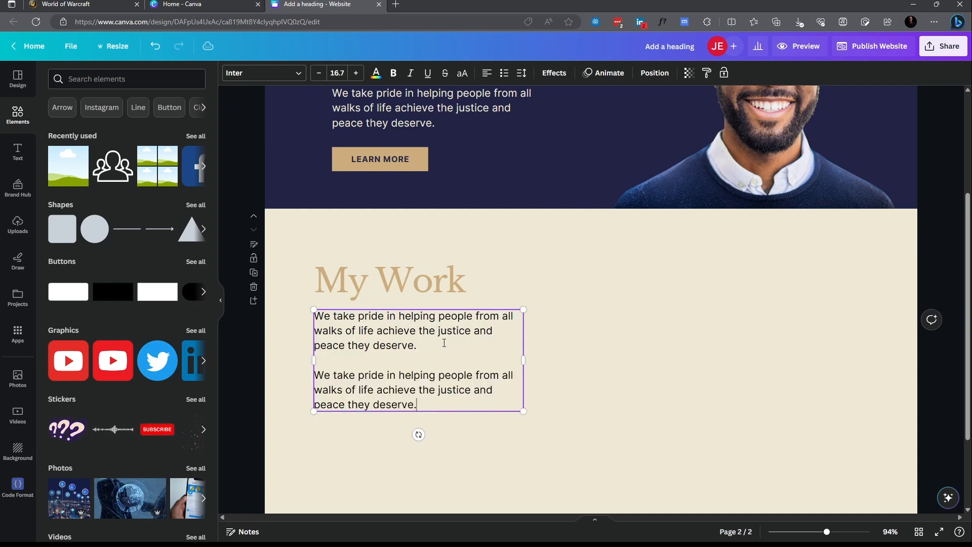
{"action": "key", "text": "ctrl+v"}
{"action": "scroll", "coordinate": [497, 358], "scroll_direction": "down", "scroll_amount": 3}
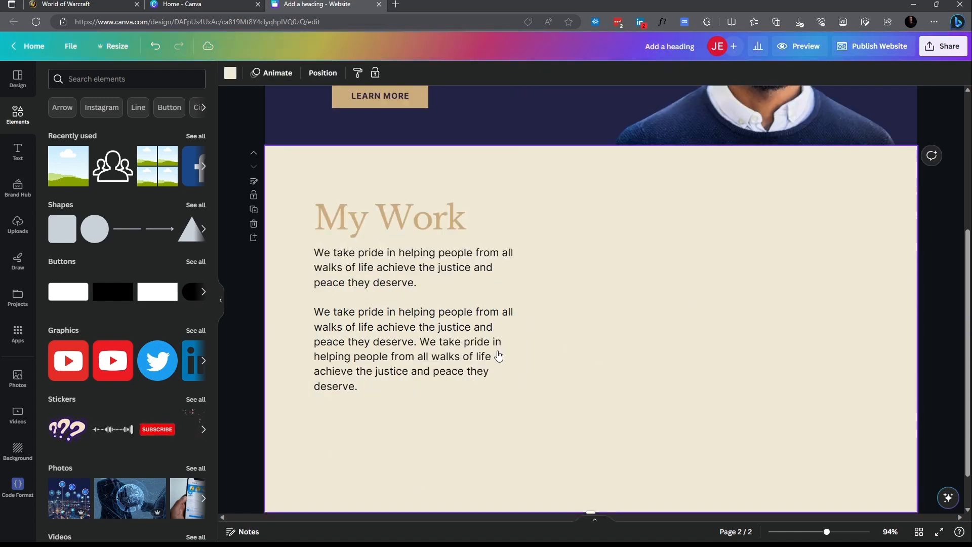
Set the text colour of the My Work heading to the black document colour
{"action": "left_click", "coordinate": [377, 196]}
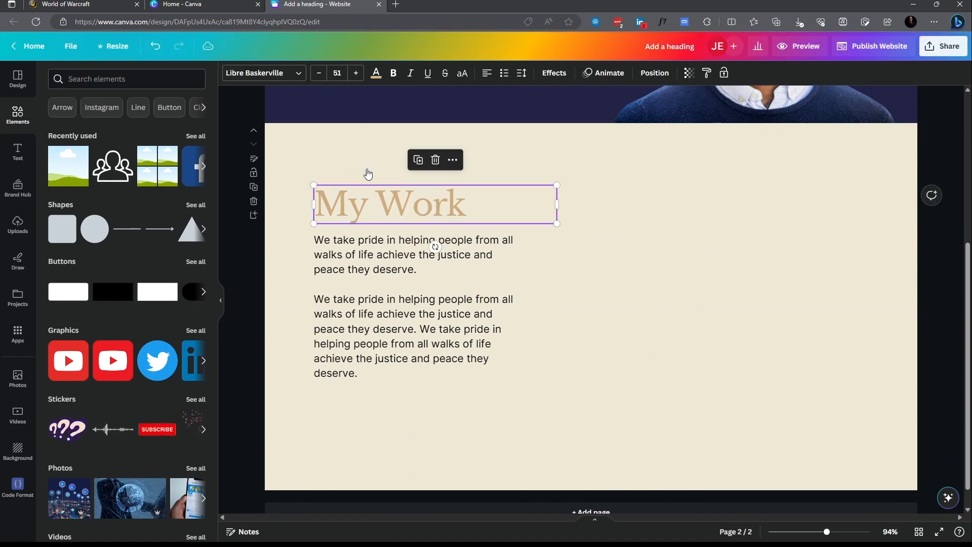
{"action": "left_click", "coordinate": [376, 73]}
{"action": "left_click", "coordinate": [86, 133]}
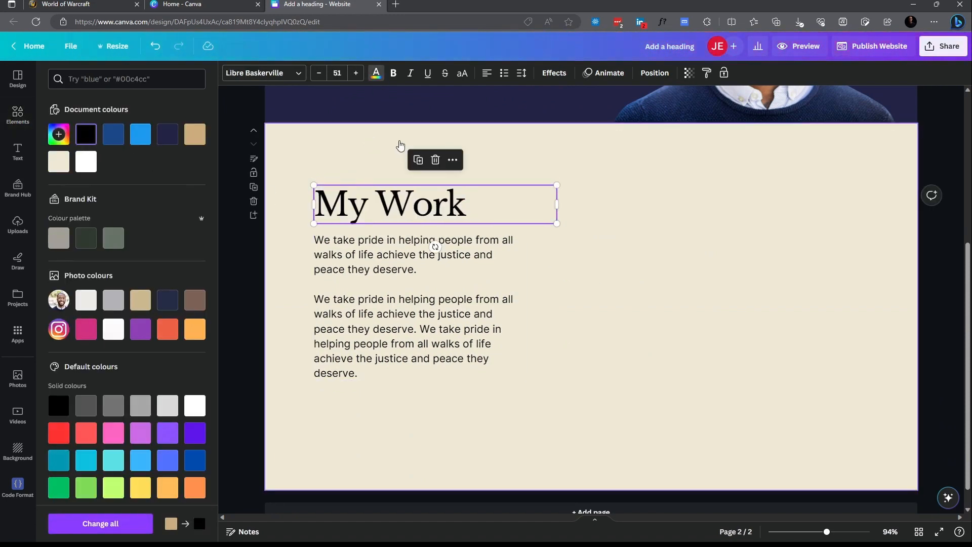
Try bold on the My Work heading, remove it again and deselect the heading
{"action": "left_click", "coordinate": [393, 72]}
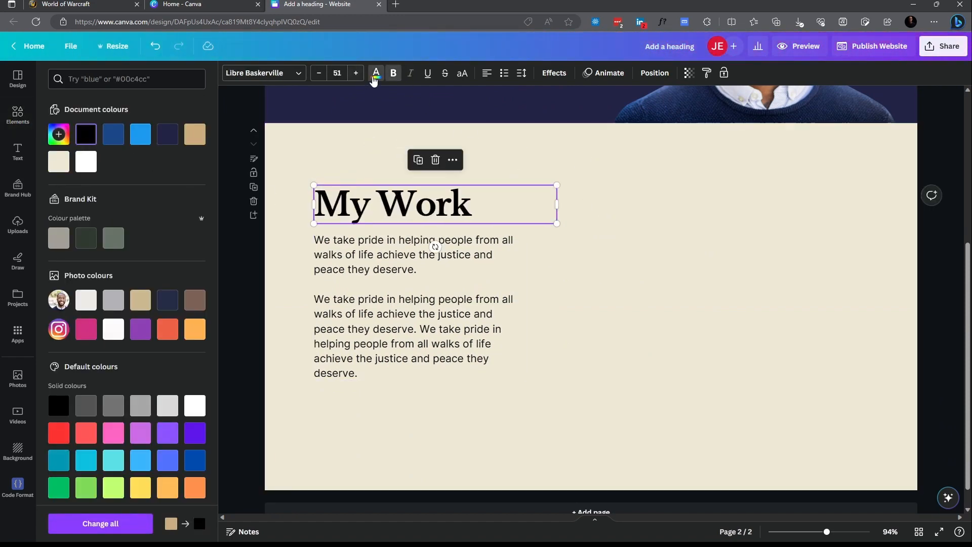
{"action": "left_click", "coordinate": [393, 72]}
{"action": "left_click", "coordinate": [654, 342]}
{"action": "scroll", "coordinate": [631, 342], "scroll_direction": "up", "scroll_amount": 5}
{"action": "scroll", "coordinate": [631, 343], "scroll_direction": "down", "scroll_amount": 3}
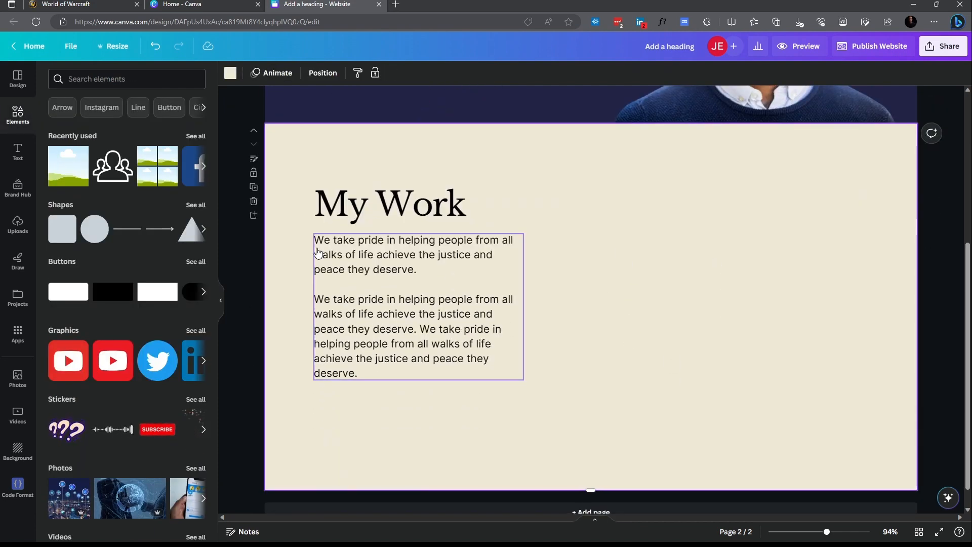
Insert the recently used two-by-two photo grid in the second section, shrink it and place it beside the My Work text
{"action": "left_click", "coordinate": [175, 170]}
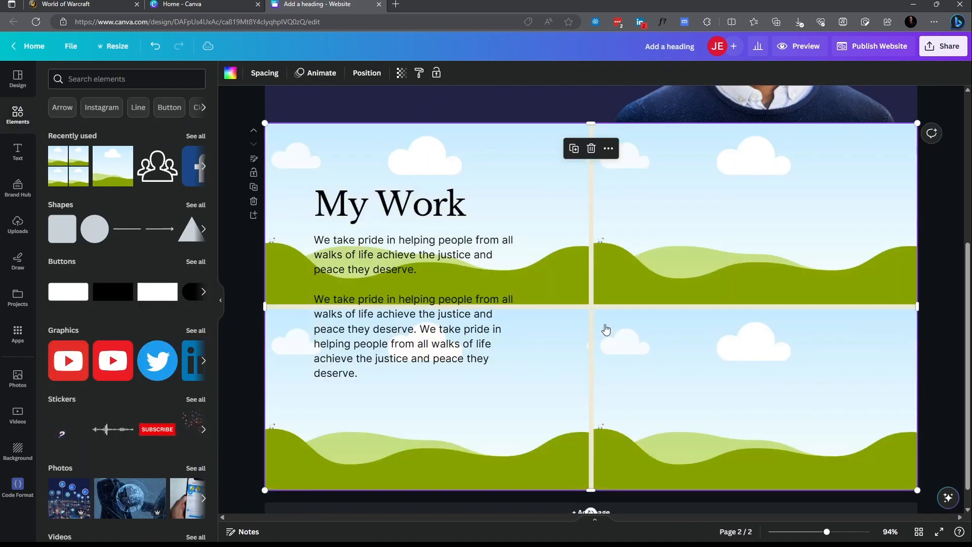
{"action": "left_click_drag", "start_coordinate": [264, 123], "coordinate": [656, 316]}
{"action": "left_click_drag", "start_coordinate": [763, 356], "coordinate": [657, 257]}
{"action": "left_click_drag", "start_coordinate": [678, 219], "coordinate": [670, 179]}
{"action": "left_click_drag", "start_coordinate": [676, 296], "coordinate": [725, 274]}
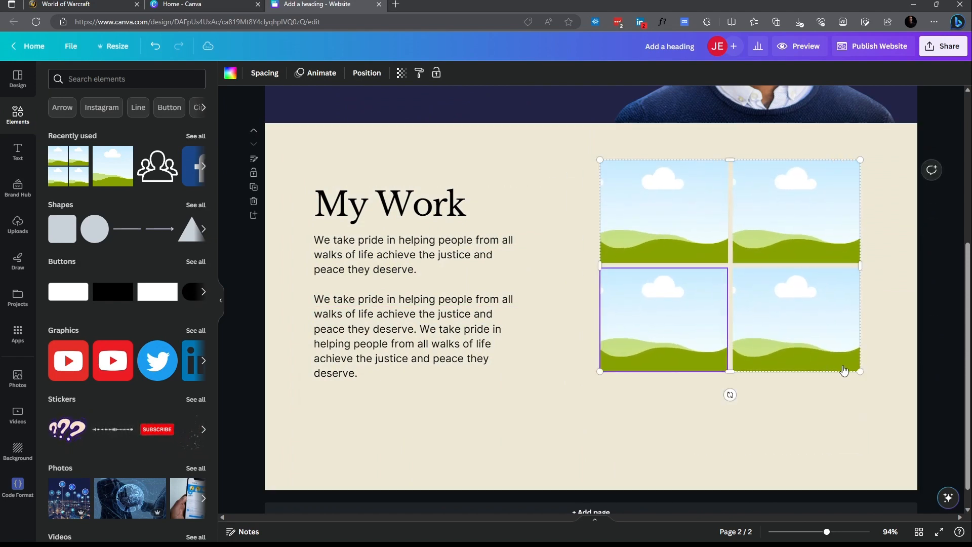
Enlarge the photo grid to fill most of the space beside the text and adjust its position within the section
{"action": "left_click_drag", "start_coordinate": [844, 372], "coordinate": [896, 463]}
{"action": "left_click_drag", "start_coordinate": [860, 308], "coordinate": [899, 308]}
{"action": "left_click_drag", "start_coordinate": [665, 373], "coordinate": [661, 354]}
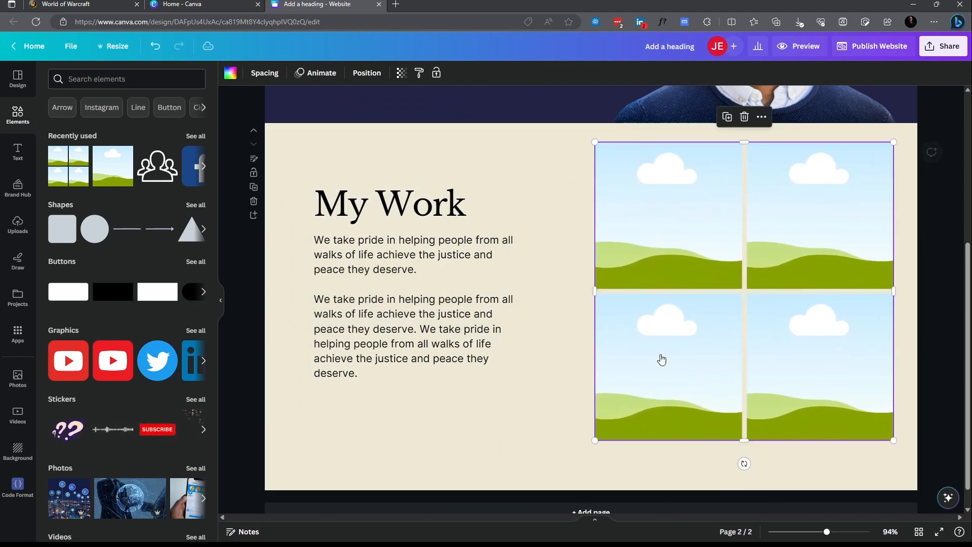
{"action": "left_click_drag", "start_coordinate": [596, 292], "coordinate": [568, 292]}
{"action": "left_click_drag", "start_coordinate": [570, 441], "coordinate": [540, 449]}
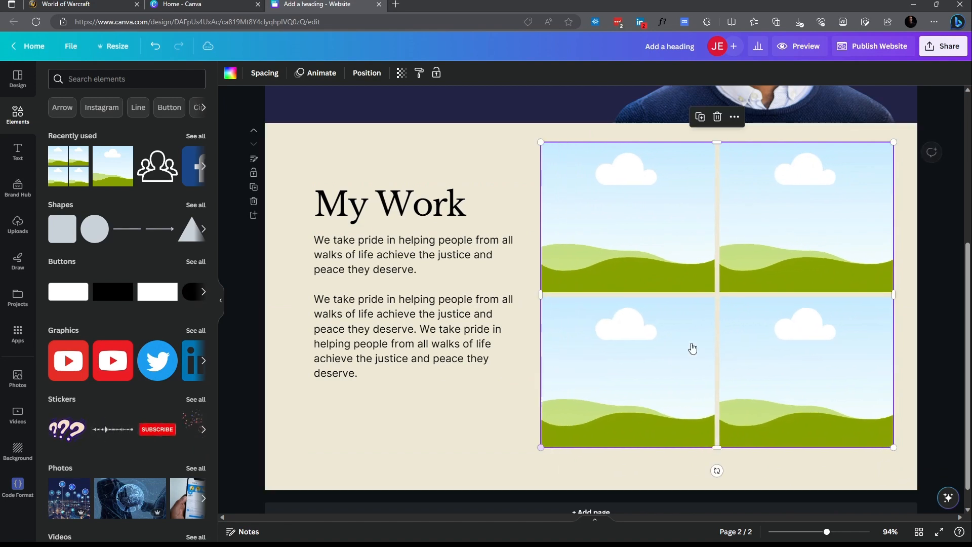
{"action": "mouse_move", "coordinate": [692, 344]}
{"action": "left_mouse_down"}
{"action": "mouse_move", "coordinate": [704, 353]}
{"action": "mouse_move", "coordinate": [690, 345]}
{"action": "left_mouse_up"}
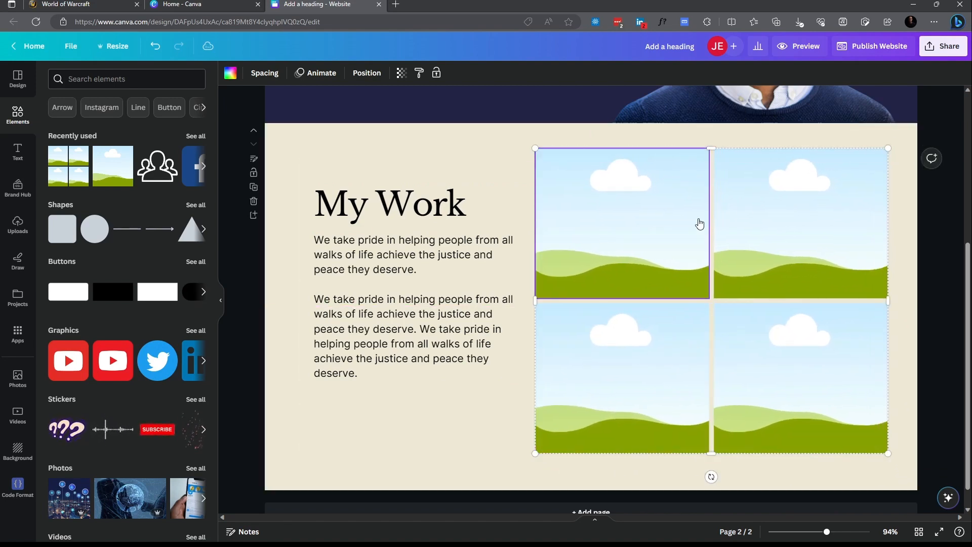
Add the link "fff" to the upper-left cell of the photo grid
{"action": "right_click", "coordinate": [642, 193]}
{"action": "left_click", "coordinate": [573, 196]}
{"action": "right_click", "coordinate": [573, 194]}
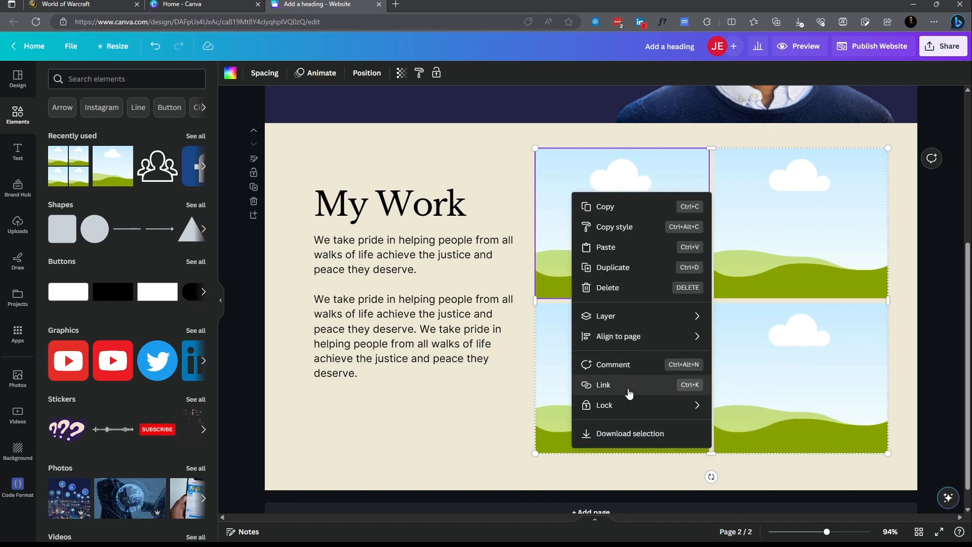
{"action": "left_click", "coordinate": [645, 387]}
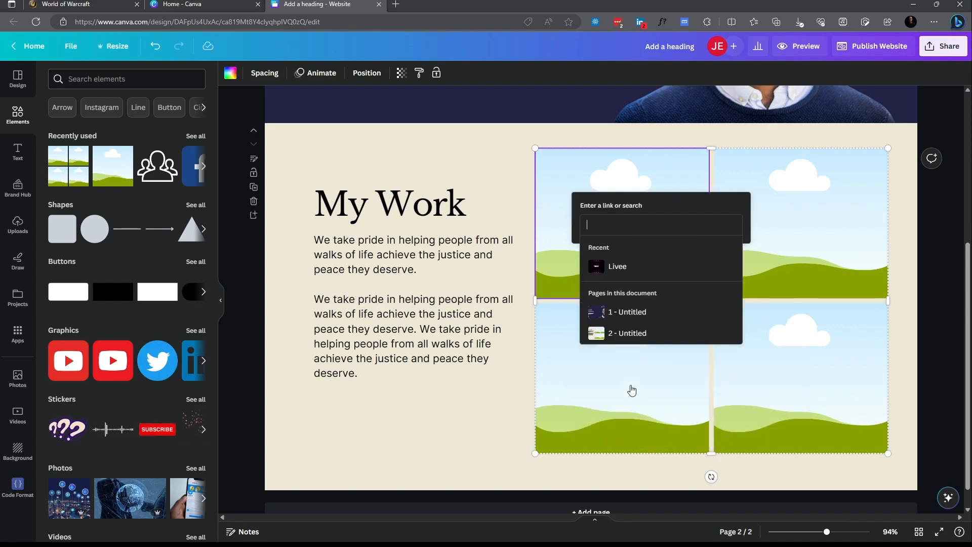
{"action": "type", "text": "fff"}
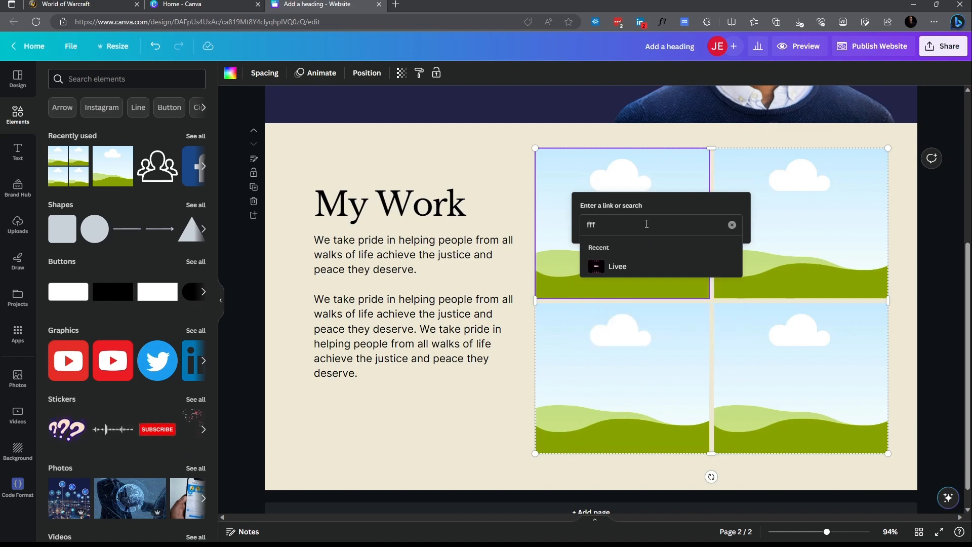
{"action": "key", "text": "Return"}
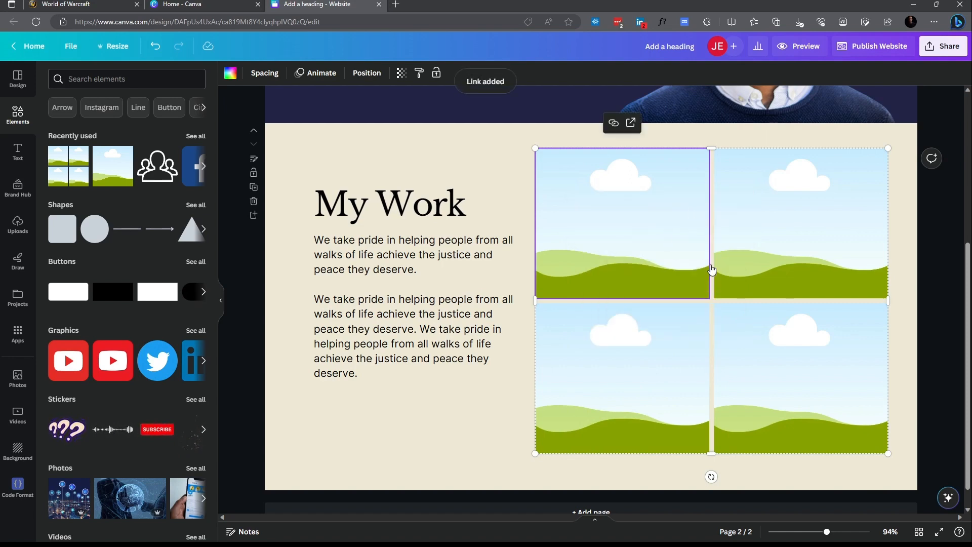
Replace the link on the photo grid's upper-right cell with "ggg"
{"action": "left_click", "coordinate": [768, 224]}
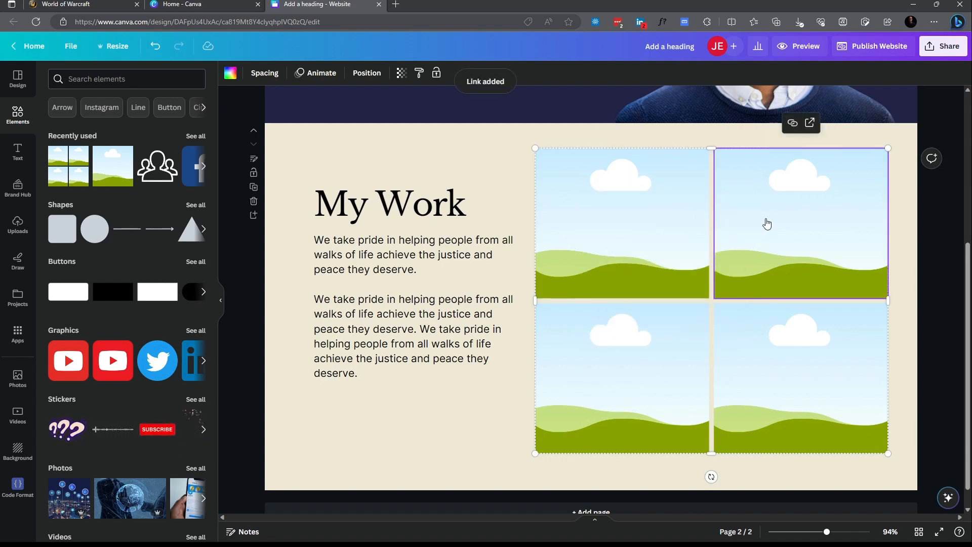
{"action": "right_click", "coordinate": [766, 223]}
{"action": "left_click", "coordinate": [810, 410]}
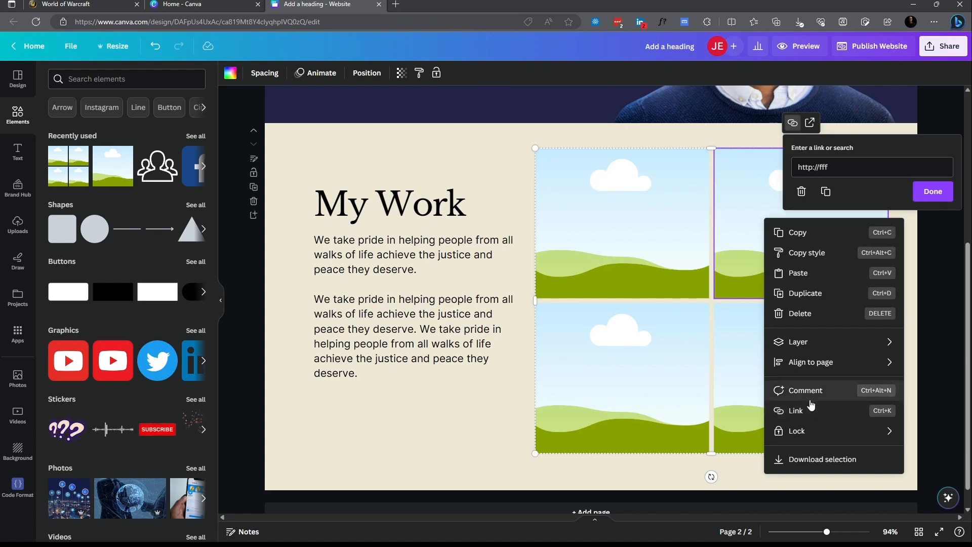
{"action": "left_click", "coordinate": [843, 170]}
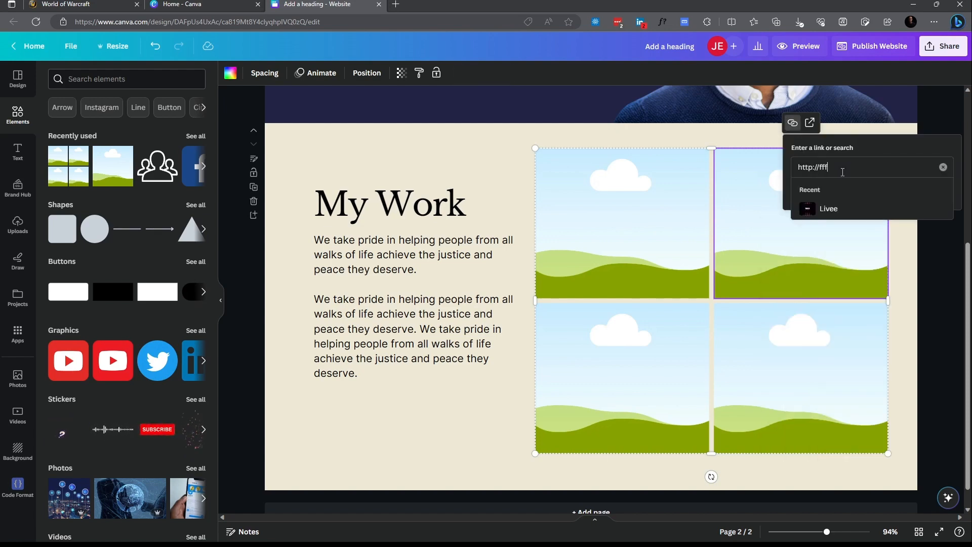
{"action": "key", "text": "ctrl+a"}
{"action": "type", "text": "ggg"}
{"action": "key", "text": "Return"}
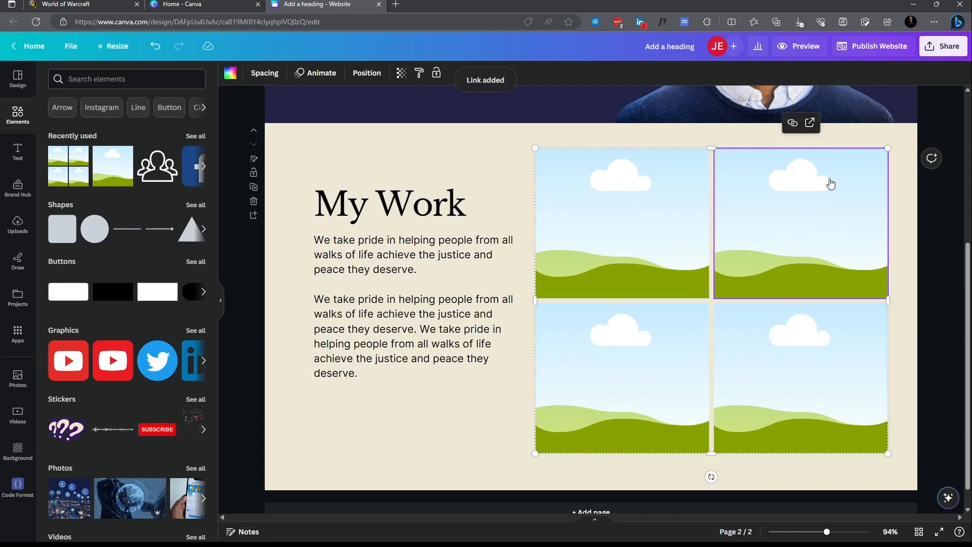
Open the link of the photo grid's upper-left cell to compare it with the upper-right cell's link
{"action": "right_click", "coordinate": [817, 194]}
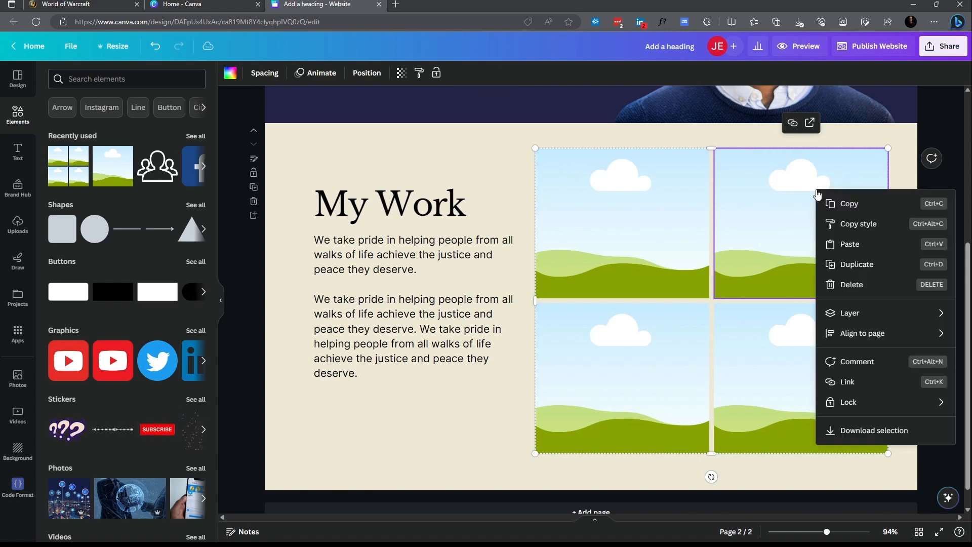
{"action": "left_click", "coordinate": [615, 215]}
{"action": "right_click", "coordinate": [612, 207]}
{"action": "left_click", "coordinate": [643, 398]}
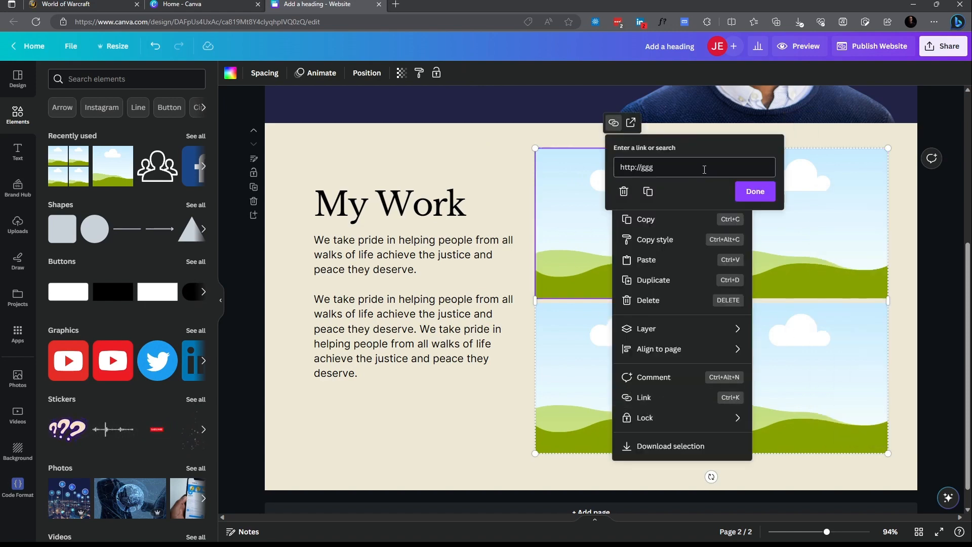
{"action": "left_click", "coordinate": [785, 276]}
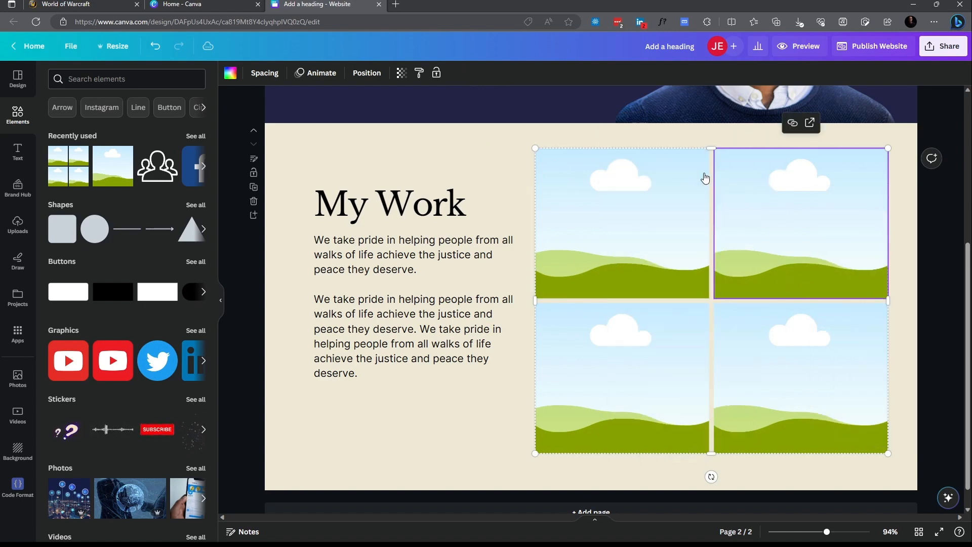
{"action": "left_click", "coordinate": [651, 138]}
{"action": "scroll", "coordinate": [684, 276], "scroll_direction": "up", "scroll_amount": 1}
{"action": "scroll", "coordinate": [684, 275], "scroll_direction": "up", "scroll_amount": 5}
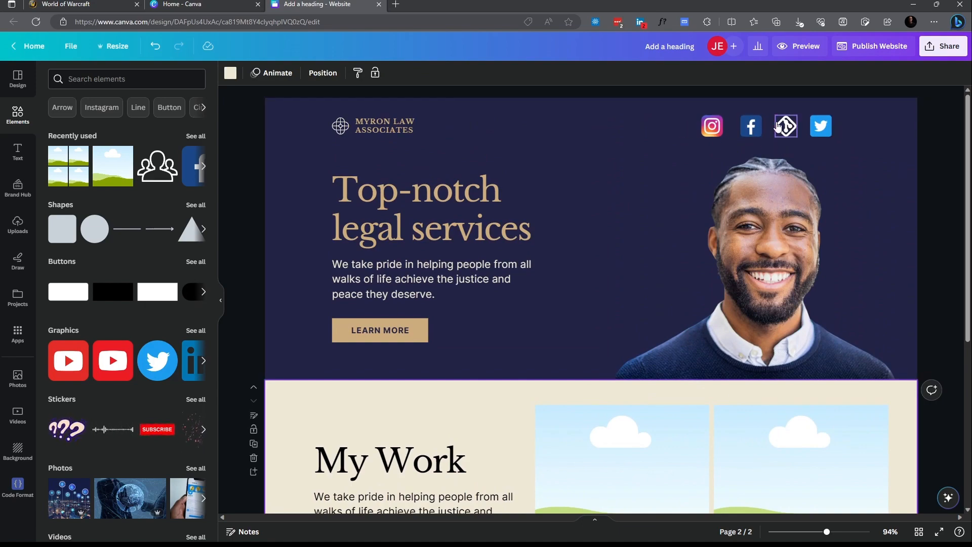
{"action": "scroll", "coordinate": [696, 219], "scroll_direction": "down", "scroll_amount": 1}
{"action": "scroll", "coordinate": [696, 219], "scroll_direction": "down", "scroll_amount": 5}
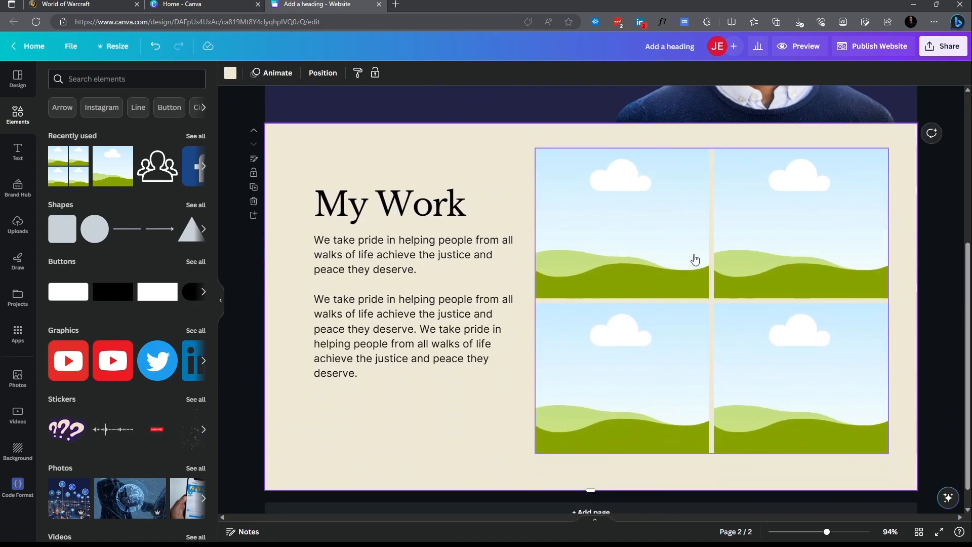
{"action": "left_click", "coordinate": [762, 215]}
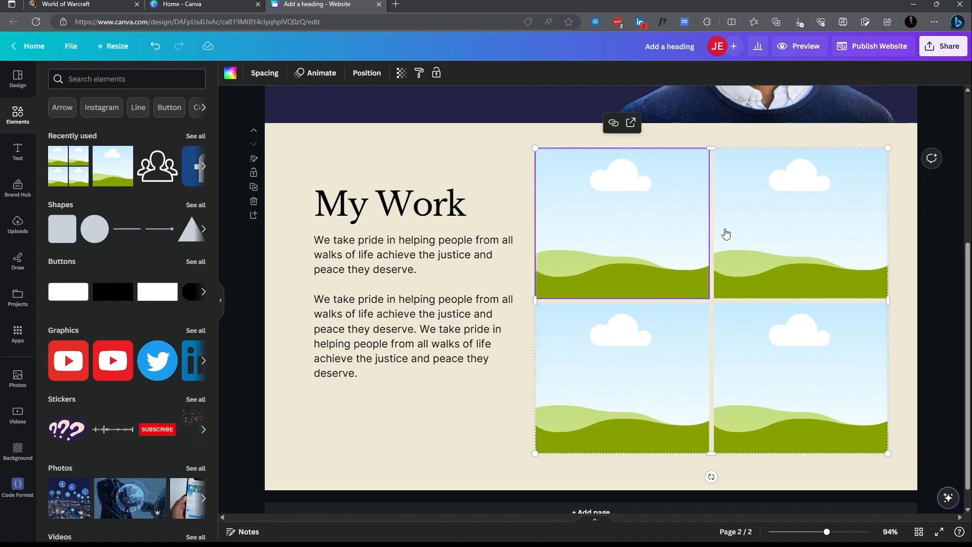
{"action": "left_click", "coordinate": [605, 362]}
{"action": "right_click", "coordinate": [583, 218]}
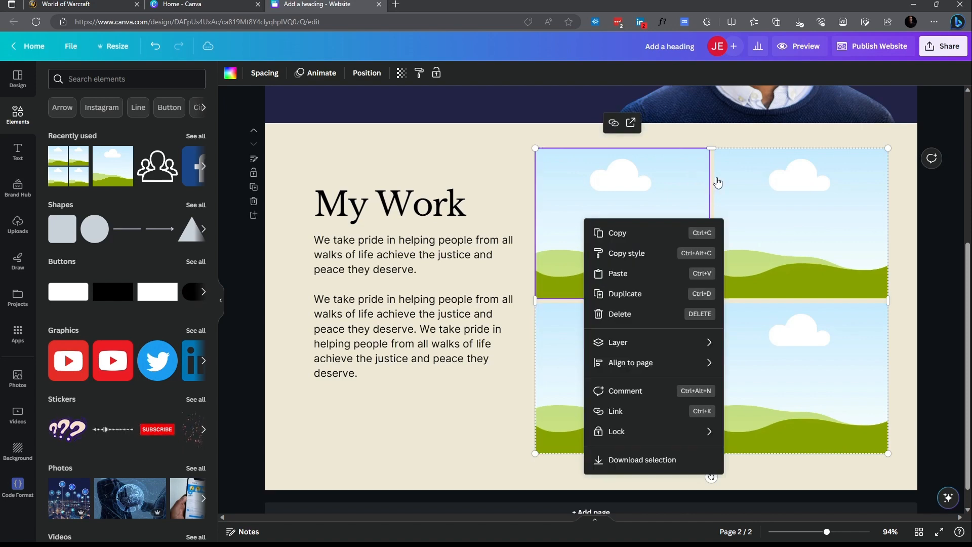
{"action": "left_click", "coordinate": [752, 201]}
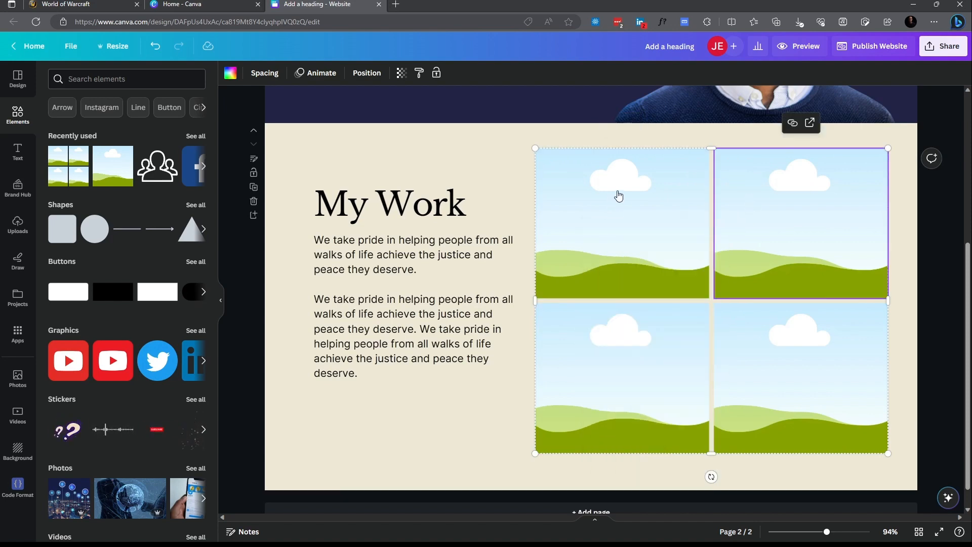
Replace the four-cell photo grid in the My Work section with a single-cell grid, narrowed to about 575 px wide
{"action": "left_click", "coordinate": [637, 188]}
{"action": "key", "text": "Delete"}
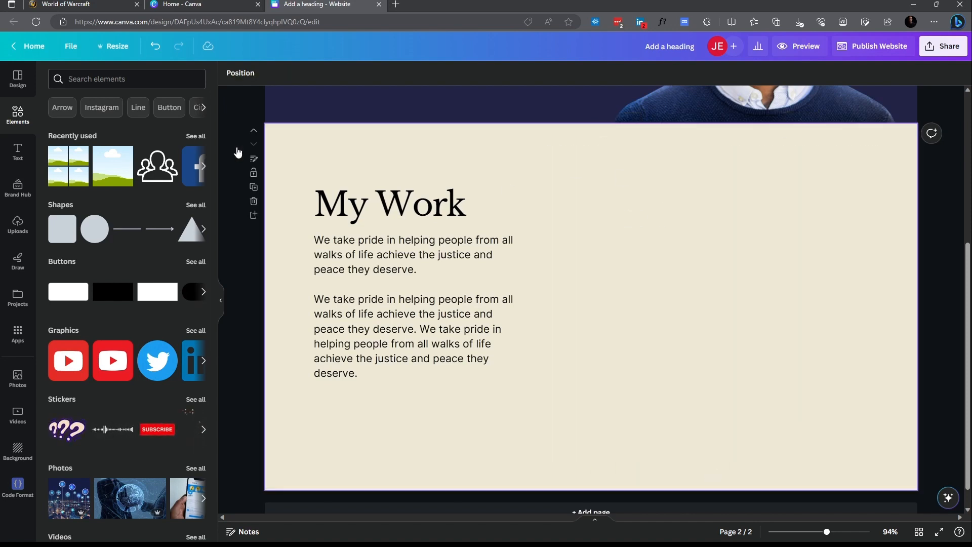
{"action": "left_click", "coordinate": [109, 176]}
{"action": "left_click_drag", "start_coordinate": [261, 314], "coordinate": [642, 264]}
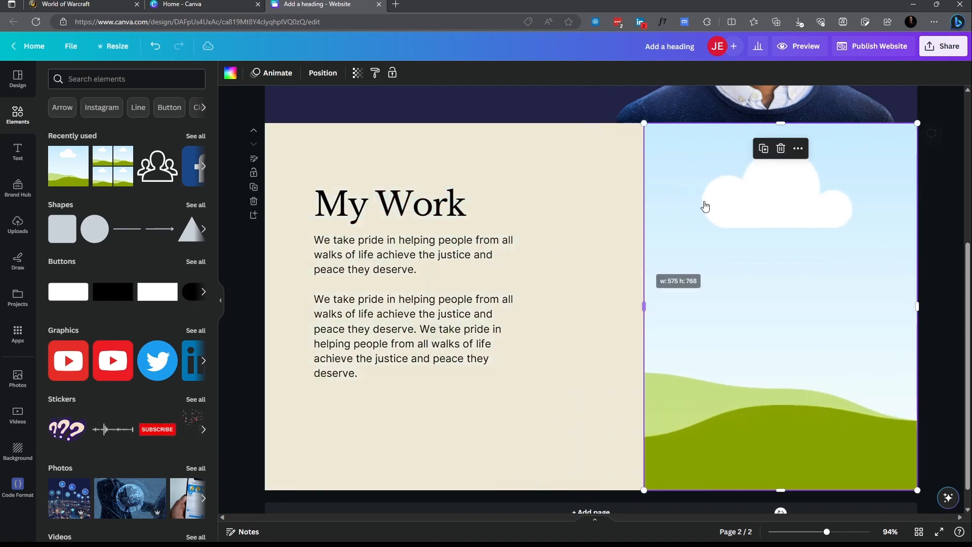
Shrink the single-cell grid to a small, nearly square frame and position it beside the My Work text
{"action": "left_click_drag", "start_coordinate": [771, 123], "coordinate": [759, 296]}
{"action": "left_click_drag", "start_coordinate": [756, 339], "coordinate": [655, 203]}
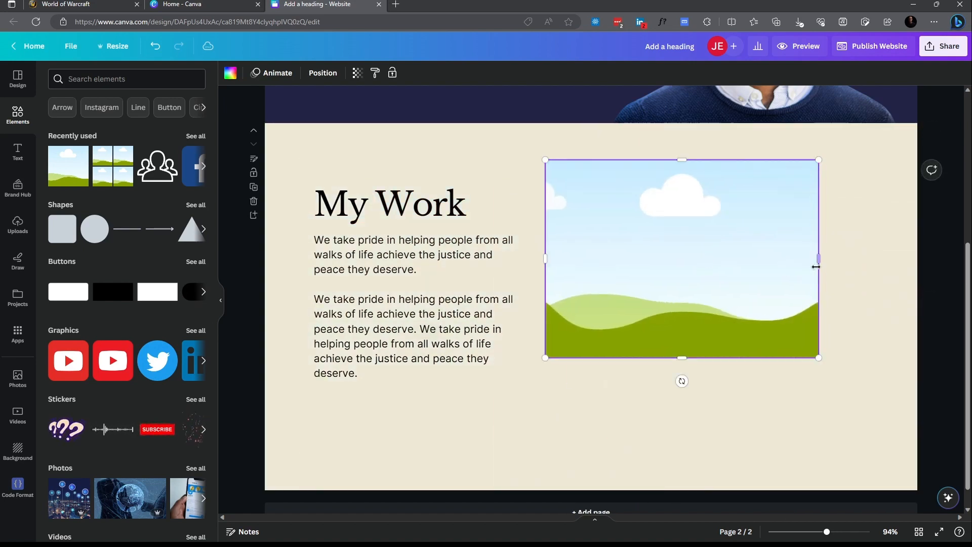
{"action": "left_click_drag", "start_coordinate": [816, 258], "coordinate": [742, 259]}
{"action": "left_click_drag", "start_coordinate": [648, 358], "coordinate": [644, 317]}
{"action": "left_click_drag", "start_coordinate": [743, 241], "coordinate": [716, 242]}
{"action": "left_click_drag", "start_coordinate": [657, 261], "coordinate": [681, 242]}
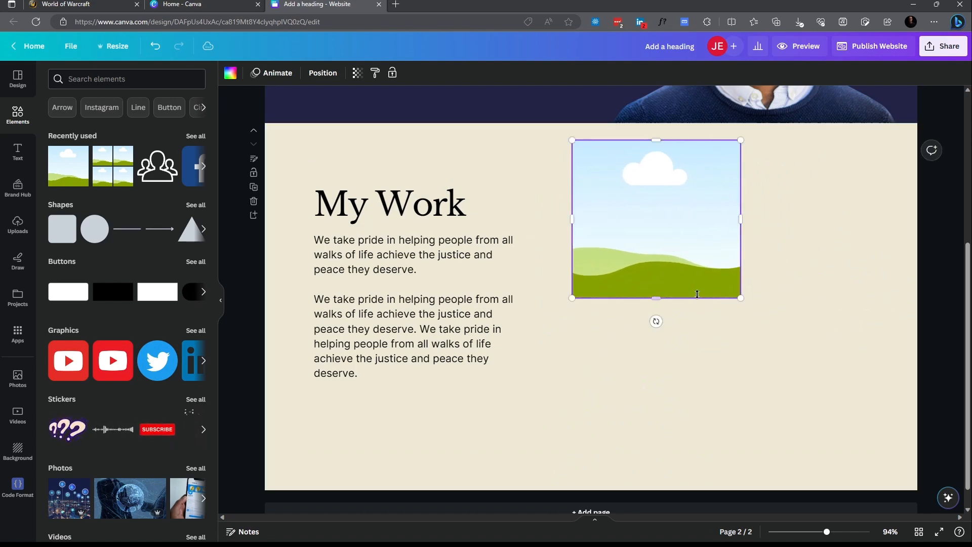
{"action": "left_click_drag", "start_coordinate": [696, 297], "coordinate": [694, 284]}
Duplicate the photo frame, line up the copy beside the original in the same row, and place another copy beneath the original
{"action": "left_click_drag", "start_coordinate": [688, 232], "coordinate": [863, 268]}
{"action": "left_click_drag", "start_coordinate": [653, 238], "coordinate": [624, 235]}
{"action": "left_click_drag", "start_coordinate": [853, 223], "coordinate": [826, 202]}
{"action": "left_click", "coordinate": [641, 223]}
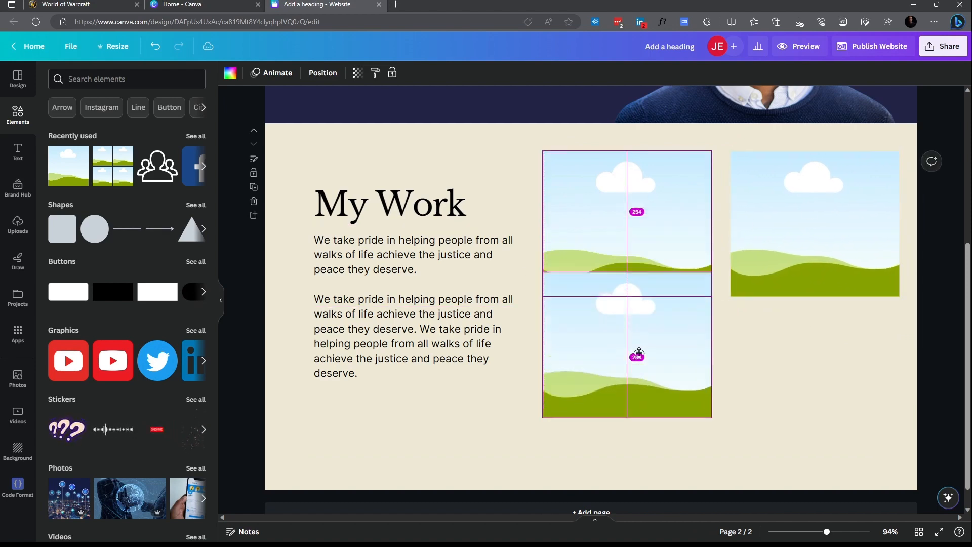
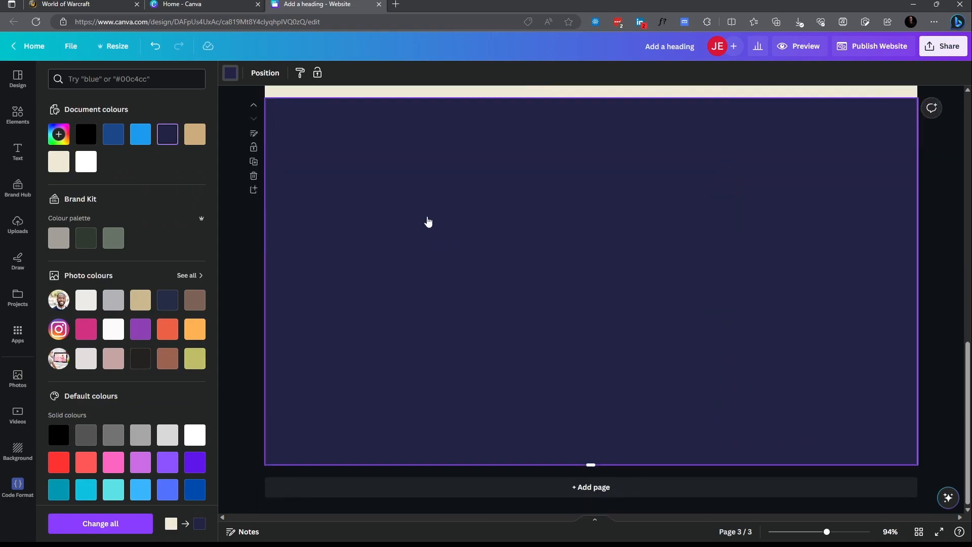
Apply the law firm template's "How we deal with the law" layout to the blank third page
{"action": "scroll", "coordinate": [488, 272], "scroll_direction": "up", "scroll_amount": 10}
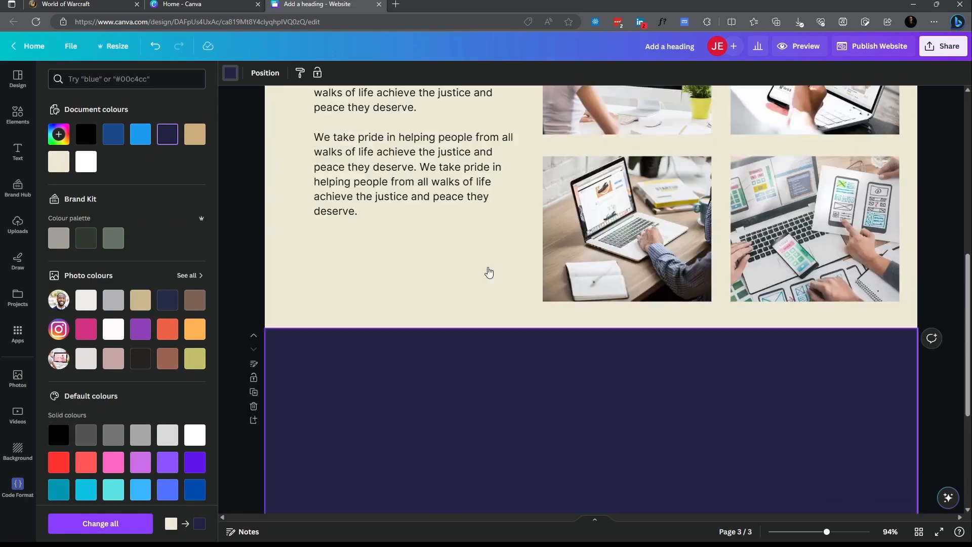
{"action": "scroll", "coordinate": [460, 304], "scroll_direction": "down", "scroll_amount": 10}
{"action": "scroll", "coordinate": [462, 303], "scroll_direction": "up", "scroll_amount": 5}
{"action": "scroll", "coordinate": [462, 303], "scroll_direction": "up", "scroll_amount": 3}
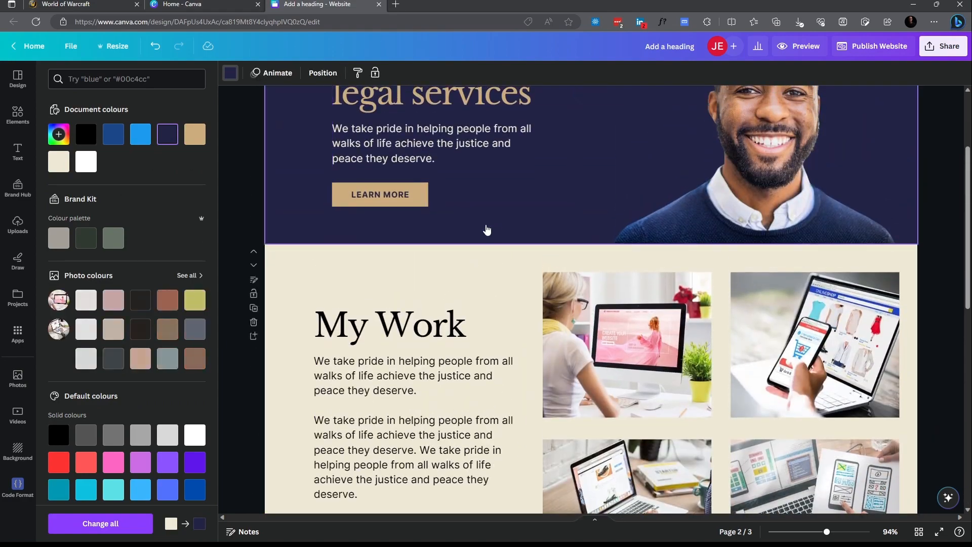
{"action": "left_click", "coordinate": [18, 79]}
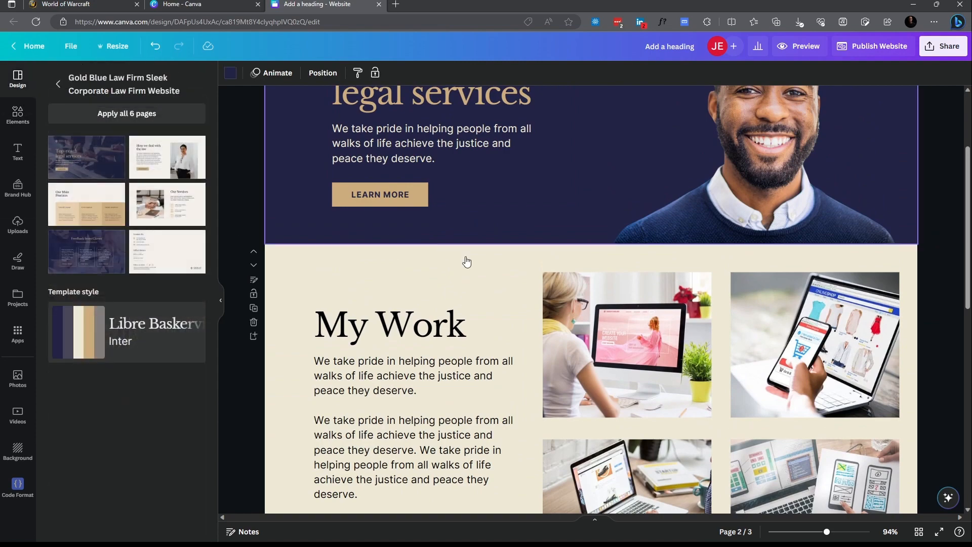
{"action": "scroll", "coordinate": [467, 261], "scroll_direction": "down", "scroll_amount": 10}
{"action": "left_click", "coordinate": [167, 157]}
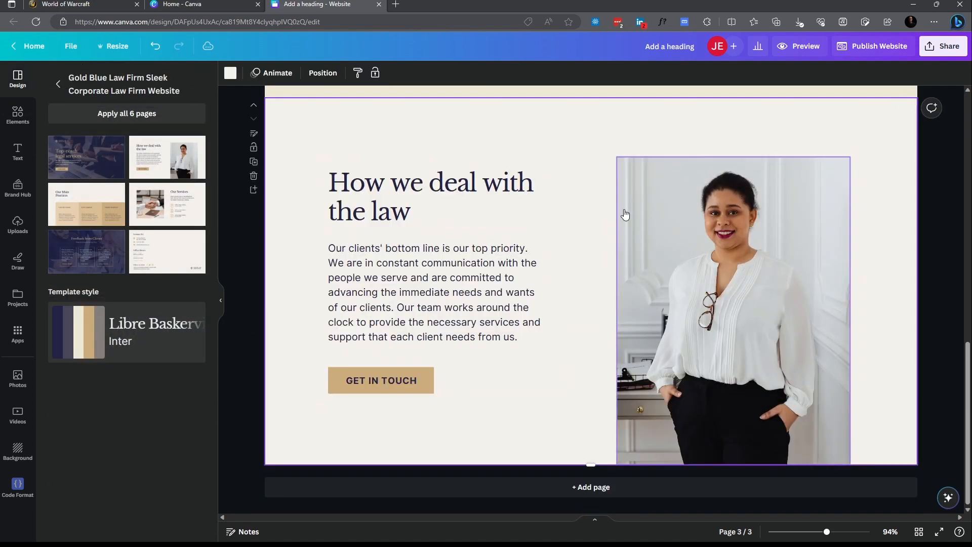
Change the My Work section's background colour to white (#FFFFFF)
{"action": "scroll", "coordinate": [572, 218], "scroll_direction": "up", "scroll_amount": 15}
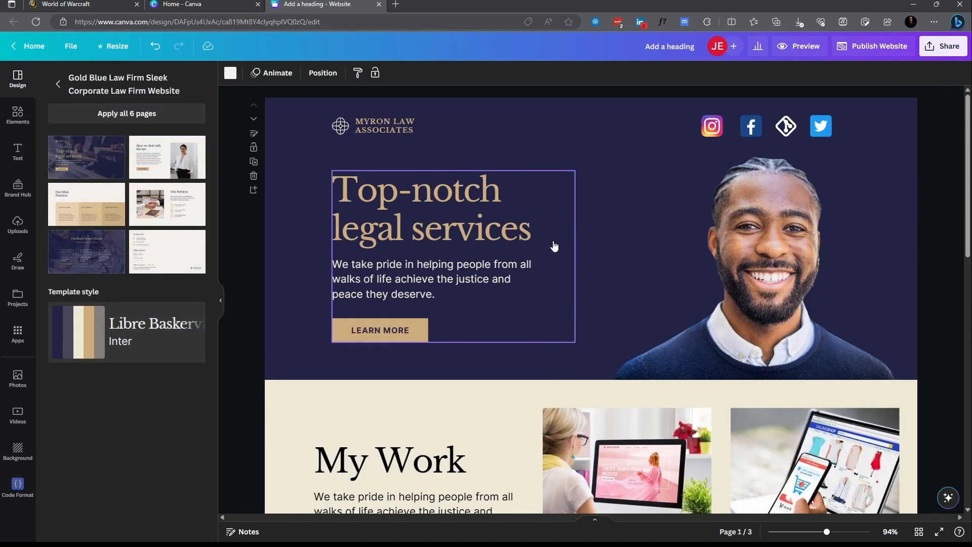
{"action": "scroll", "coordinate": [554, 246], "scroll_direction": "down", "scroll_amount": 8}
{"action": "scroll", "coordinate": [379, 329], "scroll_direction": "up", "scroll_amount": 2}
{"action": "scroll", "coordinate": [380, 324], "scroll_direction": "down", "scroll_amount": 2}
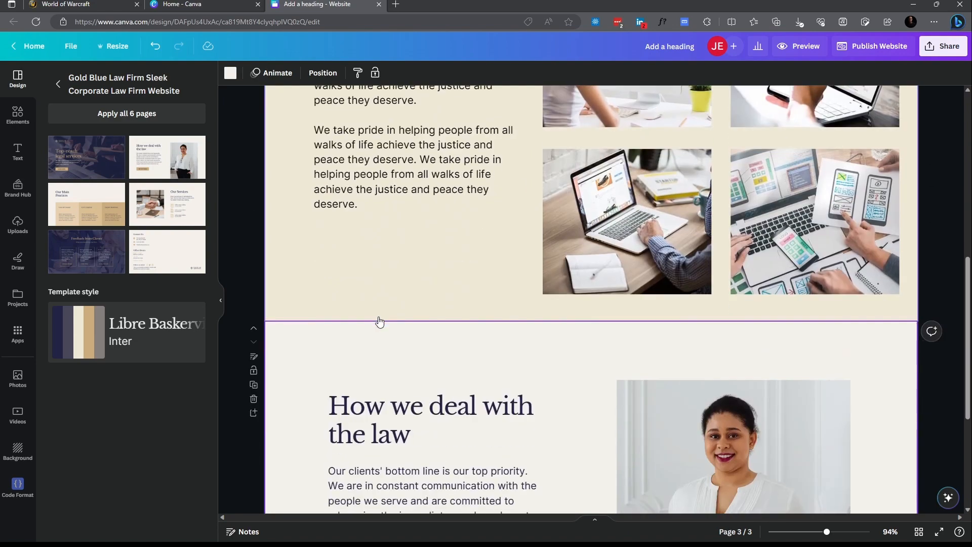
{"action": "left_click", "coordinate": [380, 318]}
{"action": "left_click", "coordinate": [230, 72]}
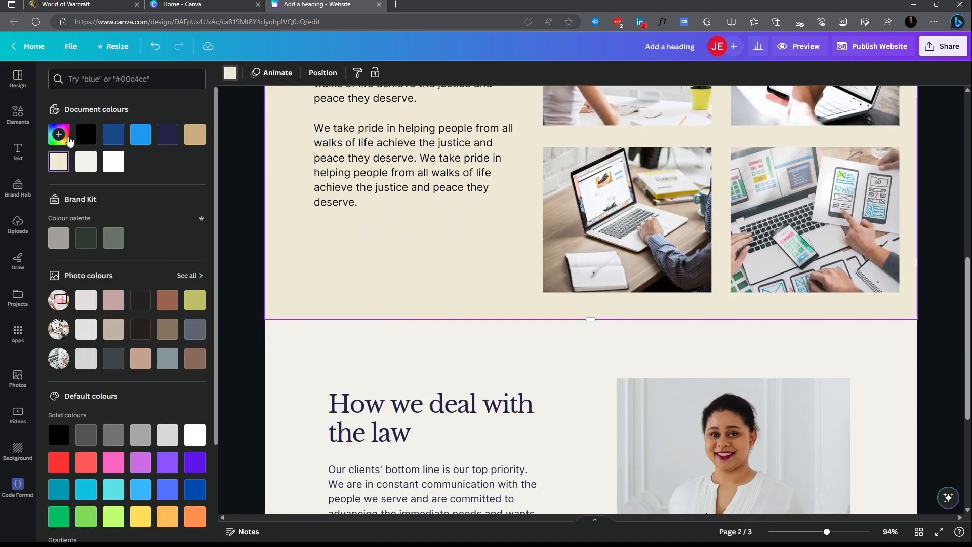
{"action": "left_click", "coordinate": [69, 139]}
{"action": "left_click", "coordinate": [59, 184]}
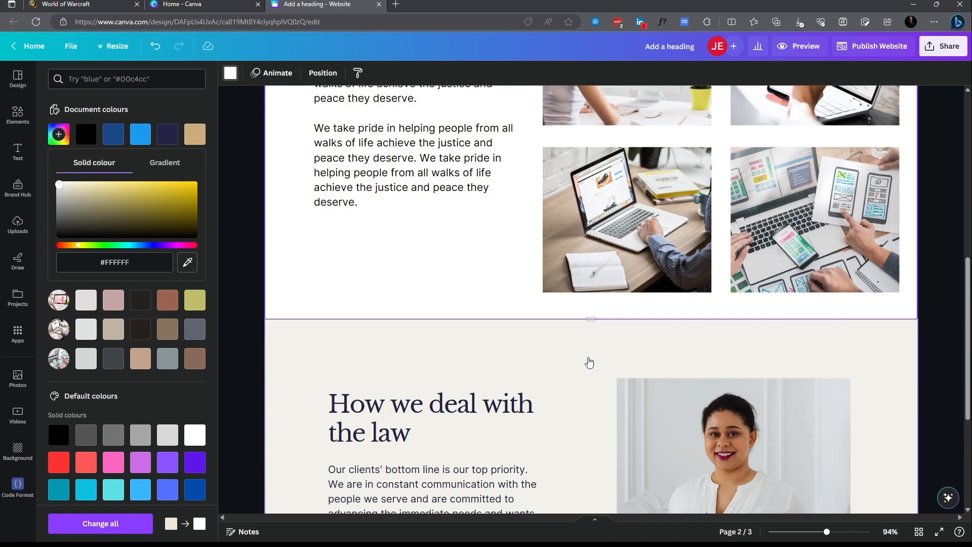
Set the background of the "How we deal with the law" section to the document's dark navy colour
{"action": "left_click", "coordinate": [589, 362]}
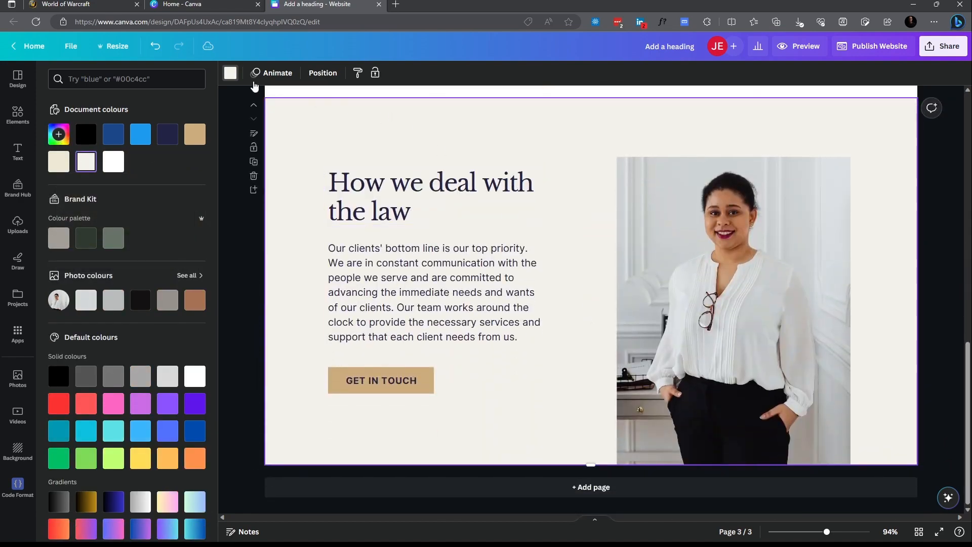
{"action": "left_click", "coordinate": [231, 73]}
{"action": "left_click", "coordinate": [230, 72]}
{"action": "left_click", "coordinate": [168, 134]}
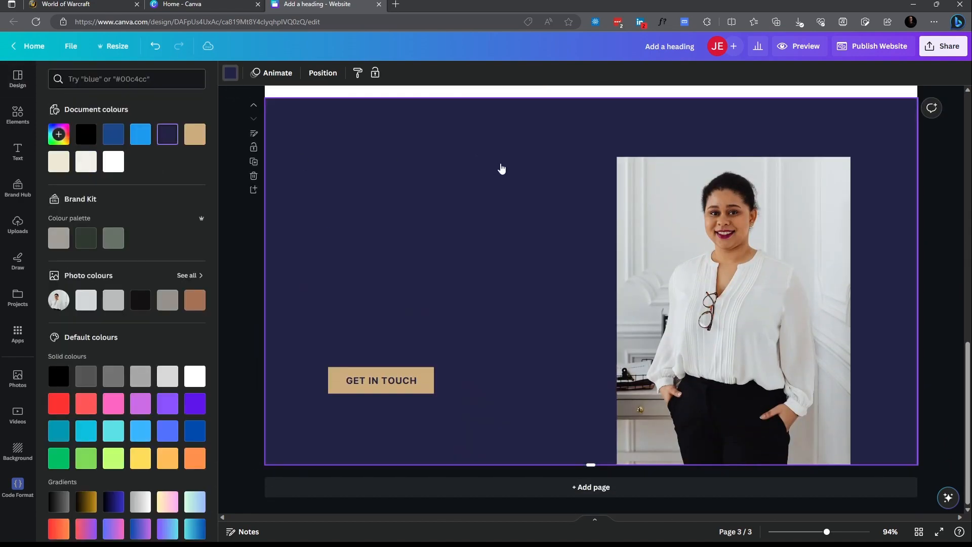
Change the third section's heading and body paragraph text colour to white
{"action": "left_click", "coordinate": [667, 238]}
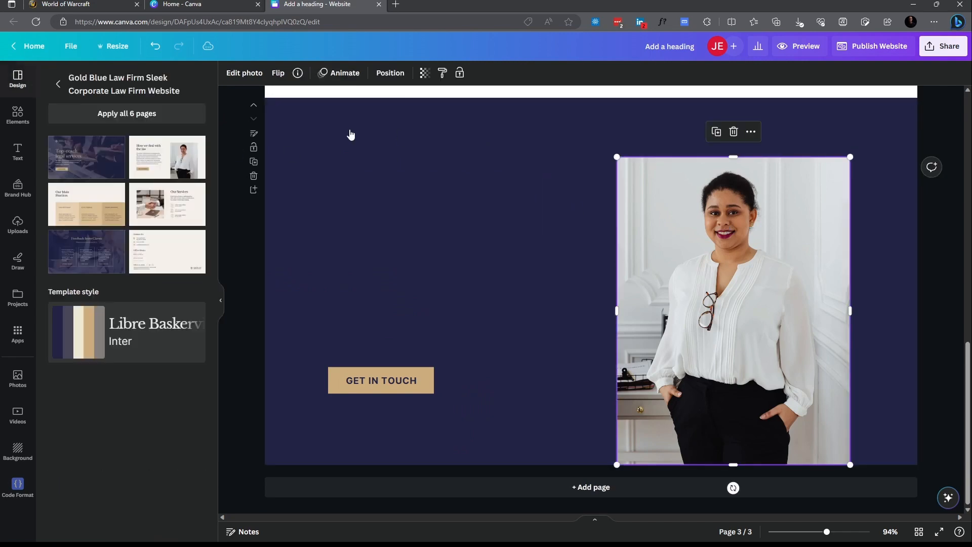
{"action": "left_click", "coordinate": [396, 182]}
{"action": "left_click", "coordinate": [374, 74]}
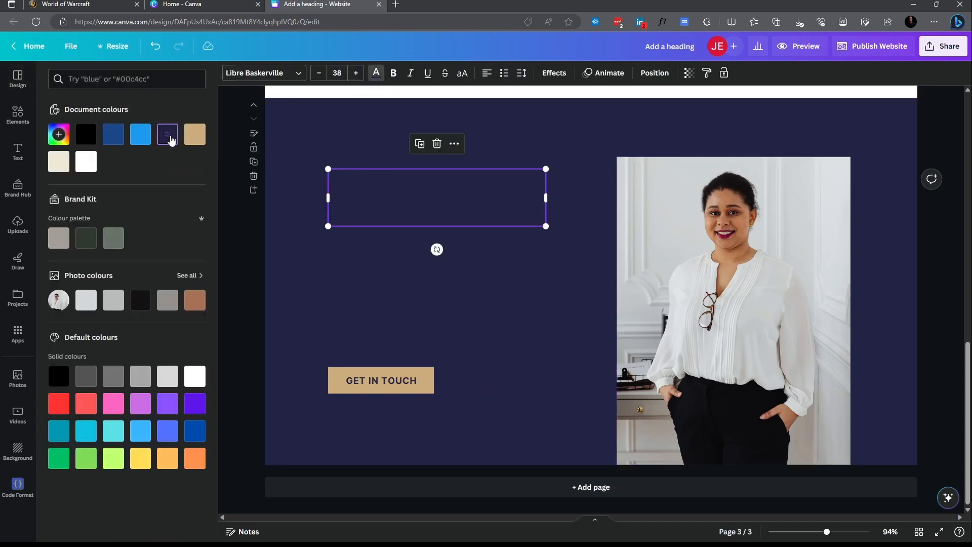
{"action": "left_click", "coordinate": [84, 169]}
{"action": "left_click", "coordinate": [375, 255]}
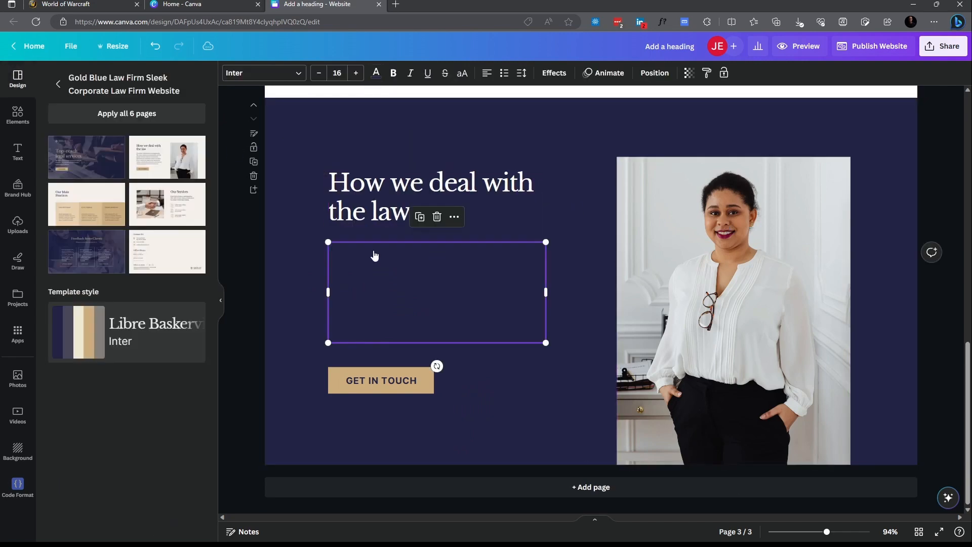
{"action": "left_click", "coordinate": [375, 74]}
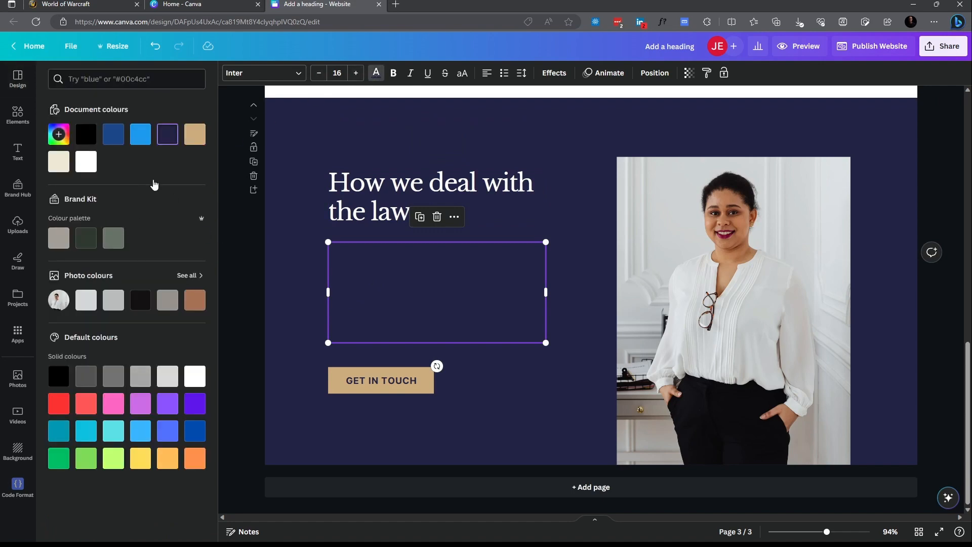
{"action": "left_click", "coordinate": [86, 162]}
{"action": "key", "text": "Escape"}
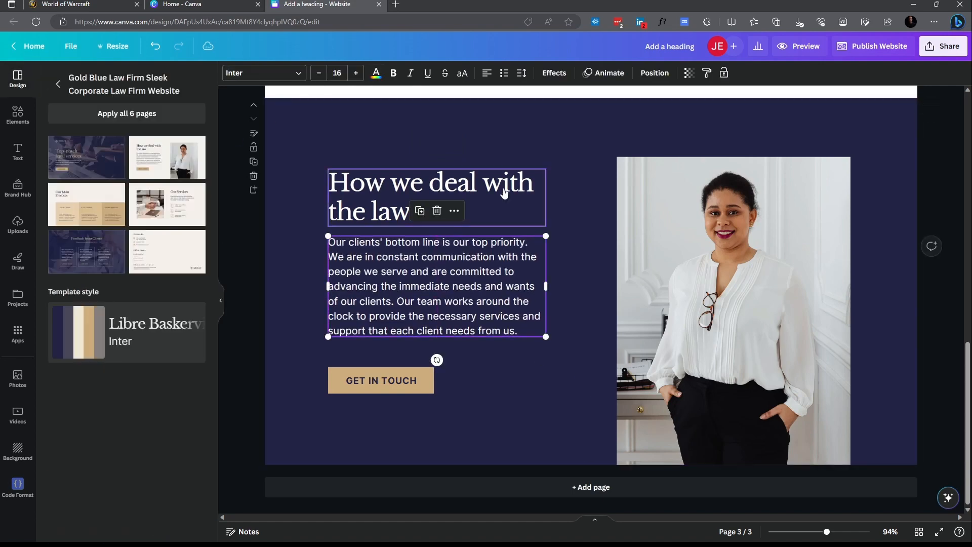
Replace the heading "How we deal with the law" with "About Name" and nudge it slightly downward
{"action": "left_click", "coordinate": [411, 218]}
{"action": "left_click", "coordinate": [419, 208]}
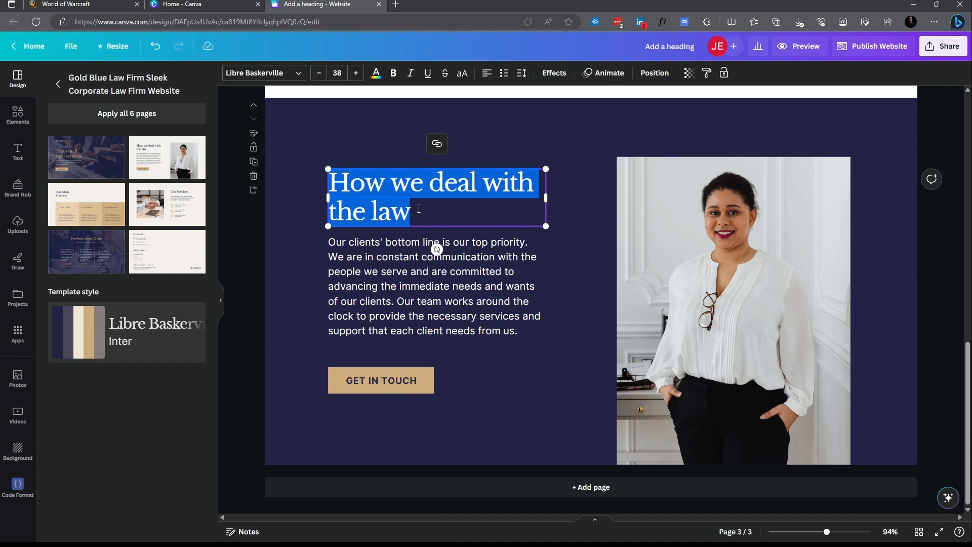
{"action": "type", "text": "About Name"}
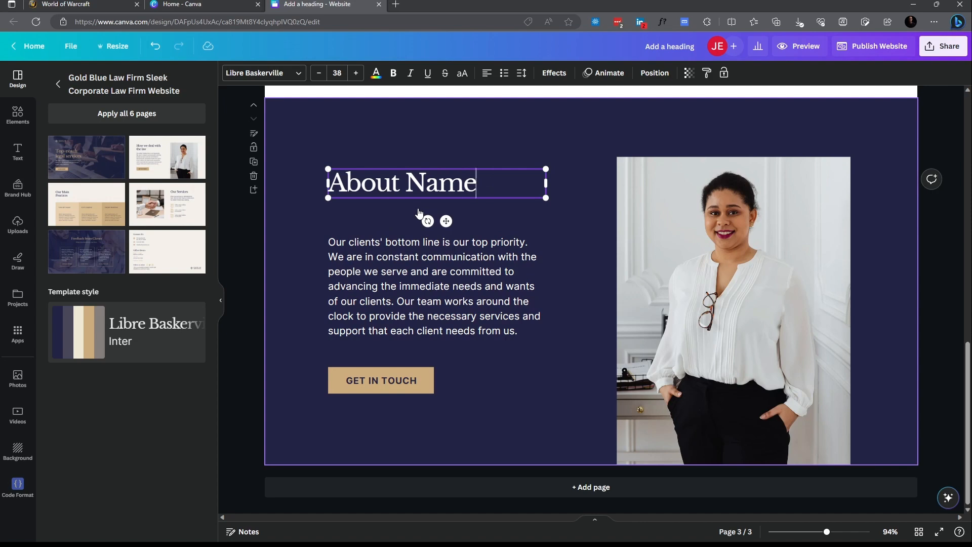
{"action": "left_click", "coordinate": [558, 173]}
{"action": "left_click_drag", "start_coordinate": [424, 186], "coordinate": [425, 190]}
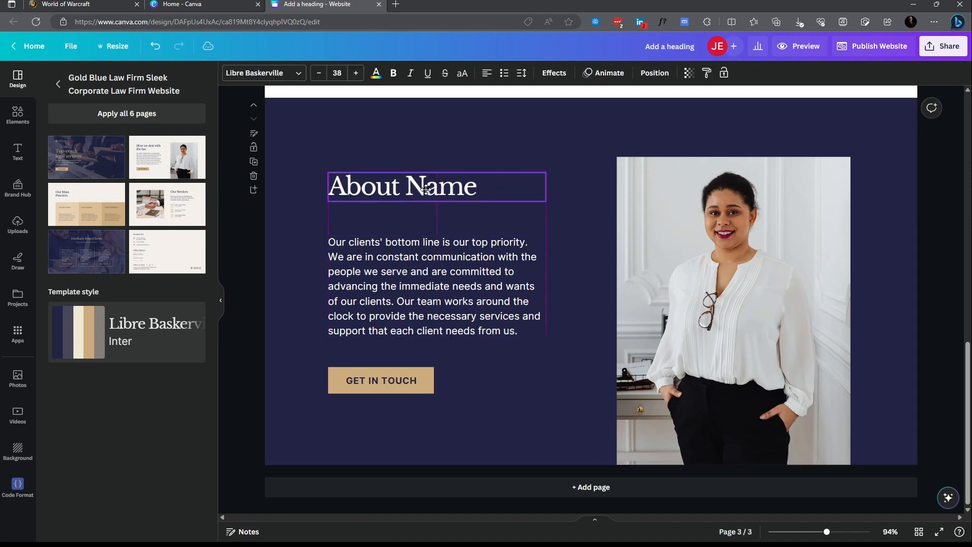
Break the "About Name" heading onto two lines and enlarge it to fill more of the space above the paragraph
{"action": "left_click", "coordinate": [411, 184]}
{"action": "key", "text": "Return"}
{"action": "left_click", "coordinate": [513, 221]}
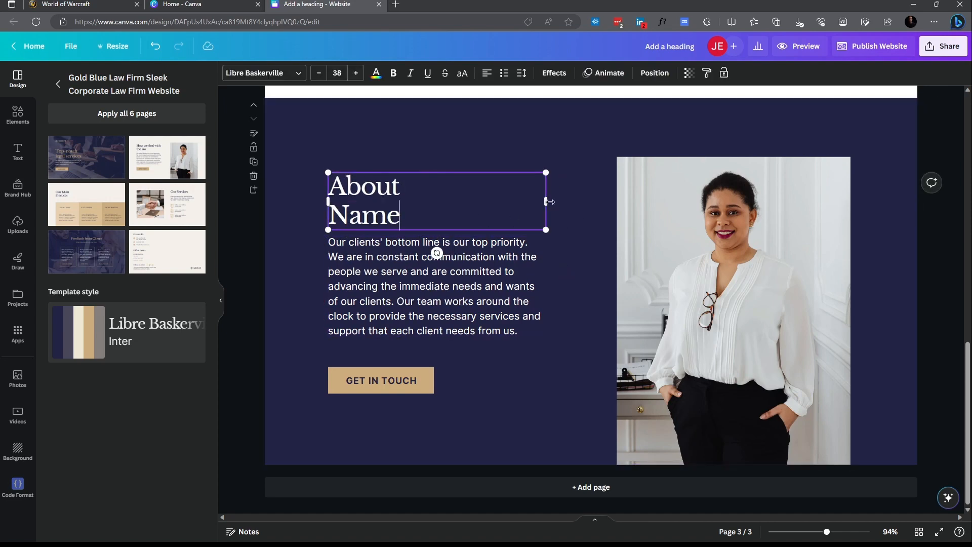
{"action": "left_click_drag", "start_coordinate": [447, 172], "coordinate": [483, 148]}
{"action": "left_click", "coordinate": [539, 219]}
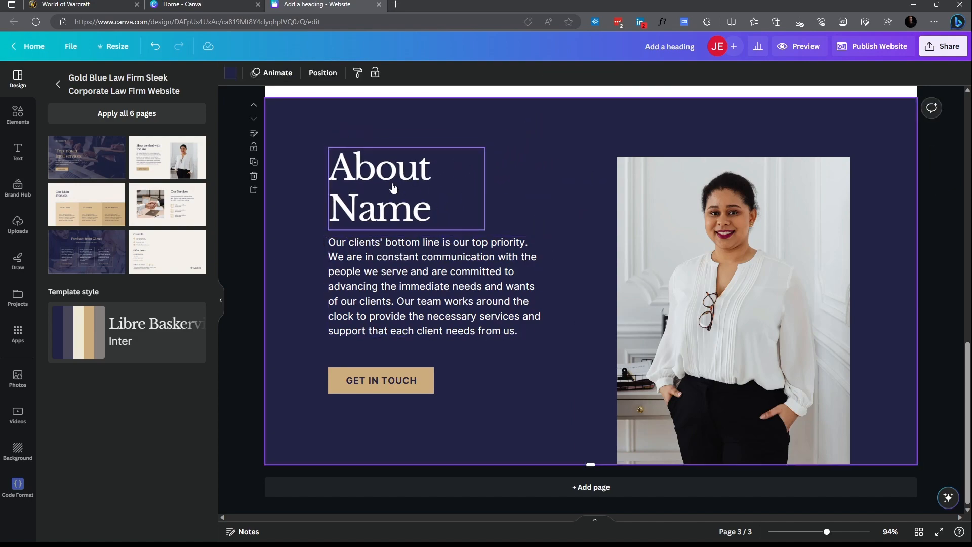
Compare the heading, body text and button styling of the About section with the My Work and hero sections
{"action": "left_click", "coordinate": [424, 181]}
{"action": "scroll", "coordinate": [436, 245], "scroll_direction": "up", "scroll_amount": 8}
{"action": "left_click", "coordinate": [429, 254]}
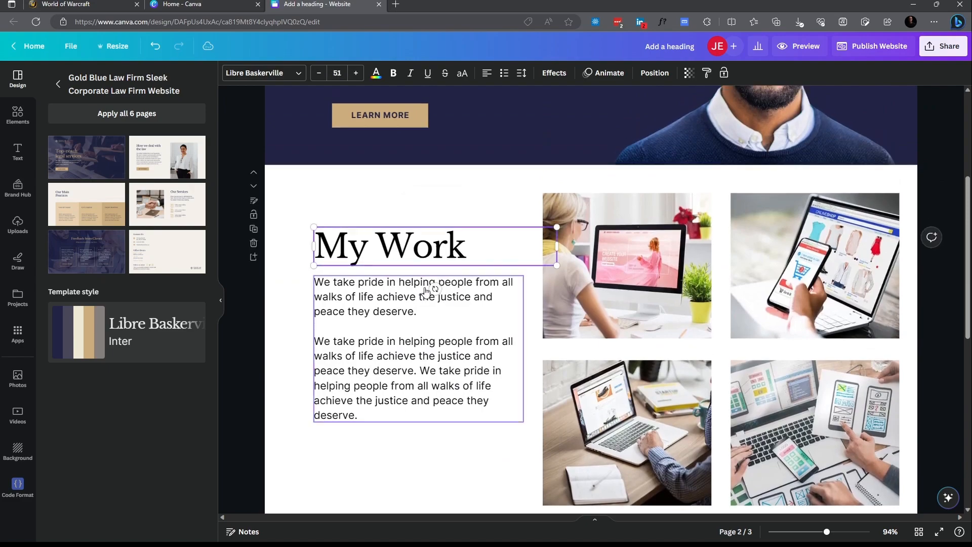
{"action": "scroll", "coordinate": [425, 273], "scroll_direction": "up", "scroll_amount": 4}
{"action": "scroll", "coordinate": [384, 202], "scroll_direction": "down", "scroll_amount": 4}
{"action": "scroll", "coordinate": [388, 213], "scroll_direction": "up", "scroll_amount": 4}
{"action": "left_click", "coordinate": [404, 278]}
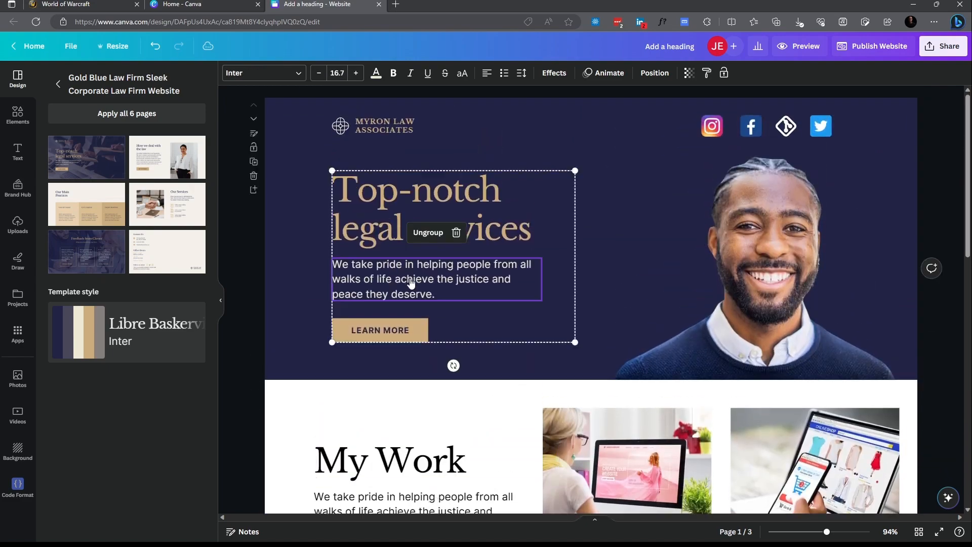
{"action": "scroll", "coordinate": [408, 278], "scroll_direction": "down", "scroll_amount": 5}
{"action": "scroll", "coordinate": [400, 281], "scroll_direction": "down", "scroll_amount": 3}
{"action": "scroll", "coordinate": [386, 279], "scroll_direction": "up", "scroll_amount": 5}
{"action": "left_click", "coordinate": [376, 251]}
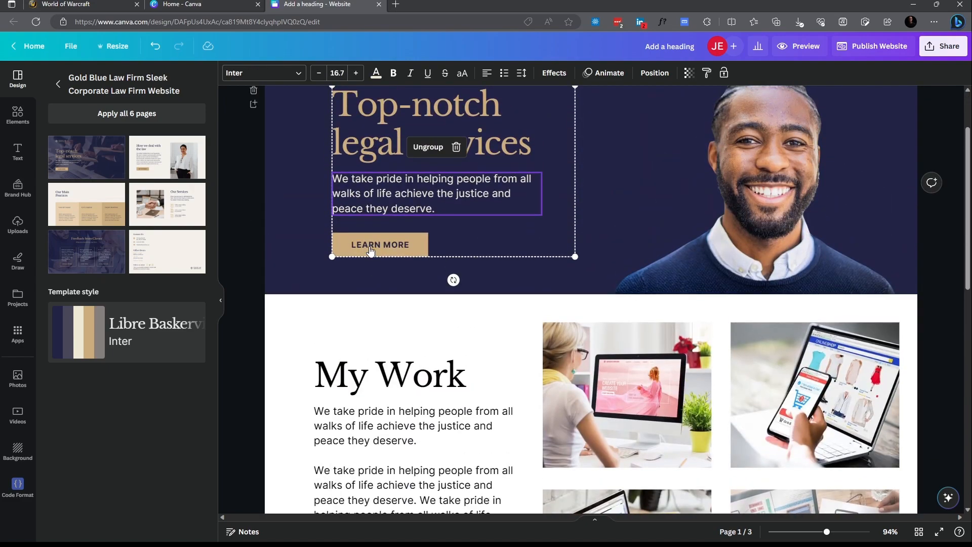
Search the photo library for "smile" and replace the About section's portrait with the smiling man in the navy sweater
{"action": "scroll", "coordinate": [379, 258], "scroll_direction": "down", "scroll_amount": 6}
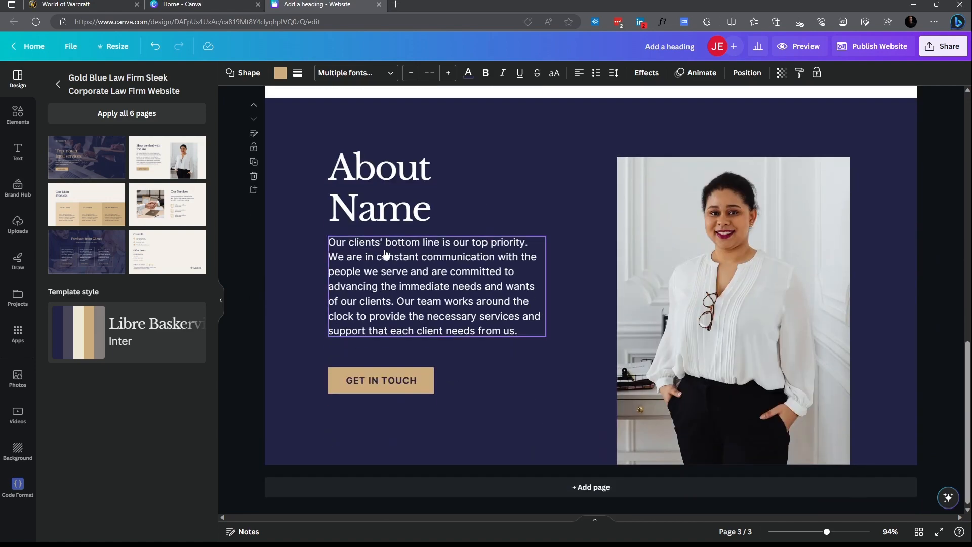
{"action": "left_click", "coordinate": [752, 268]}
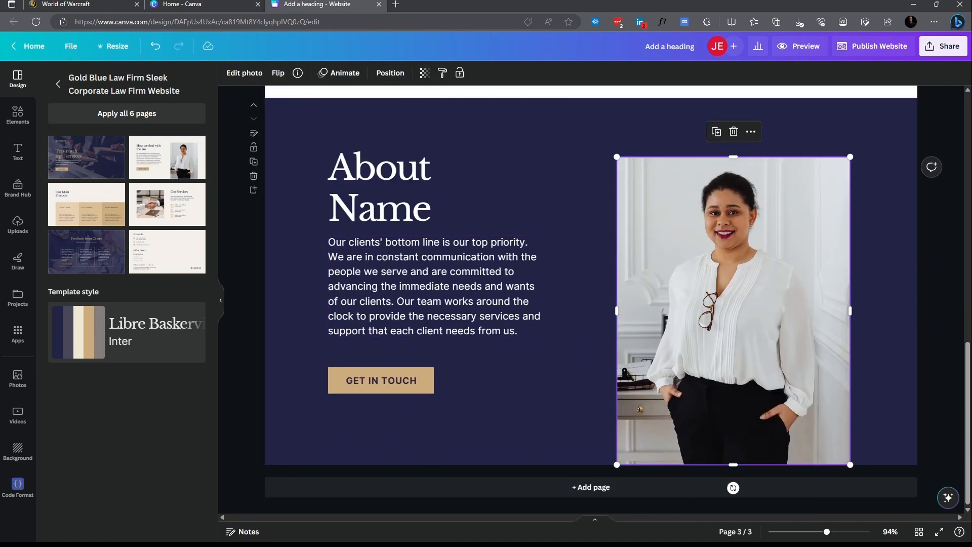
{"action": "left_click", "coordinate": [17, 379]}
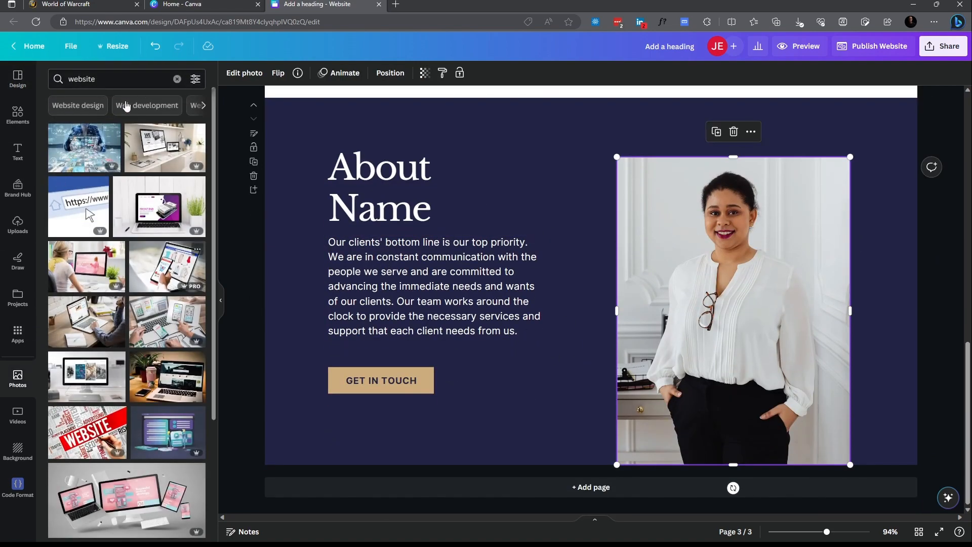
{"action": "left_click", "coordinate": [125, 76]}
{"action": "type", "text": "smile"}
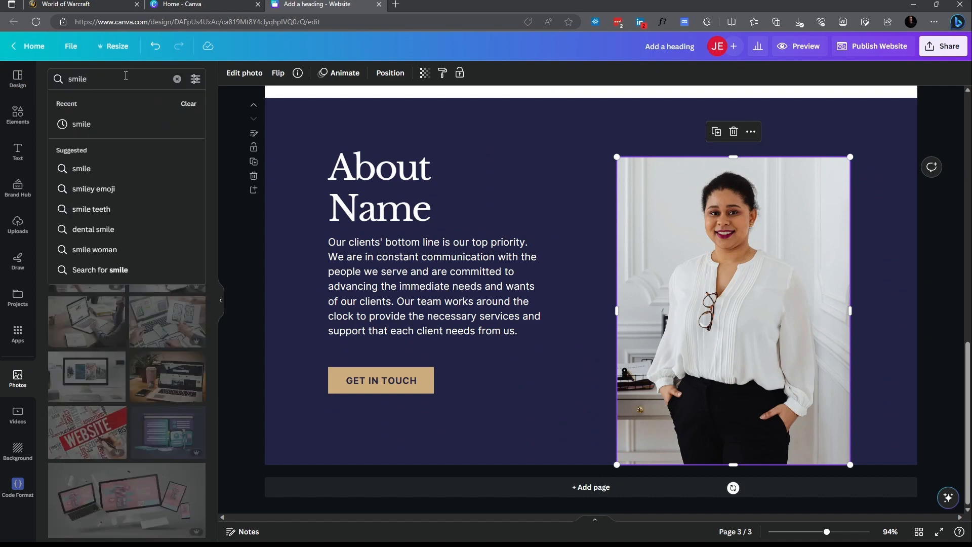
{"action": "key", "text": "Return"}
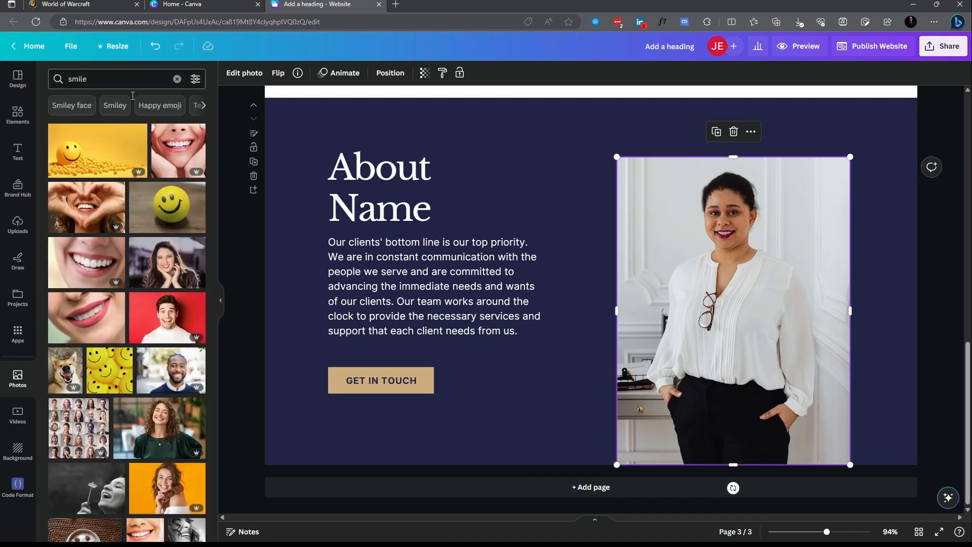
{"action": "left_click_drag", "start_coordinate": [163, 387], "coordinate": [658, 309]}
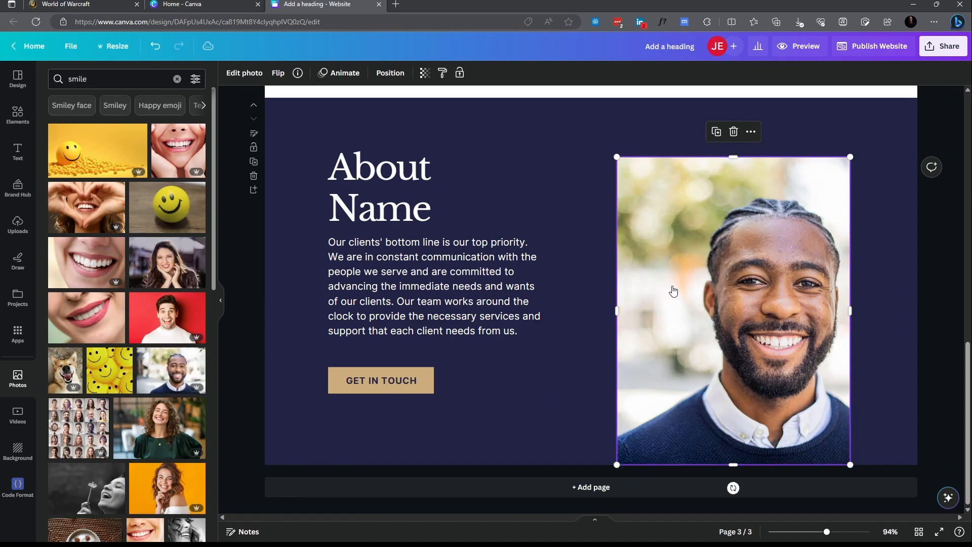
Shift the About portrait within its crop so the man's face and shoulders are centred in the frame
{"action": "double_click", "coordinate": [739, 295]}
{"action": "left_click_drag", "start_coordinate": [739, 295], "coordinate": [681, 296]}
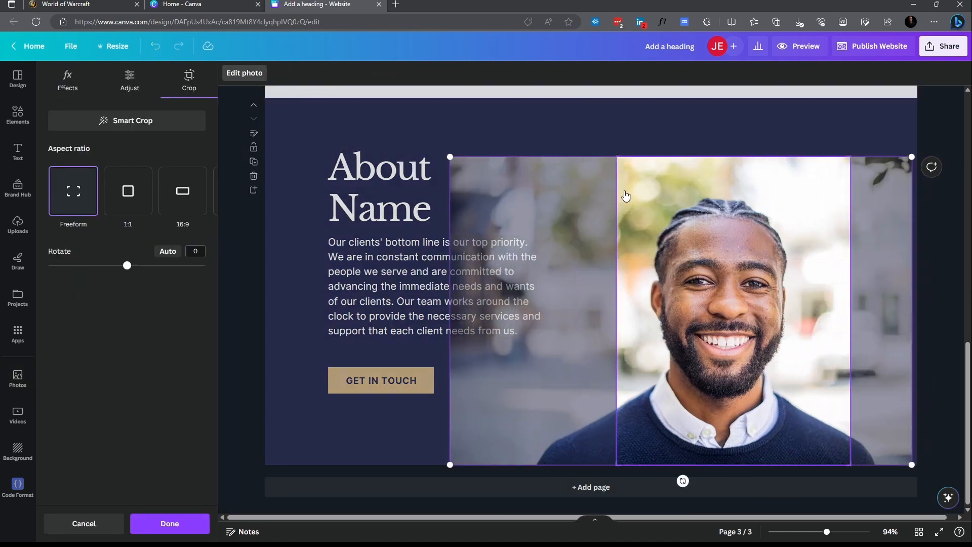
{"action": "left_click", "coordinate": [545, 102]}
{"action": "scroll", "coordinate": [666, 324], "scroll_direction": "up", "scroll_amount": 5}
{"action": "scroll", "coordinate": [666, 325], "scroll_direction": "down", "scroll_amount": 5}
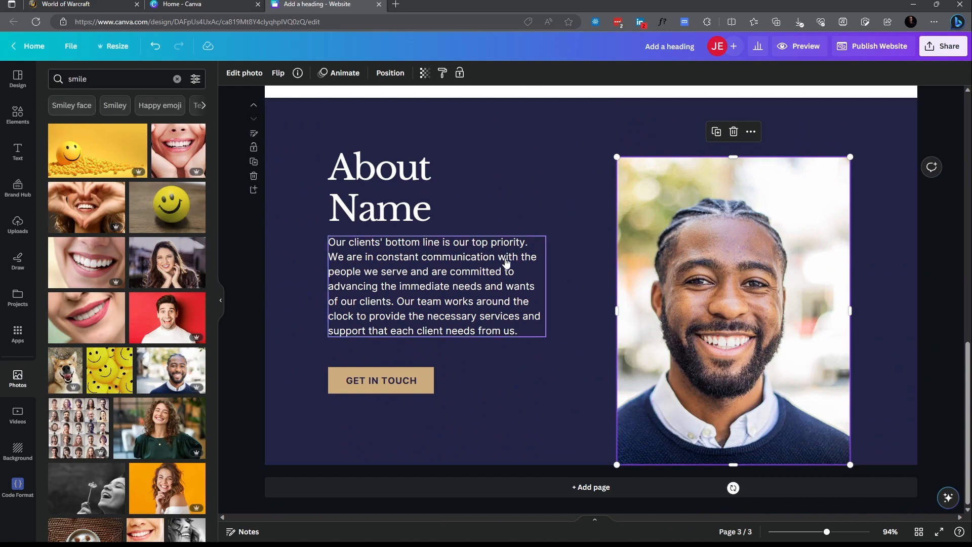
{"action": "scroll", "coordinate": [508, 252], "scroll_direction": "up", "scroll_amount": 10}
{"action": "scroll", "coordinate": [808, 309], "scroll_direction": "down", "scroll_amount": 10}
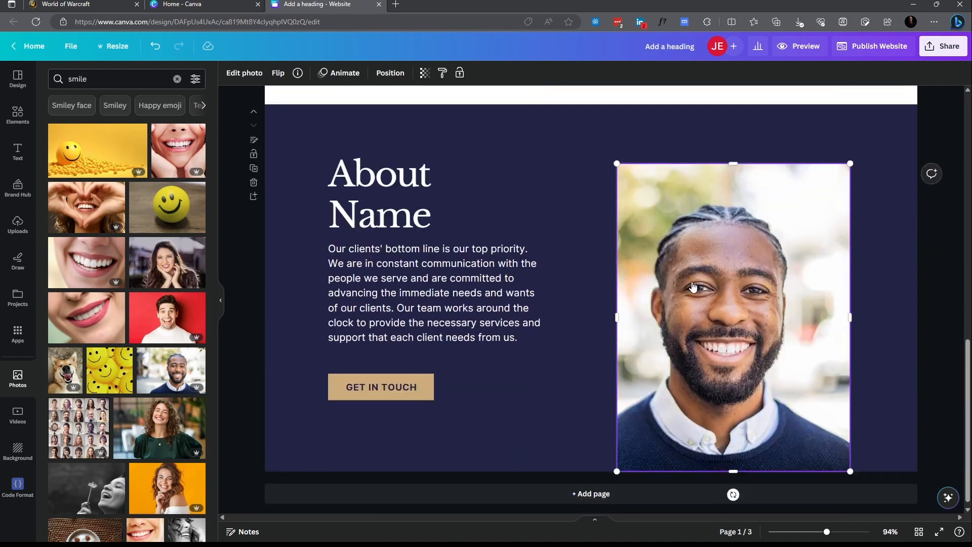
{"action": "left_click", "coordinate": [499, 395]}
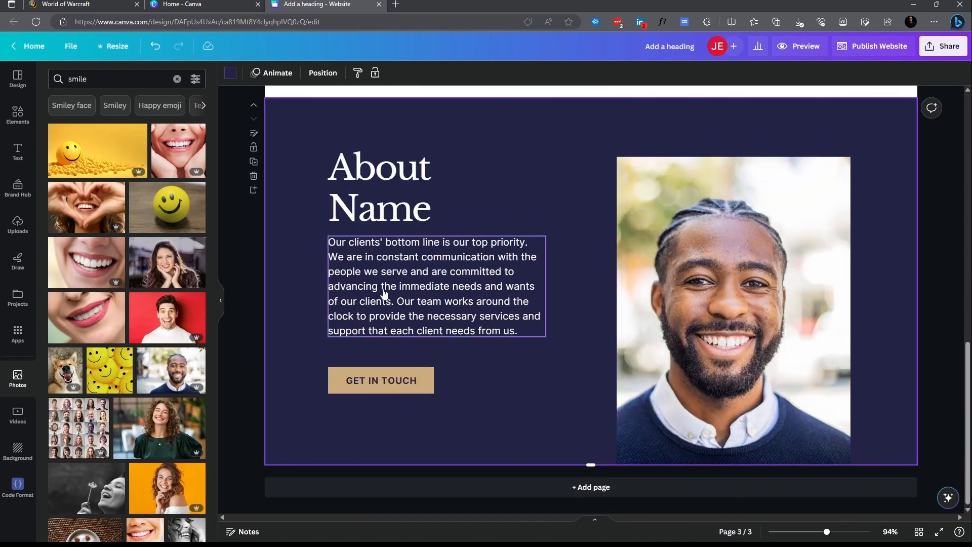
Add a fourth page below the About section and set its background to white
{"action": "left_click", "coordinate": [534, 490]}
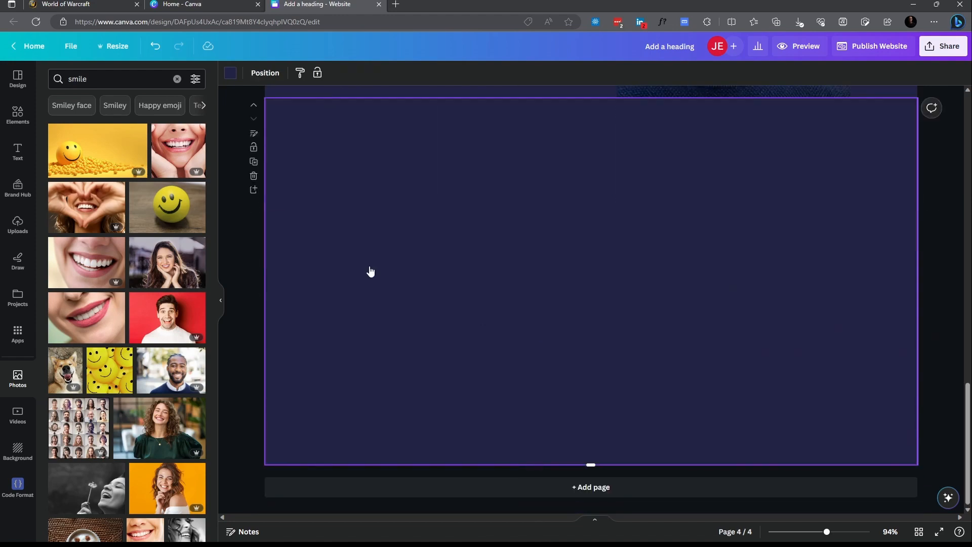
{"action": "left_click", "coordinate": [232, 74]}
{"action": "left_click", "coordinate": [86, 162]}
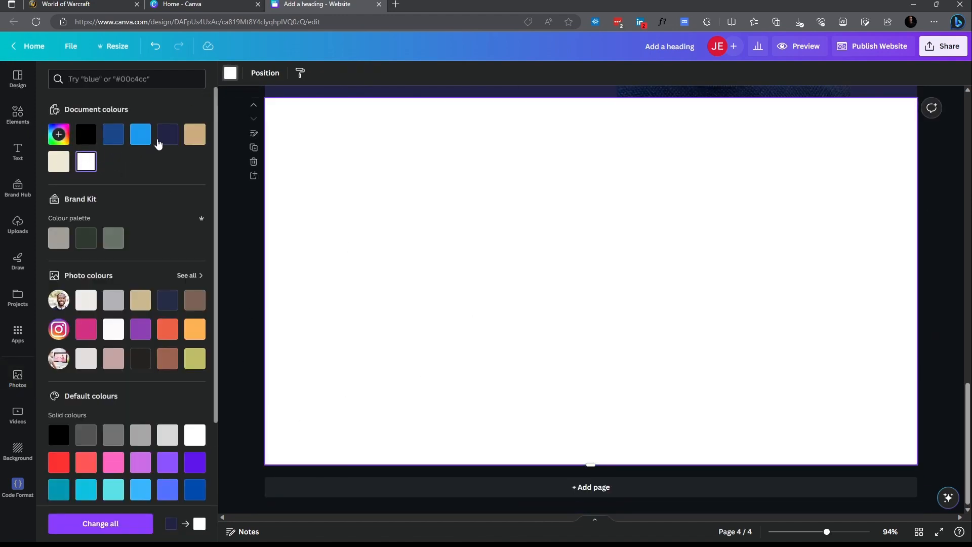
Place a full-width landscape frame as a short strip along the new page's bottom edge and fill it with dark navy
{"action": "left_click", "coordinate": [16, 126]}
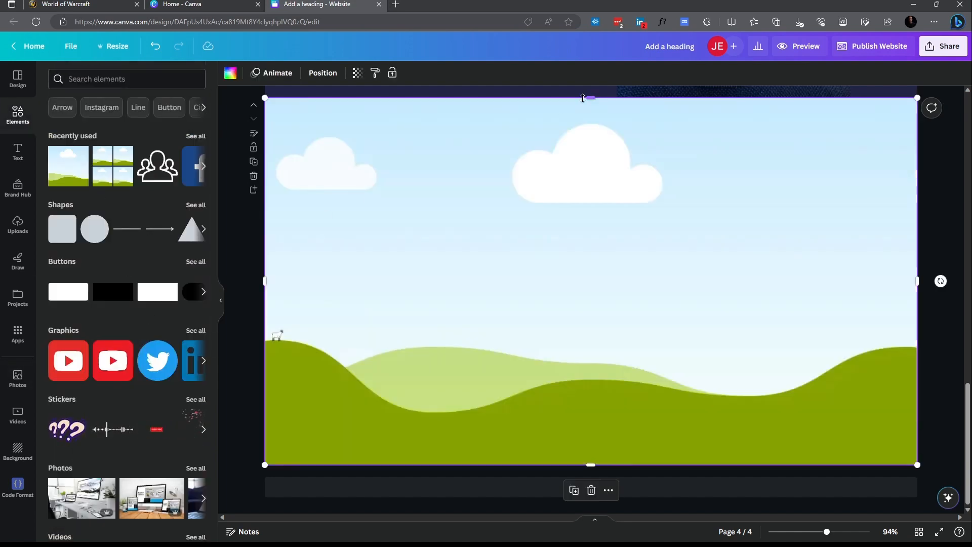
{"action": "left_click_drag", "start_coordinate": [583, 98], "coordinate": [601, 421]}
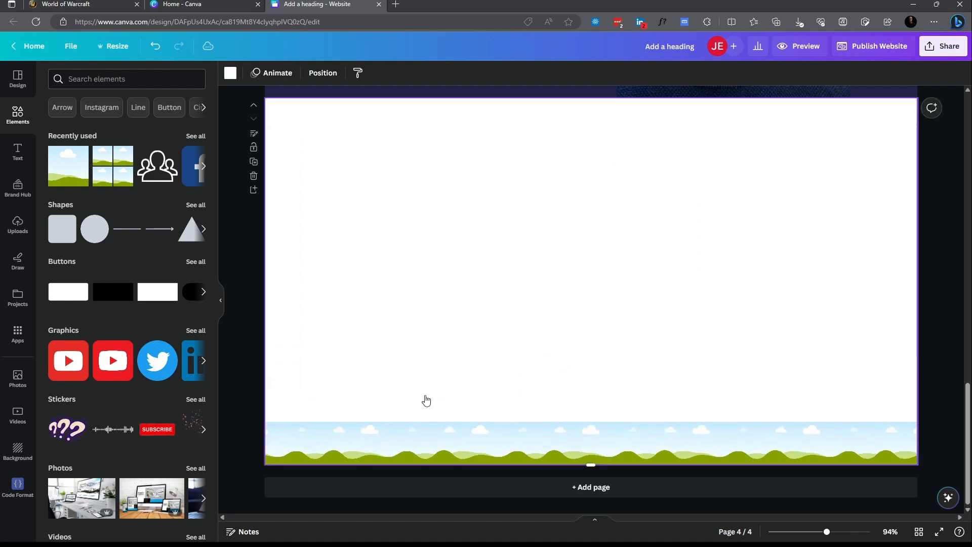
{"action": "left_click", "coordinate": [231, 74]}
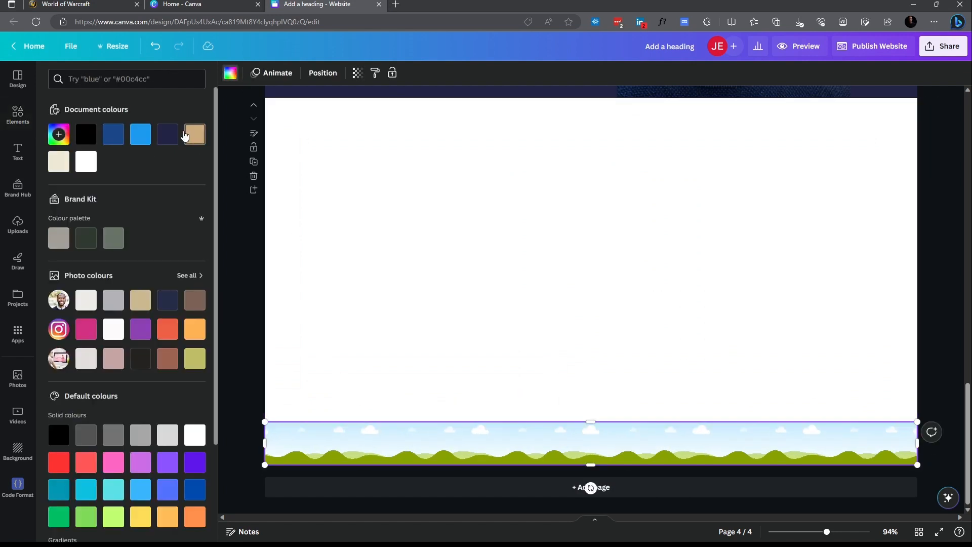
{"action": "left_click", "coordinate": [167, 135]}
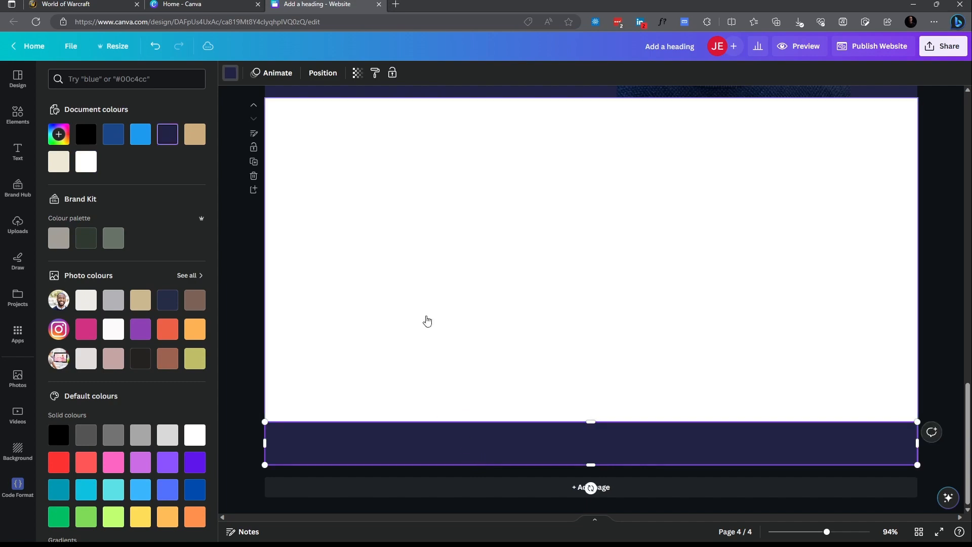
Lock the navy footer strip in place at the bottom of the page
{"action": "right_click", "coordinate": [425, 450]}
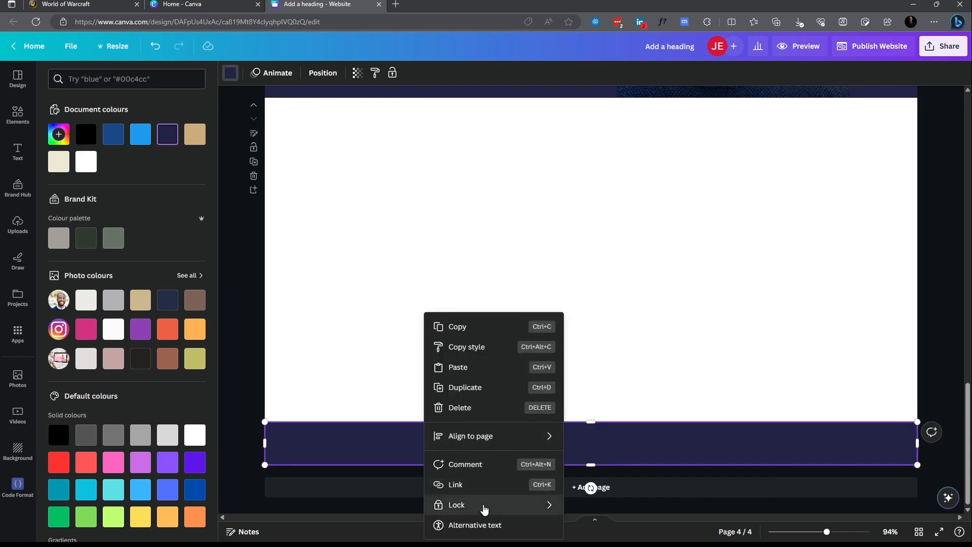
{"action": "mouse_move", "coordinate": [481, 504]}
{"action": "left_click", "coordinate": [578, 500]}
{"action": "left_click", "coordinate": [536, 279]}
{"action": "scroll", "coordinate": [537, 279], "scroll_direction": "up", "scroll_amount": 8}
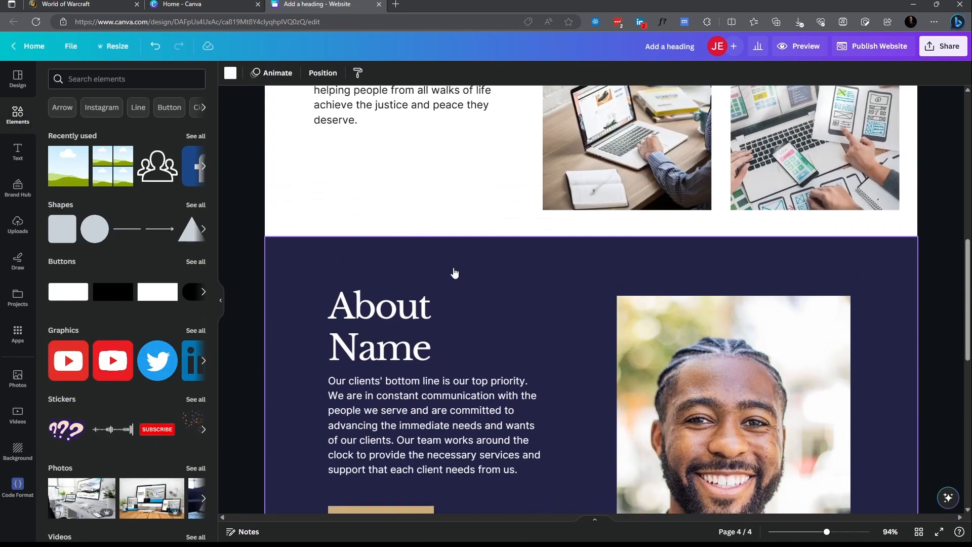
{"action": "left_click", "coordinate": [425, 320]}
{"action": "key", "text": "ctrl+c"}
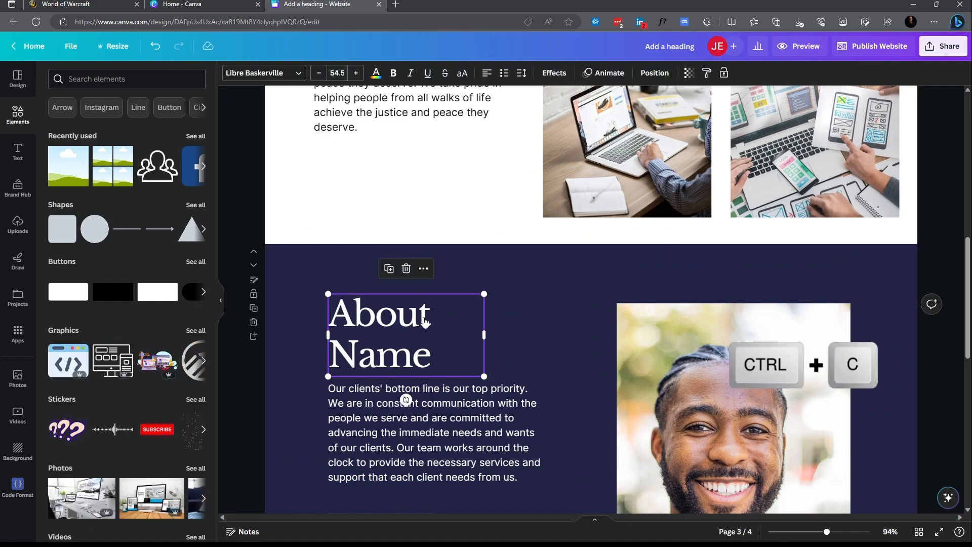
Copy the "My Work" heading into the navy footer strip, centre-aligned and reduced to about size 36
{"action": "scroll", "coordinate": [424, 326], "scroll_direction": "down", "scroll_amount": 10}
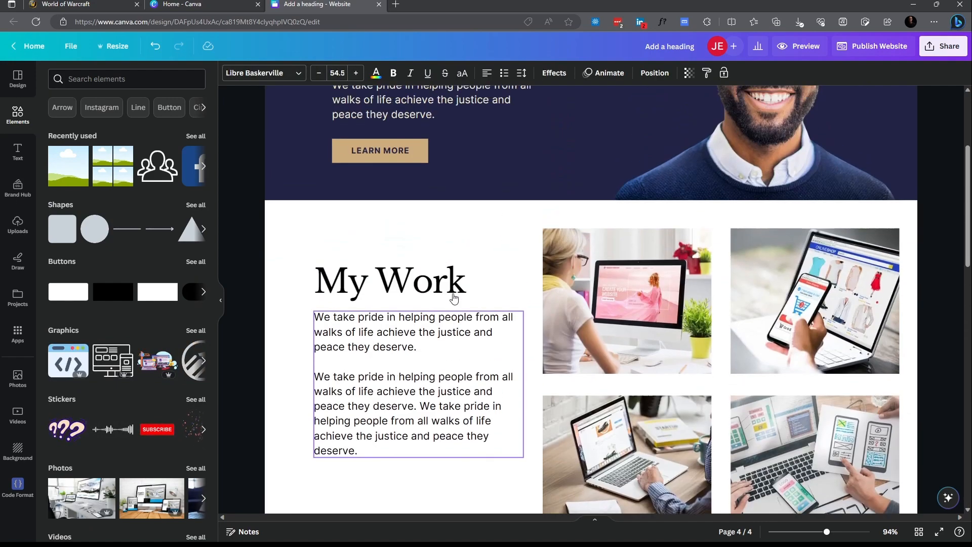
{"action": "left_click", "coordinate": [430, 299]}
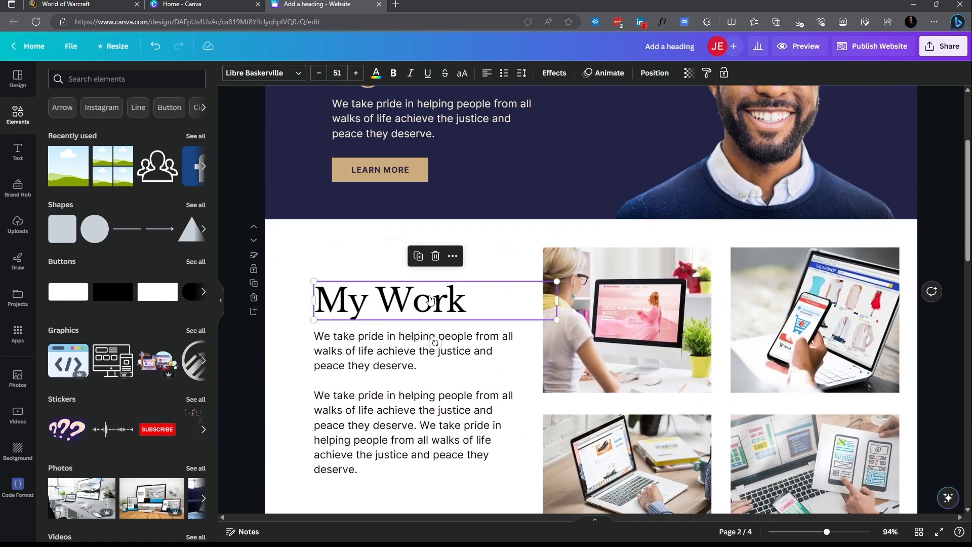
{"action": "scroll", "coordinate": [430, 300], "scroll_direction": "down", "scroll_amount": 10}
{"action": "key", "text": "ctrl+v"}
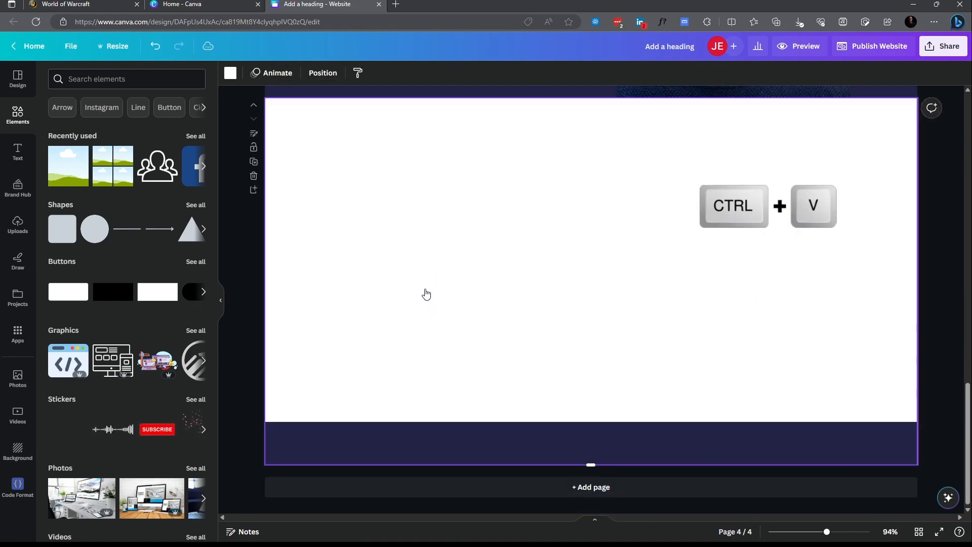
{"action": "left_click_drag", "start_coordinate": [556, 210], "coordinate": [656, 384]}
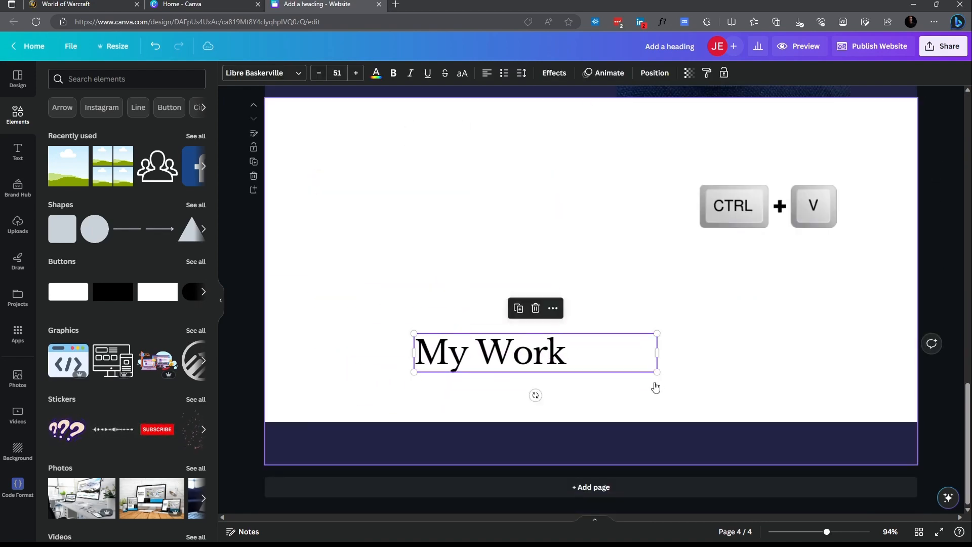
{"action": "left_click", "coordinate": [487, 73]}
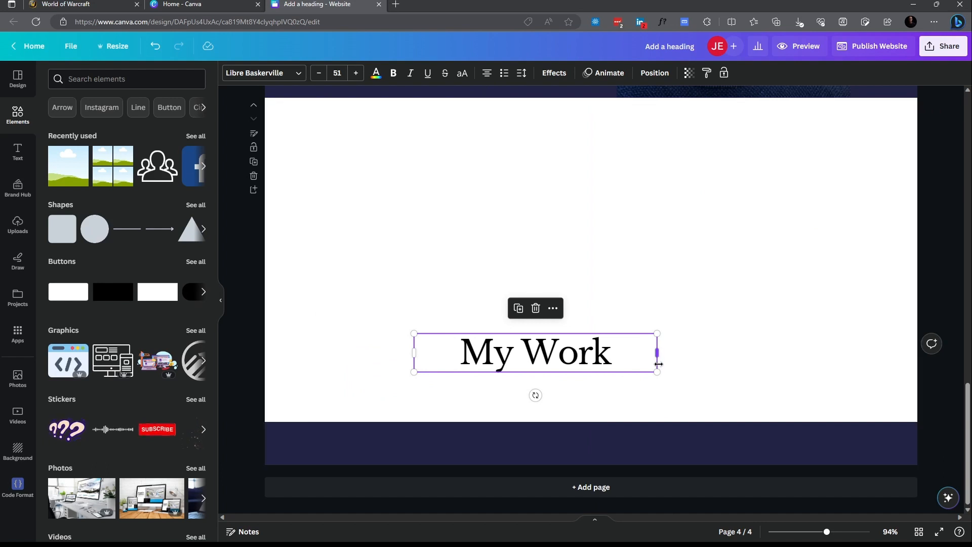
{"action": "left_click_drag", "start_coordinate": [650, 372], "coordinate": [617, 447]}
Colour the "My Work" text in the footer strip white
{"action": "left_click", "coordinate": [376, 73]}
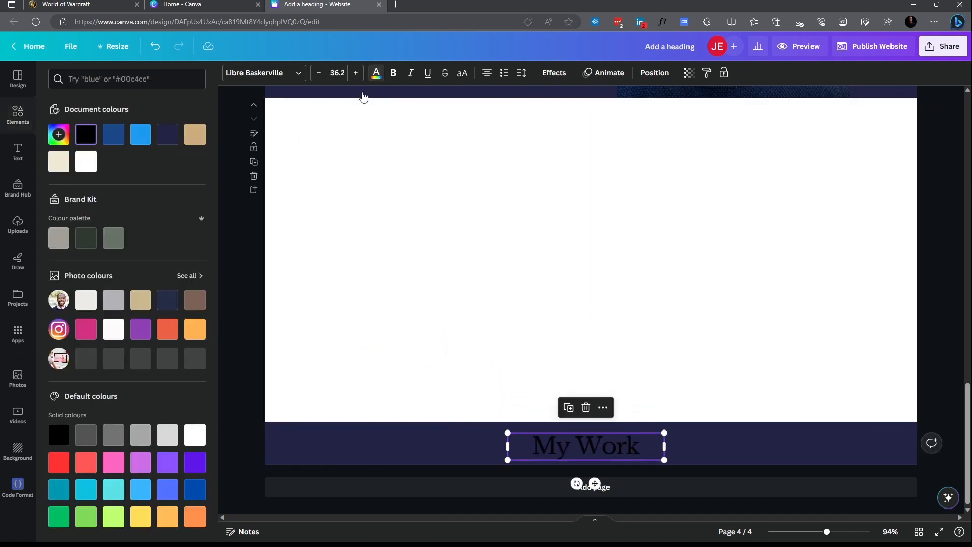
{"action": "left_click", "coordinate": [62, 140]}
{"action": "left_click_drag", "start_coordinate": [66, 168], "coordinate": [28, 144]}
{"action": "left_click", "coordinate": [405, 314]}
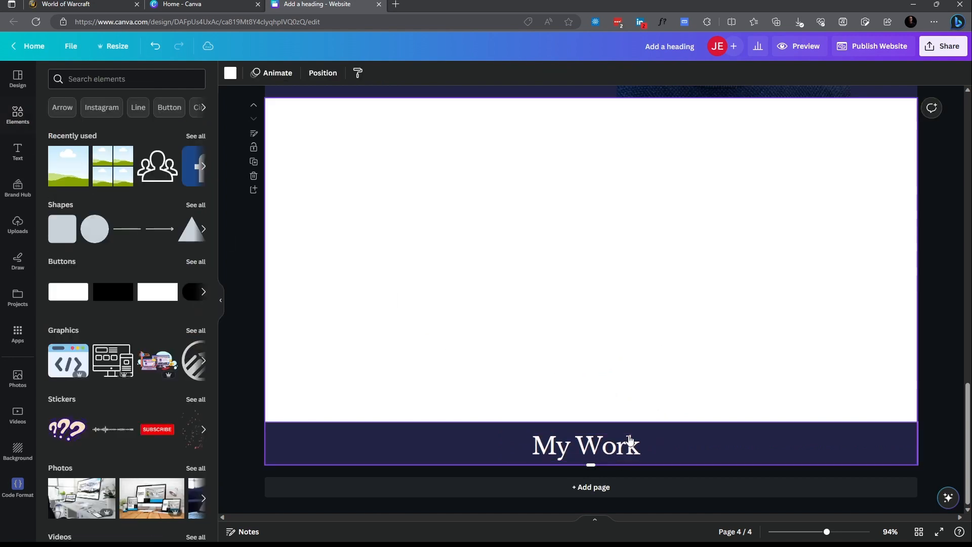
Centre-align the footer text in a wider text box and position it in the middle of the navy strip
{"action": "left_click_drag", "start_coordinate": [620, 441], "coordinate": [834, 444]}
{"action": "left_click_drag", "start_coordinate": [785, 446], "coordinate": [593, 445]}
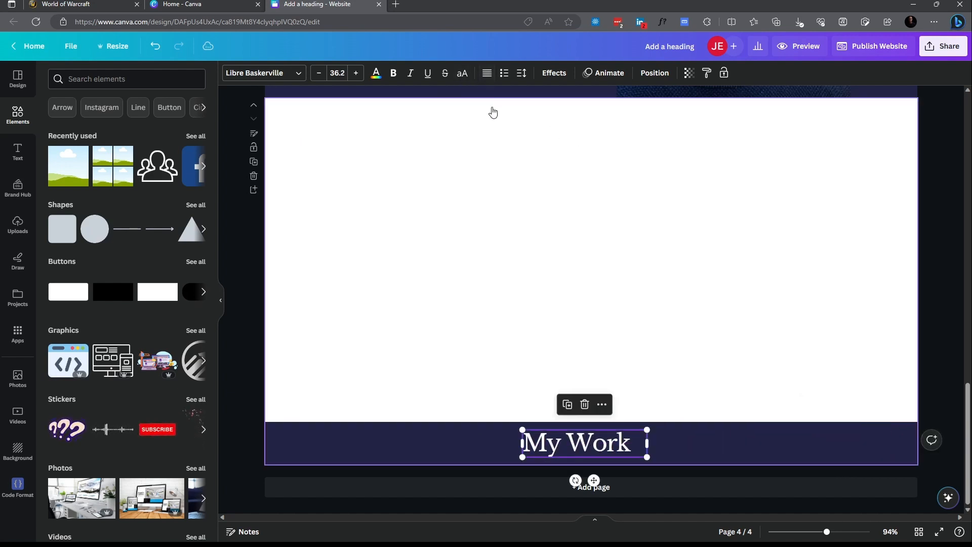
{"action": "left_click", "coordinate": [491, 74]}
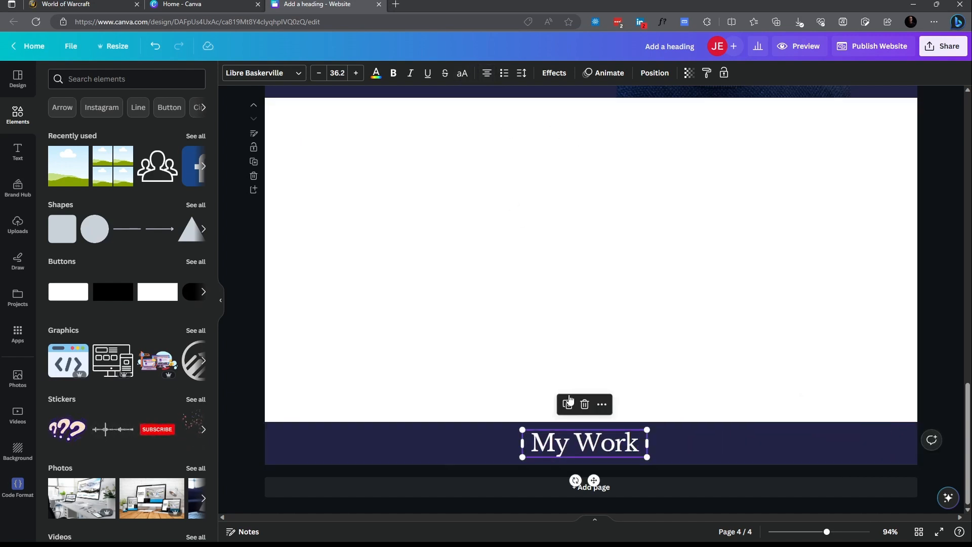
{"action": "left_click_drag", "start_coordinate": [647, 443], "coordinate": [756, 443]}
{"action": "left_click_drag", "start_coordinate": [651, 436], "coordinate": [603, 436]}
Replace the footer text with "Lorem ipsum" and shrink it to about size 24, centred in the strip
{"action": "double_click", "coordinate": [589, 437]}
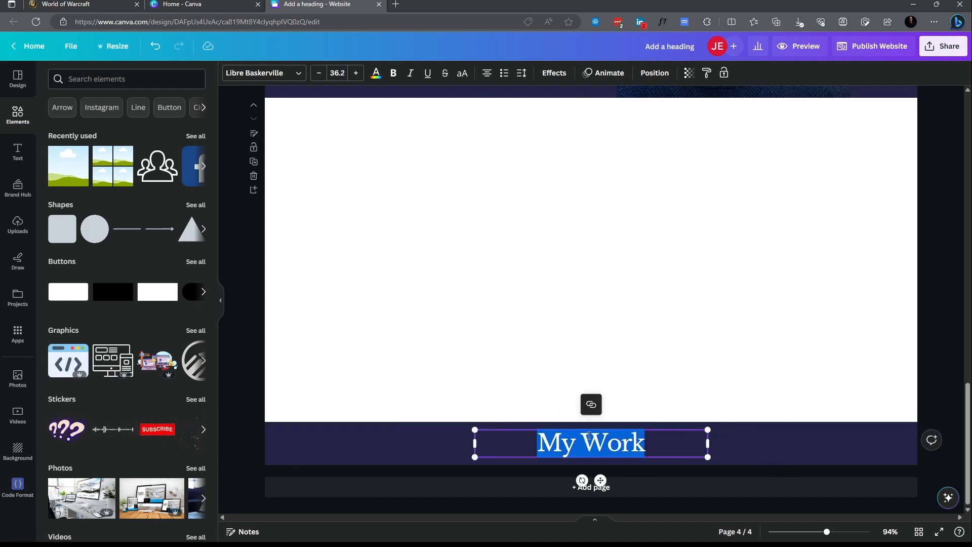
{"action": "type", "text": "Lorem ipsum"}
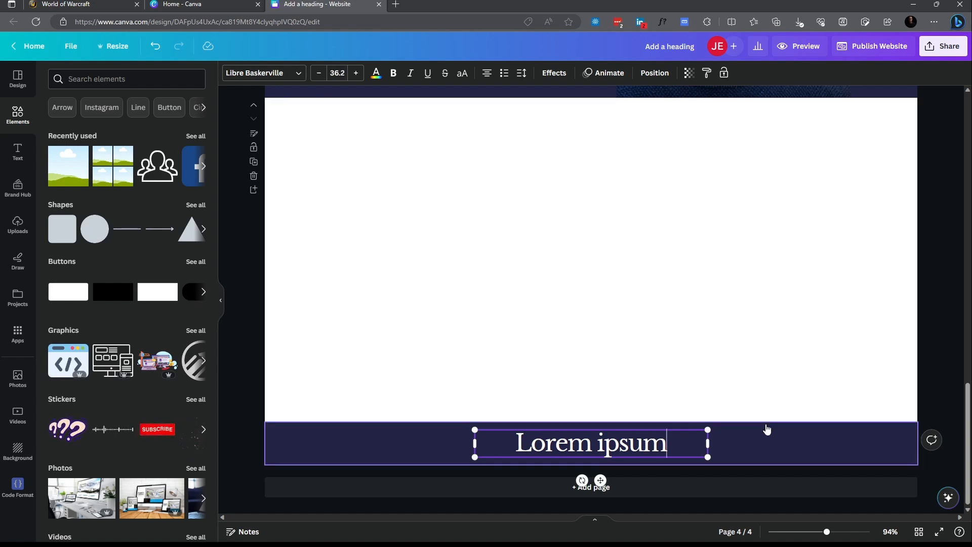
{"action": "key", "text": "Escape"}
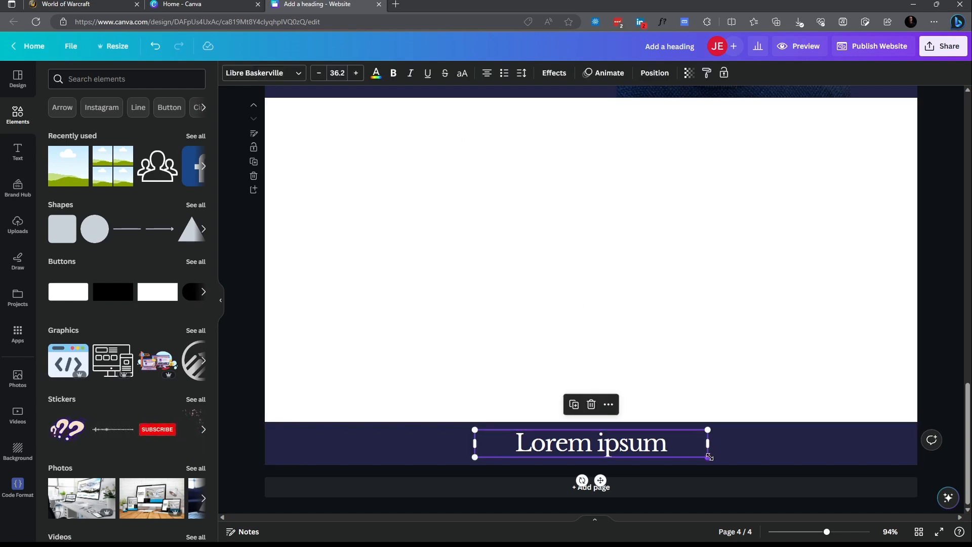
{"action": "left_click_drag", "start_coordinate": [708, 456], "coordinate": [629, 451]}
{"action": "left_click_drag", "start_coordinate": [579, 435], "coordinate": [618, 441]}
Check the font of the About paragraph and apply the same Inter font to the footer text
{"action": "scroll", "coordinate": [608, 319], "scroll_direction": "up", "scroll_amount": 10}
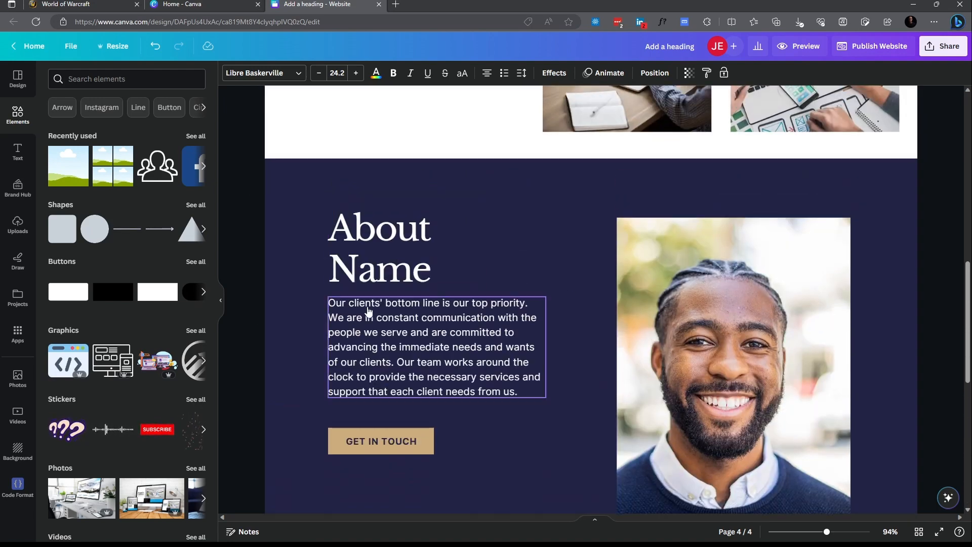
{"action": "left_click", "coordinate": [367, 306]}
{"action": "scroll", "coordinate": [372, 292], "scroll_direction": "down", "scroll_amount": 4}
{"action": "scroll", "coordinate": [376, 248], "scroll_direction": "up", "scroll_amount": 2}
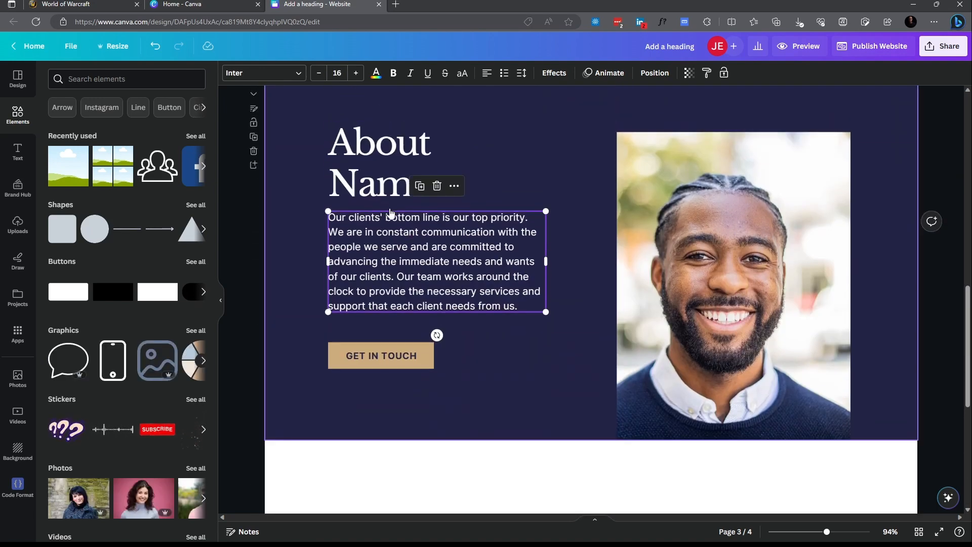
{"action": "scroll", "coordinate": [389, 213], "scroll_direction": "down", "scroll_amount": 5}
{"action": "left_click", "coordinate": [568, 441]}
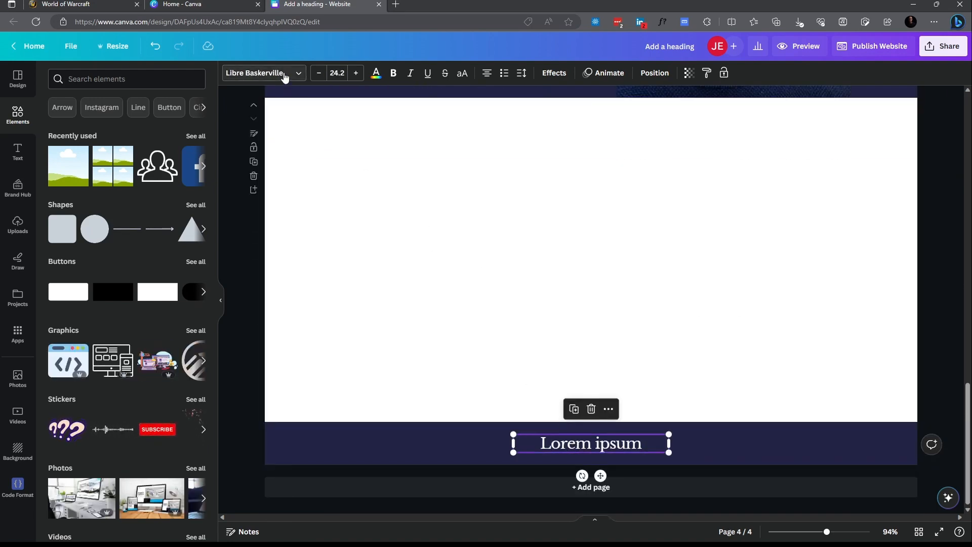
{"action": "left_click", "coordinate": [278, 74]}
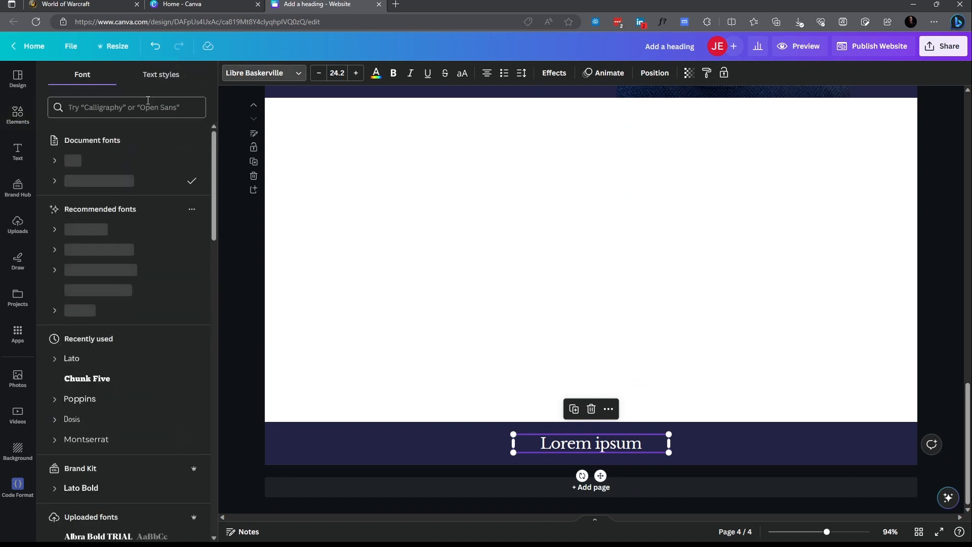
{"action": "left_click", "coordinate": [141, 160]}
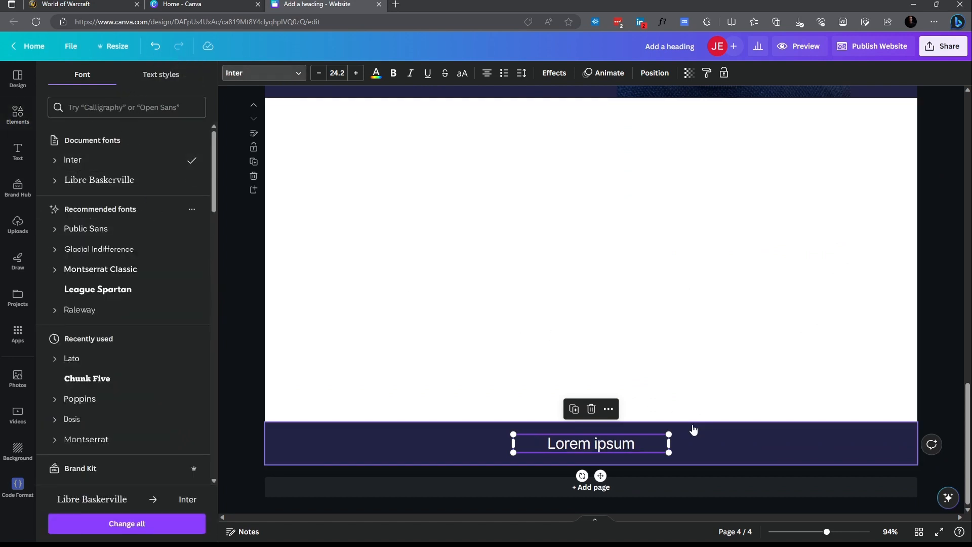
Reduce the "Lorem ipsum" footer text slightly and recentre it in the navy strip
{"action": "left_click", "coordinate": [657, 456]}
{"action": "left_click_drag", "start_coordinate": [615, 443], "coordinate": [676, 451]}
{"action": "left_click_drag", "start_coordinate": [643, 445], "coordinate": [627, 445]}
{"action": "left_click", "coordinate": [753, 345]}
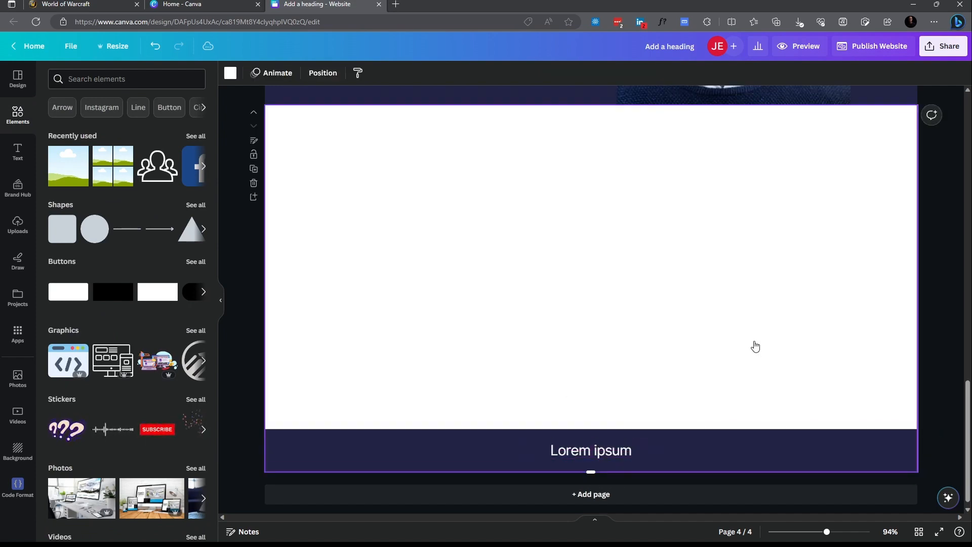
Copy the "My Work" heading from the photo section and place the copy near the top of the white fourth page
{"action": "scroll", "coordinate": [668, 314], "scroll_direction": "up", "scroll_amount": 5}
{"action": "scroll", "coordinate": [532, 235], "scroll_direction": "down", "scroll_amount": 5}
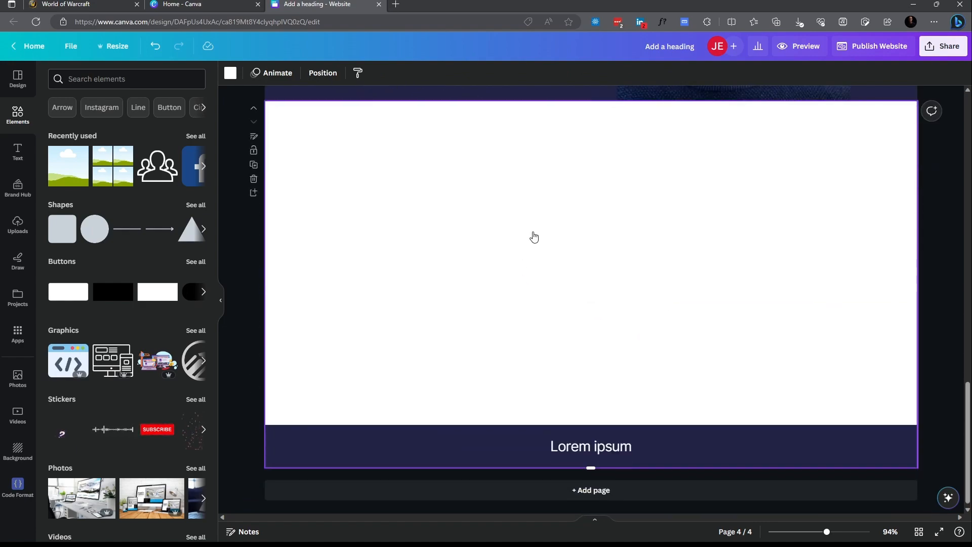
{"action": "scroll", "coordinate": [531, 234], "scroll_direction": "up", "scroll_amount": 8}
{"action": "left_click", "coordinate": [392, 271]}
{"action": "scroll", "coordinate": [393, 271], "scroll_direction": "up", "scroll_amount": 5}
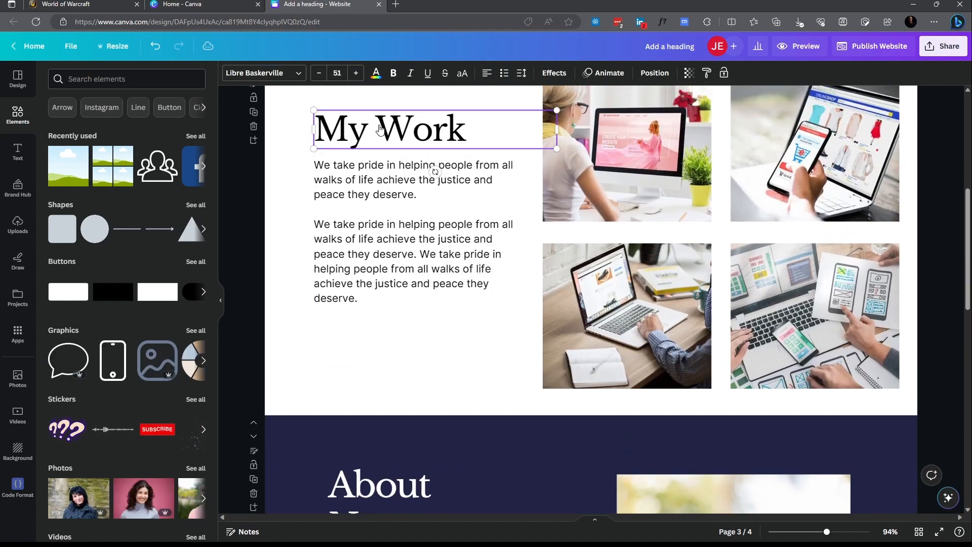
{"action": "left_click", "coordinate": [378, 129]}
{"action": "scroll", "coordinate": [486, 290], "scroll_direction": "down", "scroll_amount": 10}
{"action": "left_click", "coordinate": [507, 312]}
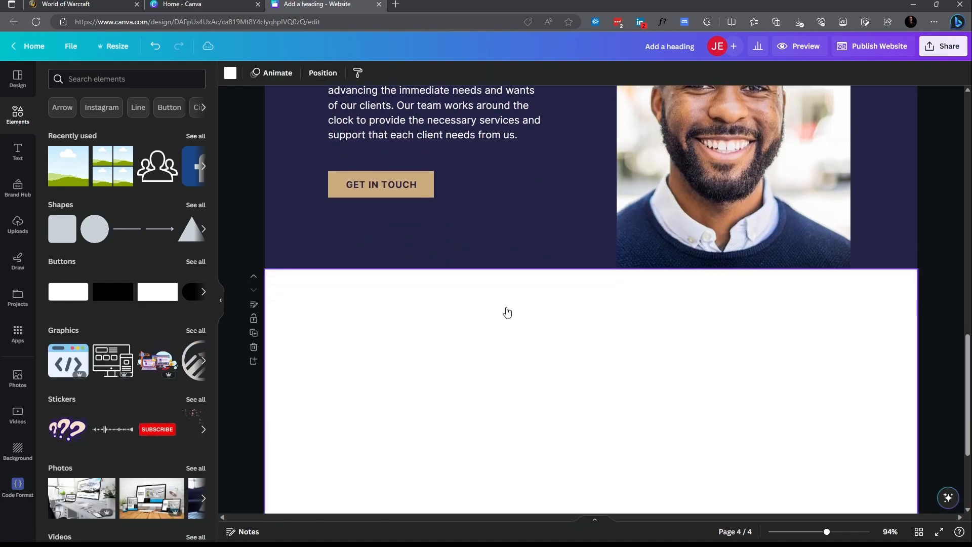
{"action": "type", "text": "My Work"}
{"action": "left_click_drag", "start_coordinate": [390, 360], "coordinate": [487, 339]}
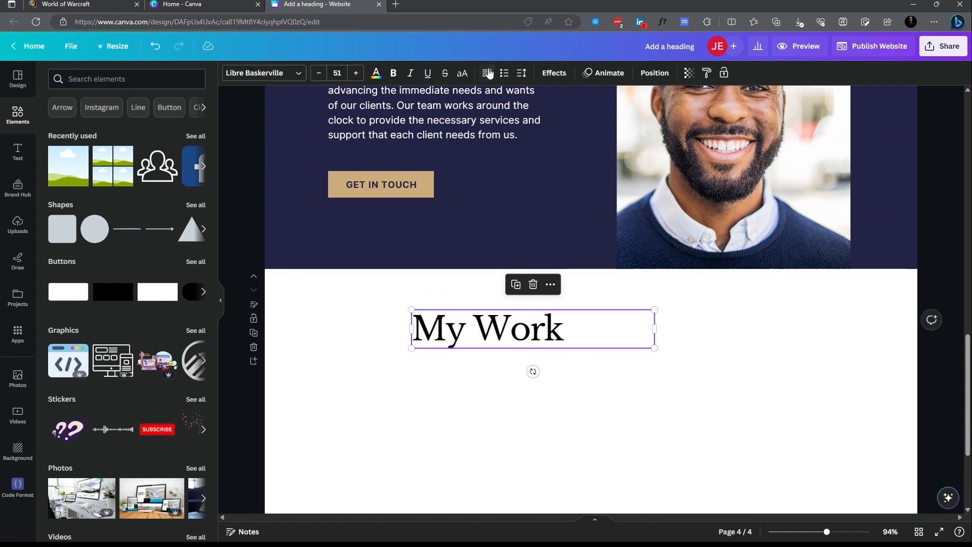
Centre-align the copied heading, centre it at the top of the white page and change its text to "Testimonials"
{"action": "left_click", "coordinate": [486, 72]}
{"action": "left_click_drag", "start_coordinate": [550, 341], "coordinate": [608, 318]}
{"action": "double_click", "coordinate": [608, 317]}
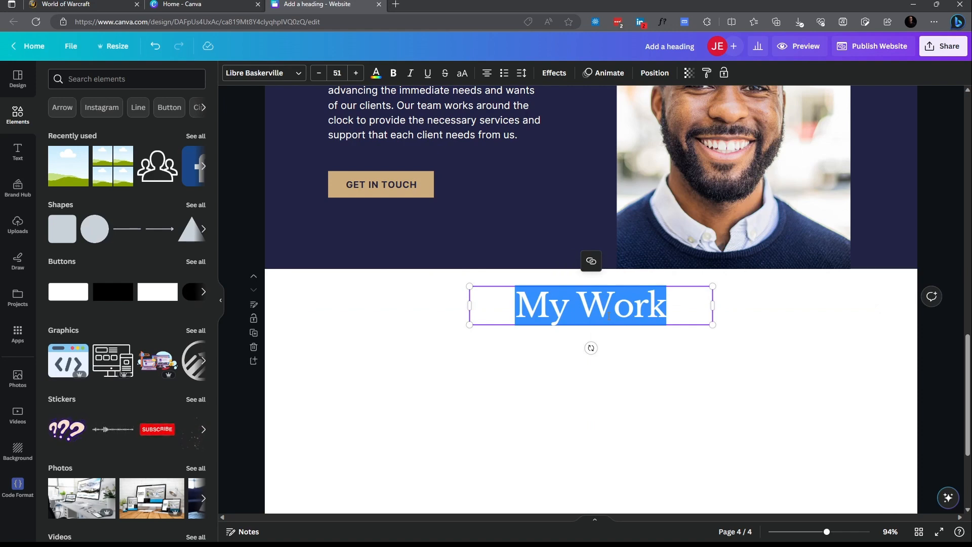
{"action": "type", "text": "Tes"}
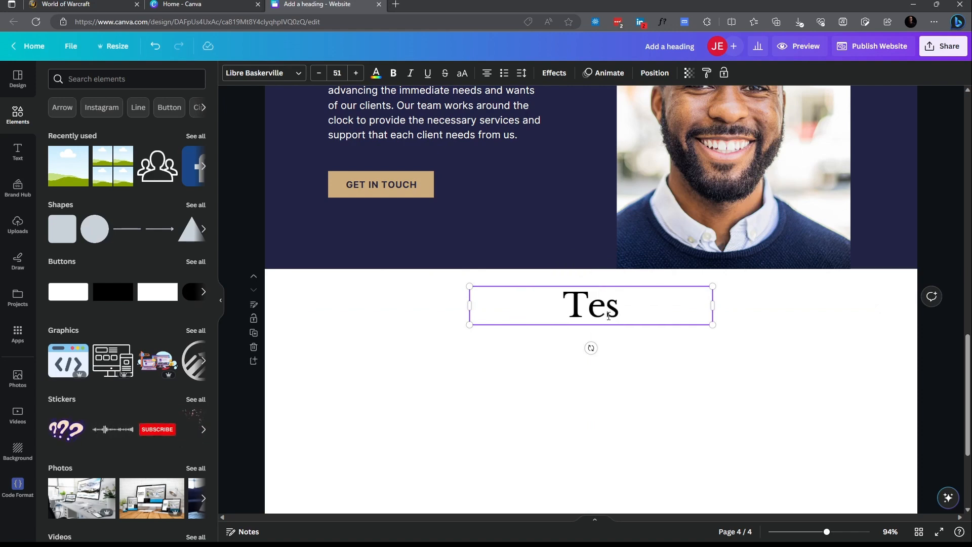
{"action": "type", "text": "timonials"}
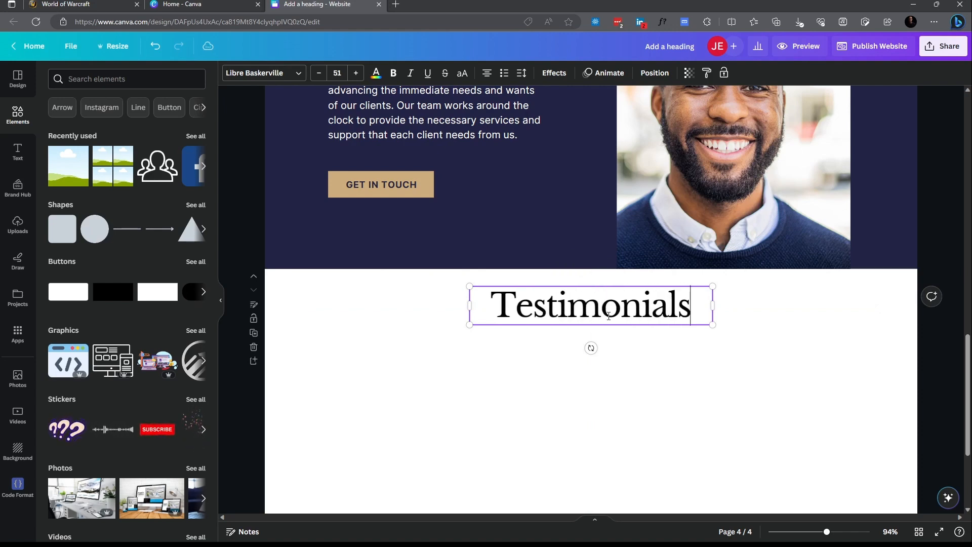
{"action": "left_click_drag", "start_coordinate": [608, 304], "coordinate": [608, 303]}
Shrink the "Testimonials" heading to about size 46.3, keeping it centred near the top of the page
{"action": "scroll", "coordinate": [636, 365], "scroll_direction": "down", "scroll_amount": 3}
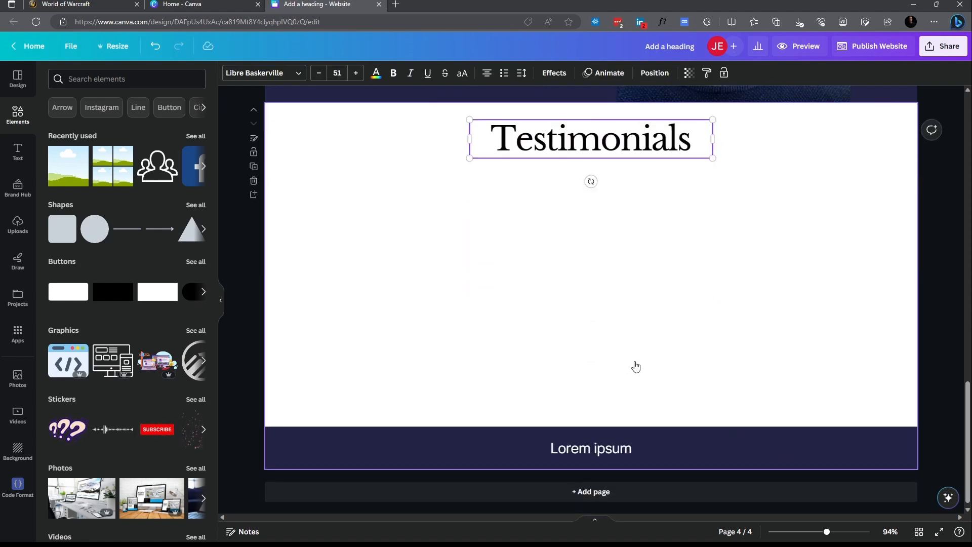
{"action": "left_click", "coordinate": [636, 365]}
{"action": "scroll", "coordinate": [460, 224], "scroll_direction": "up", "scroll_amount": 3}
{"action": "left_click", "coordinate": [664, 311]}
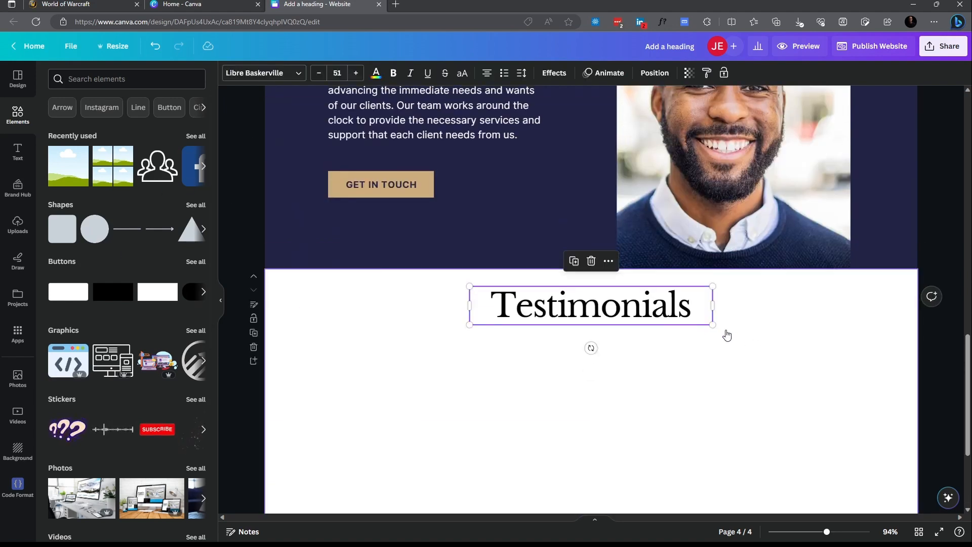
{"action": "scroll", "coordinate": [458, 330], "scroll_direction": "down", "scroll_amount": 3}
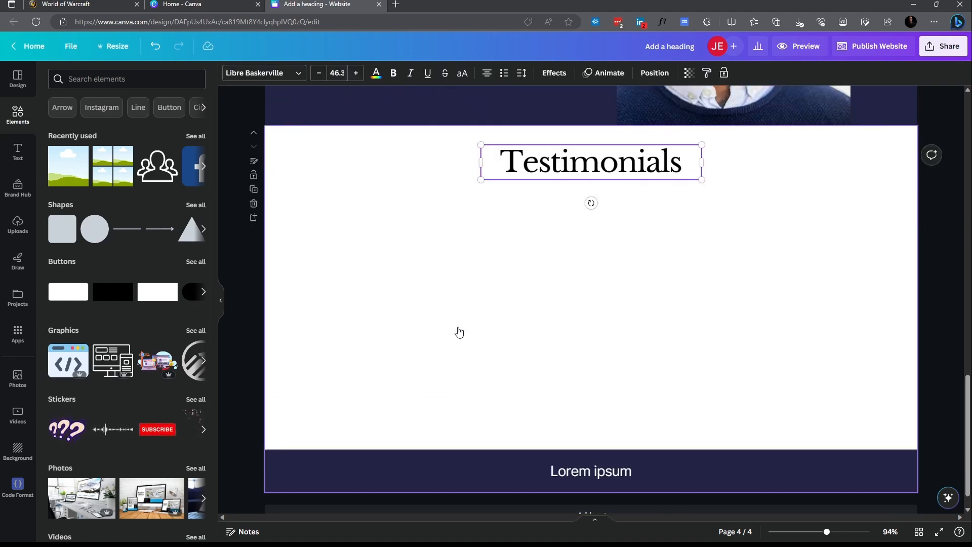
{"action": "left_click", "coordinate": [382, 252]}
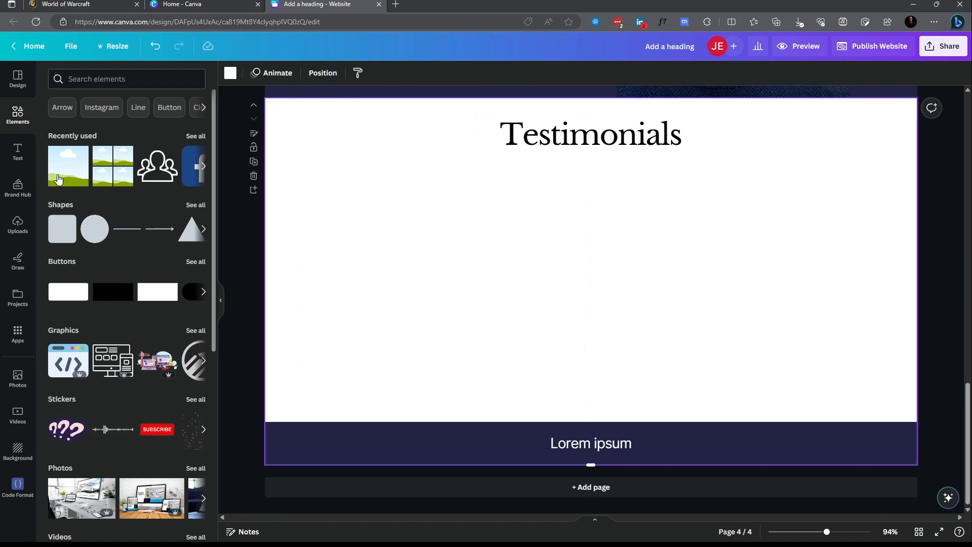
{"action": "left_click", "coordinate": [91, 237]}
{"action": "left_click_drag", "start_coordinate": [570, 312], "coordinate": [453, 288]}
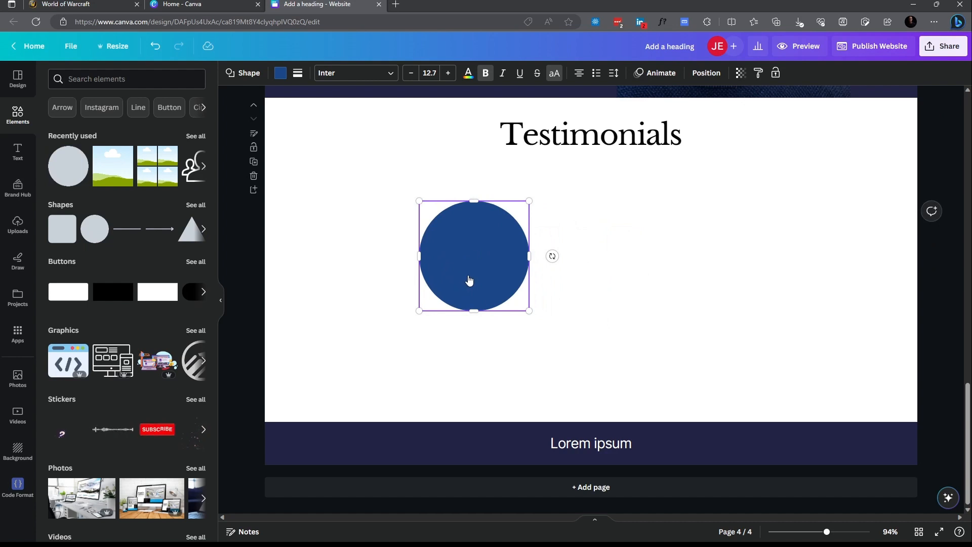
{"action": "left_click", "coordinate": [538, 296]}
{"action": "left_click", "coordinate": [464, 253]}
{"action": "key", "text": "Delete"}
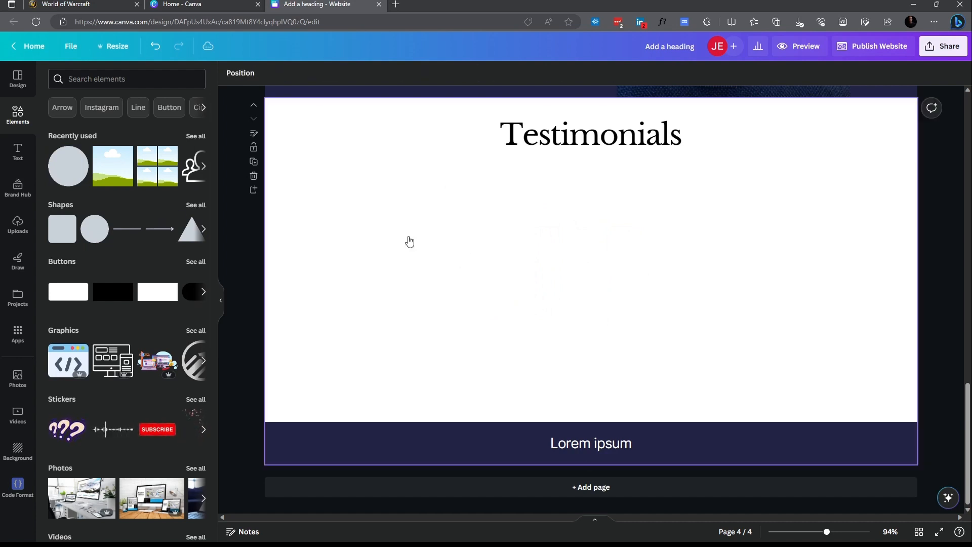
Add a landscape photo frame to the page and reduce it to a nearly square box below the "Testimonials" heading
{"action": "left_click", "coordinate": [119, 164]}
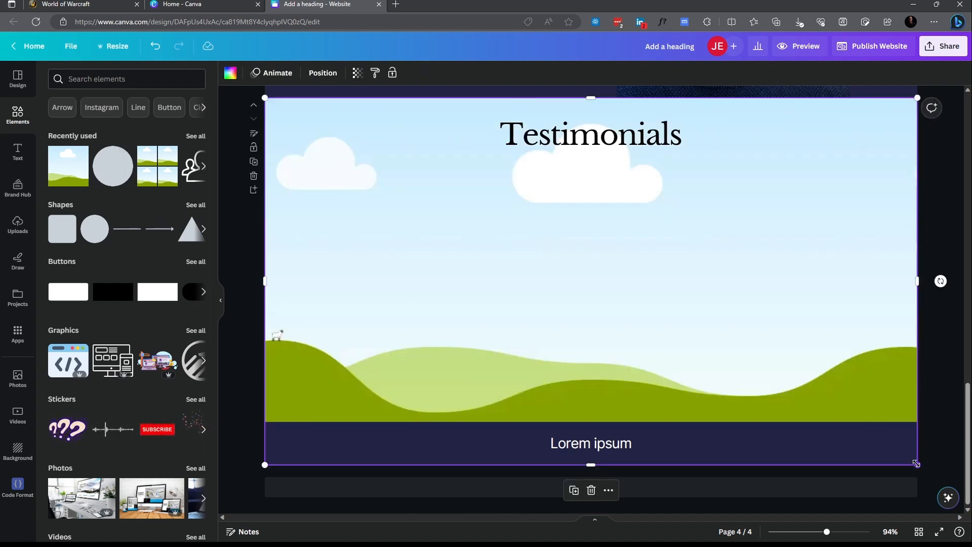
{"action": "left_click_drag", "start_coordinate": [916, 463], "coordinate": [397, 284]}
{"action": "left_click_drag", "start_coordinate": [370, 227], "coordinate": [459, 263]}
{"action": "left_click_drag", "start_coordinate": [486, 231], "coordinate": [530, 228]}
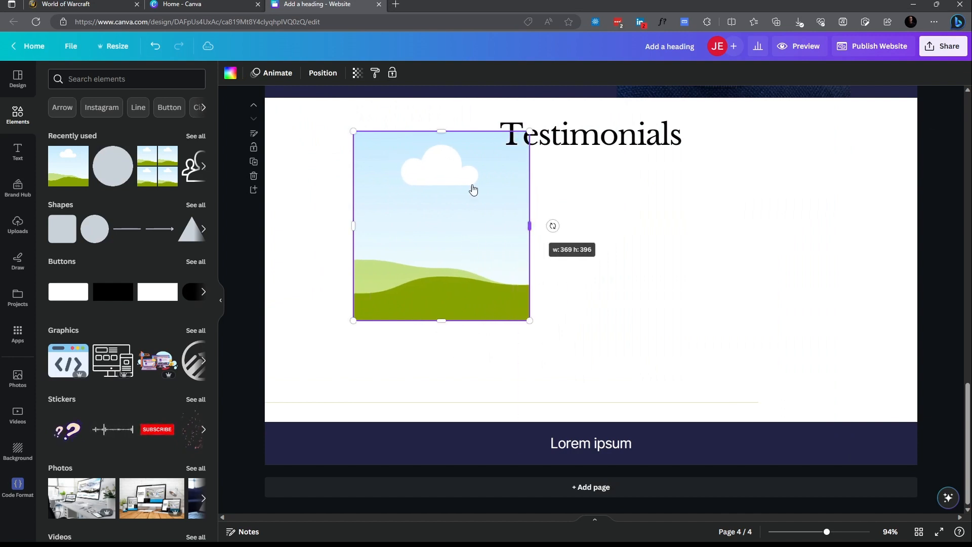
{"action": "left_click_drag", "start_coordinate": [445, 132], "coordinate": [445, 178]}
{"action": "left_click_drag", "start_coordinate": [527, 261], "coordinate": [516, 261]}
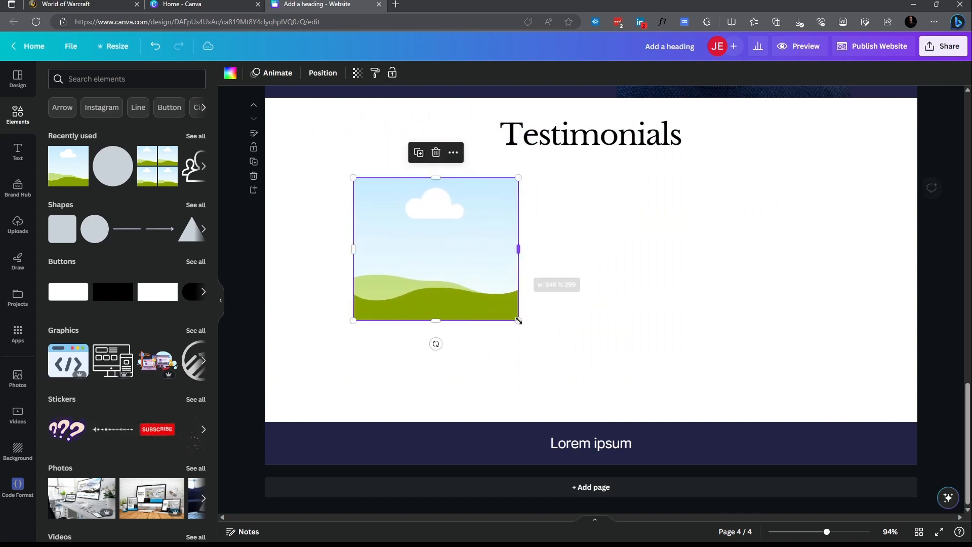
Scale the photo frame down further, place it left of centre below the heading and make it slightly taller
{"action": "left_click_drag", "start_coordinate": [516, 320], "coordinate": [474, 278]}
{"action": "mouse_move", "coordinate": [430, 232]}
{"action": "left_mouse_down"}
{"action": "mouse_move", "coordinate": [401, 217]}
{"action": "mouse_move", "coordinate": [426, 216]}
{"action": "left_mouse_up"}
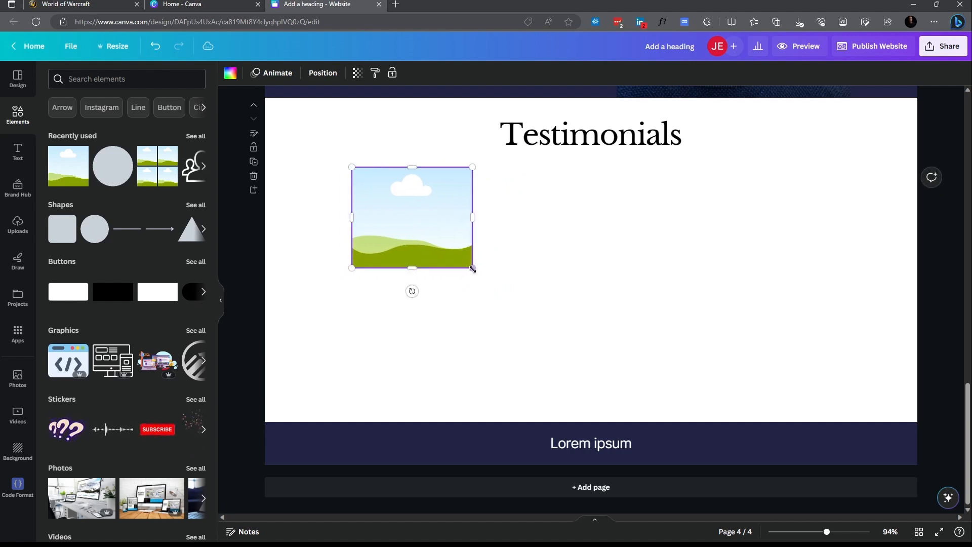
{"action": "left_click_drag", "start_coordinate": [473, 269], "coordinate": [491, 281]}
{"action": "left_click_drag", "start_coordinate": [444, 243], "coordinate": [429, 255]}
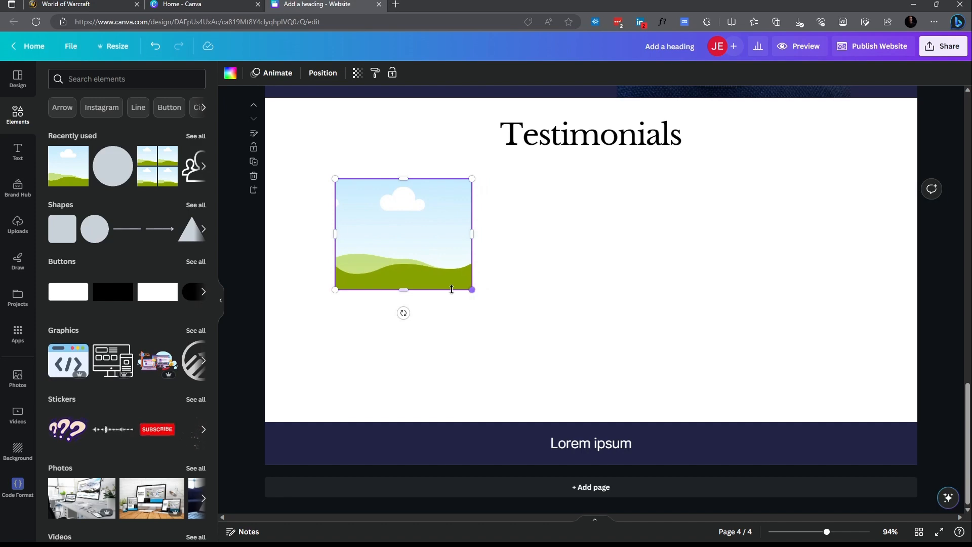
{"action": "left_click_drag", "start_coordinate": [452, 289], "coordinate": [452, 299]}
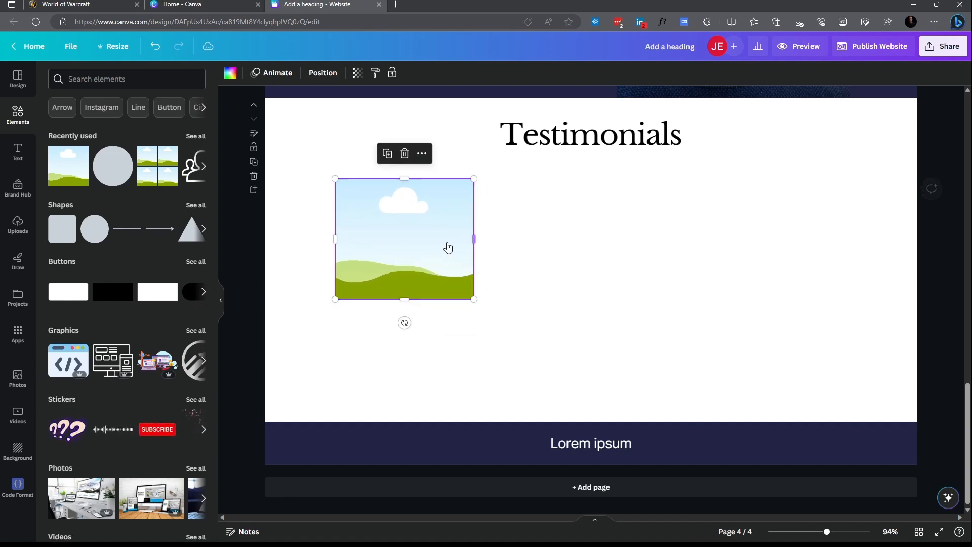
Search the photo library for "client" and browse the pictures for a suitable testimonial portrait
{"action": "left_click", "coordinate": [16, 369]}
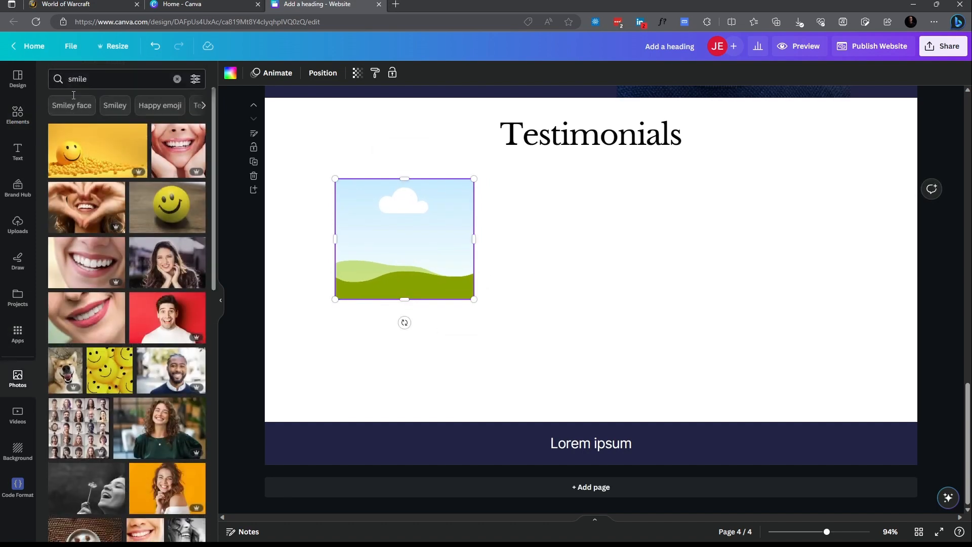
{"action": "left_click", "coordinate": [100, 81]}
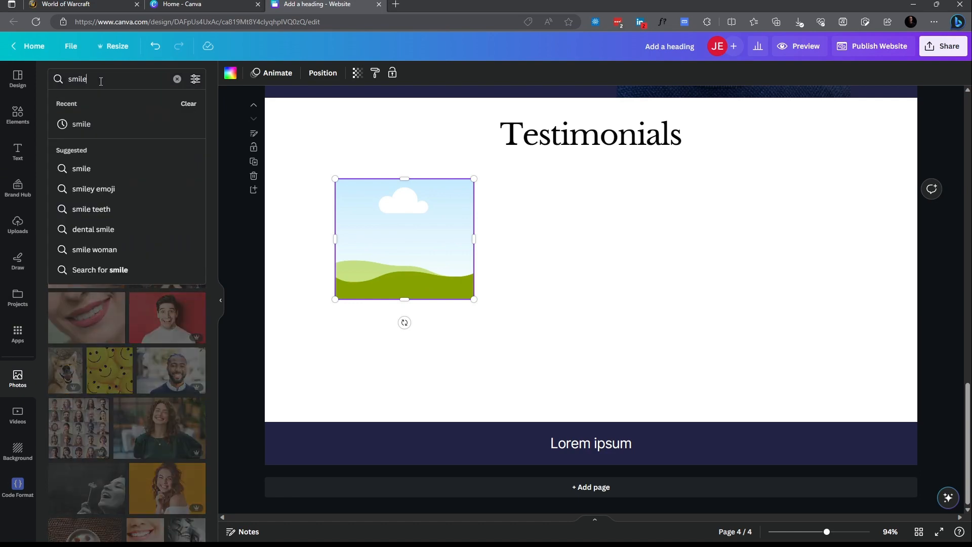
{"action": "key", "text": "BackSpace"}
{"action": "type", "text": "client"}
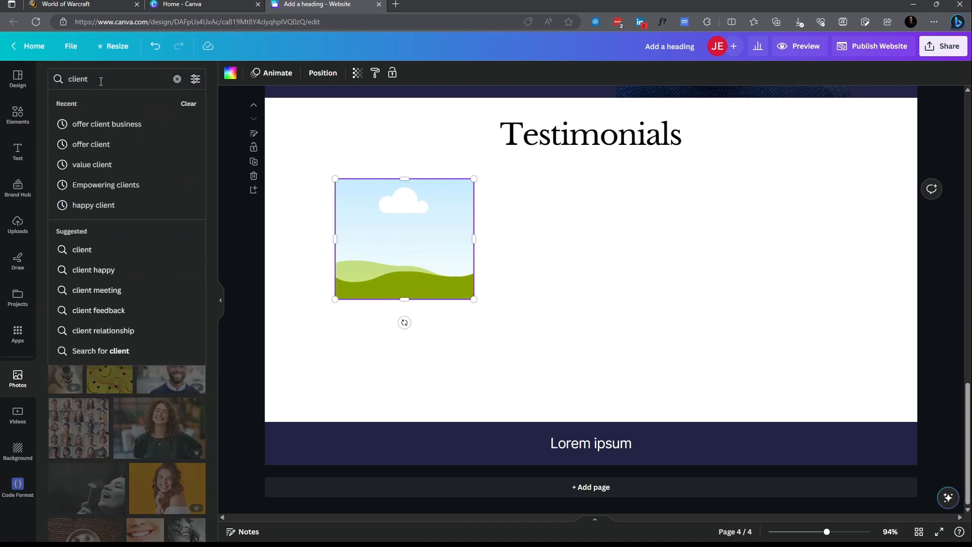
{"action": "key", "text": "Return"}
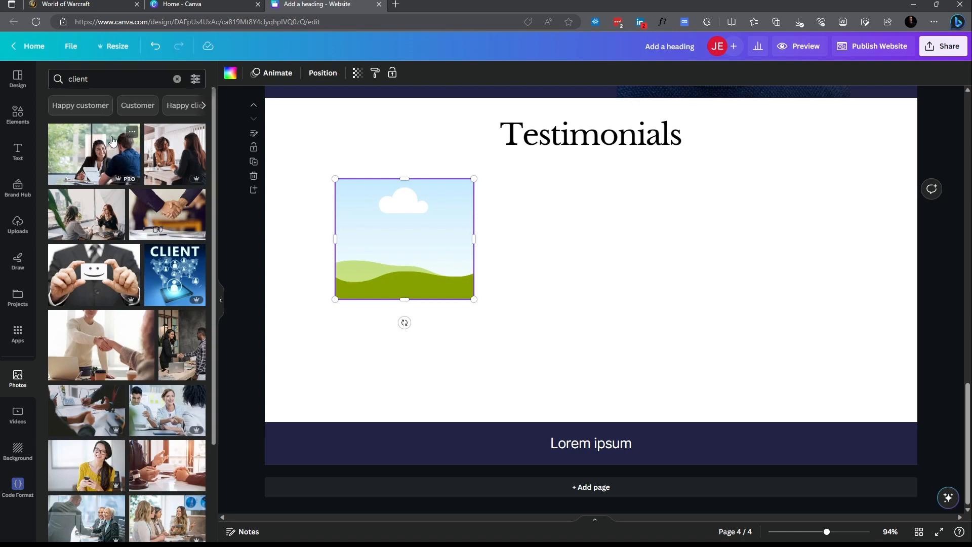
{"action": "scroll", "coordinate": [132, 175], "scroll_direction": "down", "scroll_amount": 5}
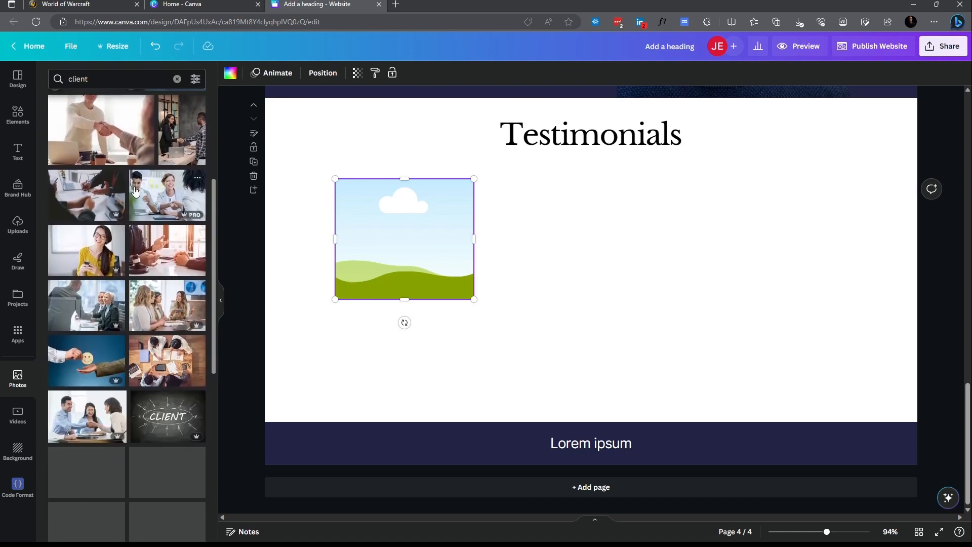
Search the photos for "Happy client" and fill the frame with the smiling woman in a grey sweater
{"action": "left_click", "coordinate": [68, 78]}
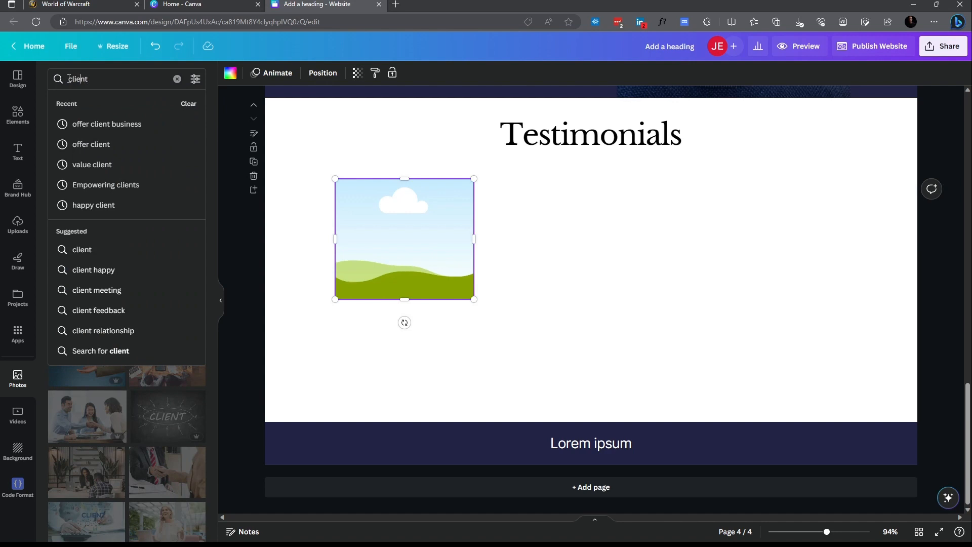
{"action": "type", "text": "Happy"}
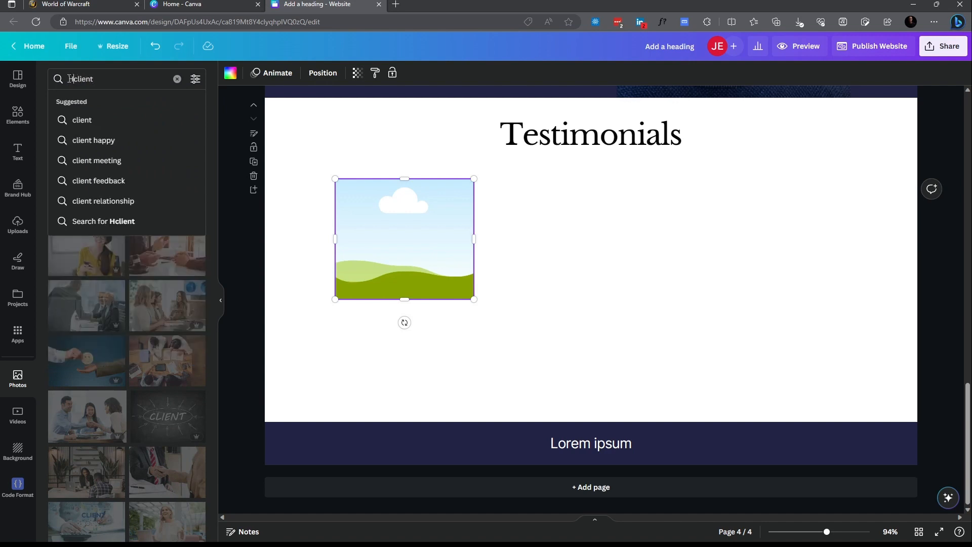
{"action": "key", "text": "Return"}
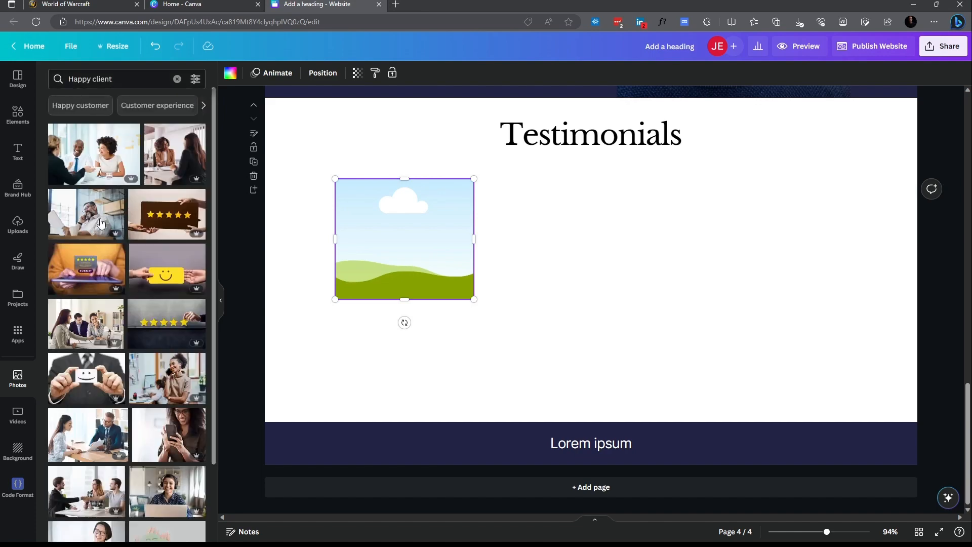
{"action": "scroll", "coordinate": [118, 310], "scroll_direction": "down", "scroll_amount": 3}
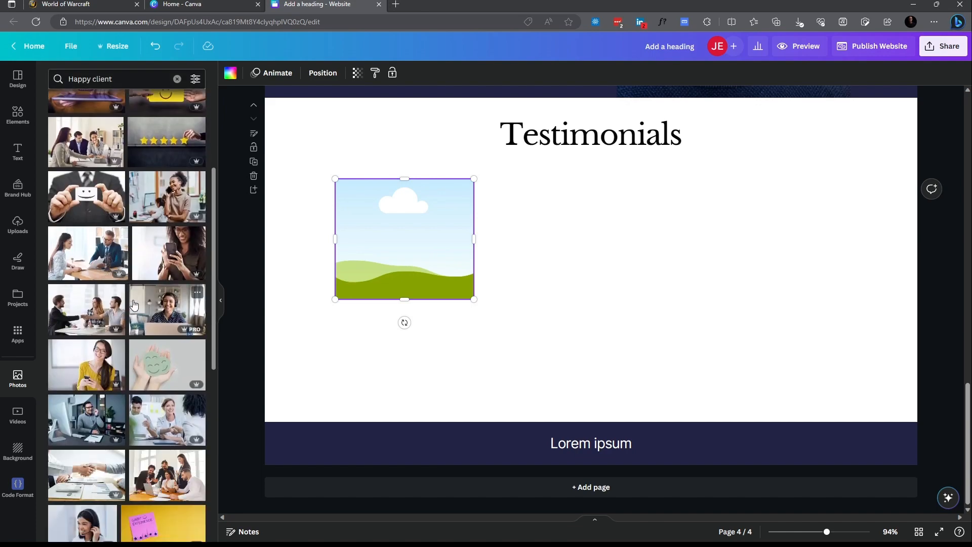
{"action": "scroll", "coordinate": [134, 303], "scroll_direction": "down", "scroll_amount": 6}
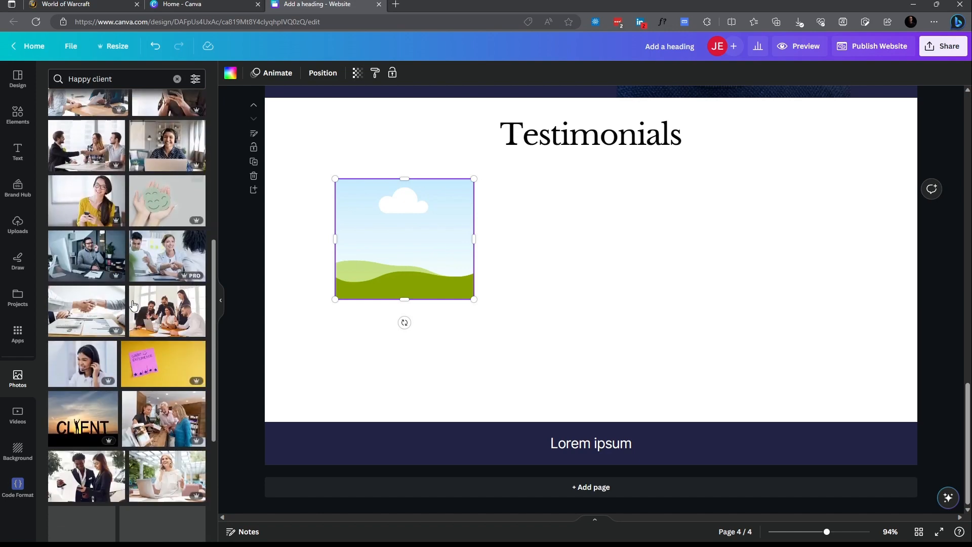
{"action": "scroll", "coordinate": [142, 343], "scroll_direction": "down", "scroll_amount": 3}
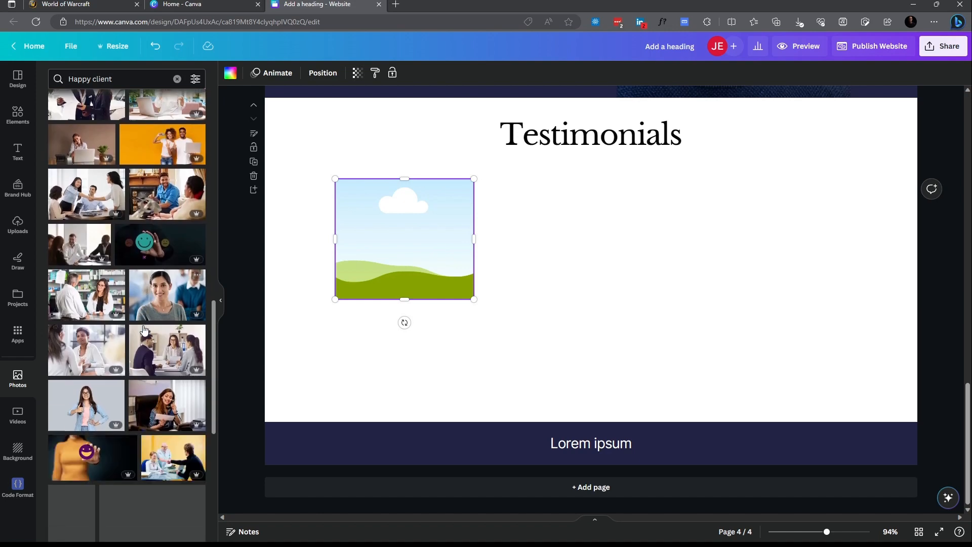
{"action": "left_click_drag", "start_coordinate": [165, 300], "coordinate": [377, 232]}
{"action": "double_click", "coordinate": [407, 234]}
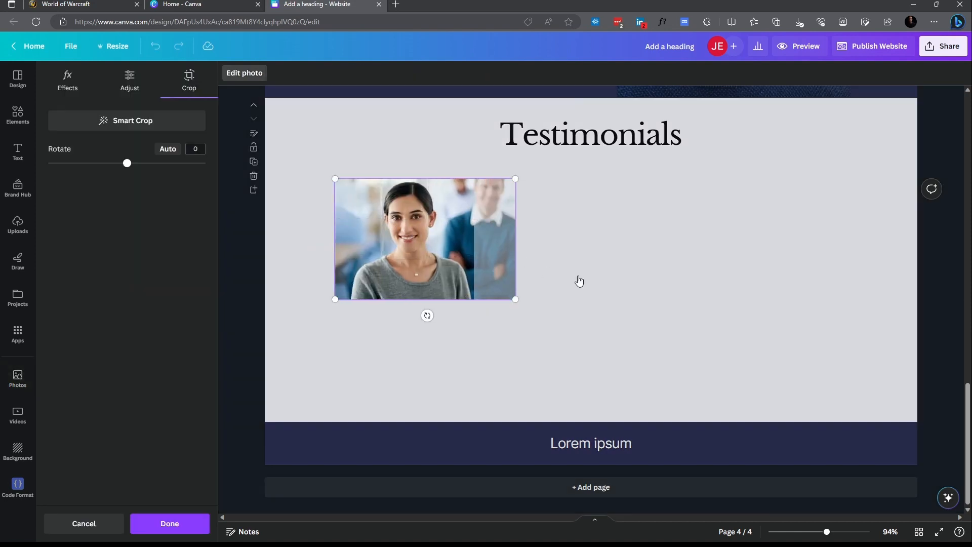
{"action": "left_click", "coordinate": [580, 281]}
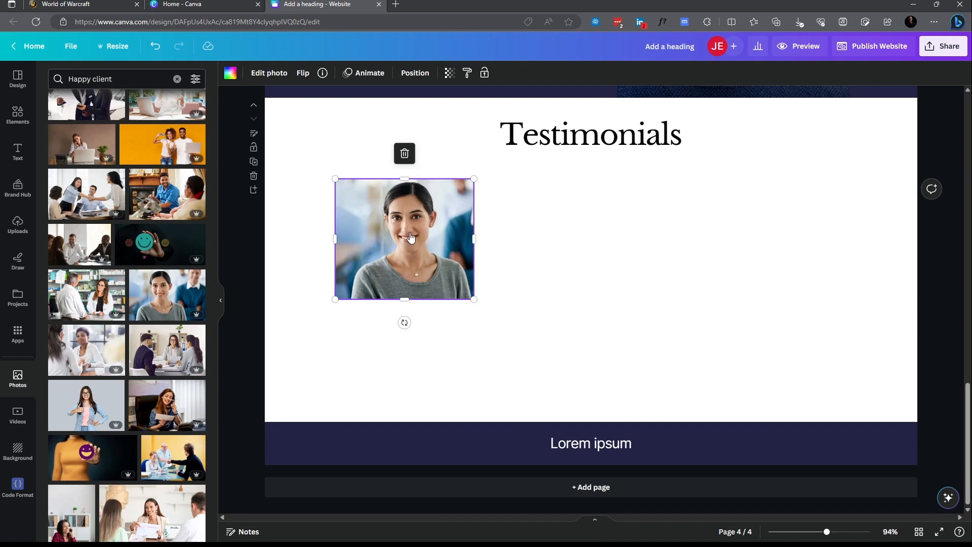
Duplicate the portrait frame directly below the original and nudge both up so that they meet edge to edge
{"action": "left_click_drag", "start_coordinate": [412, 232], "coordinate": [412, 339], "text": "alt"}
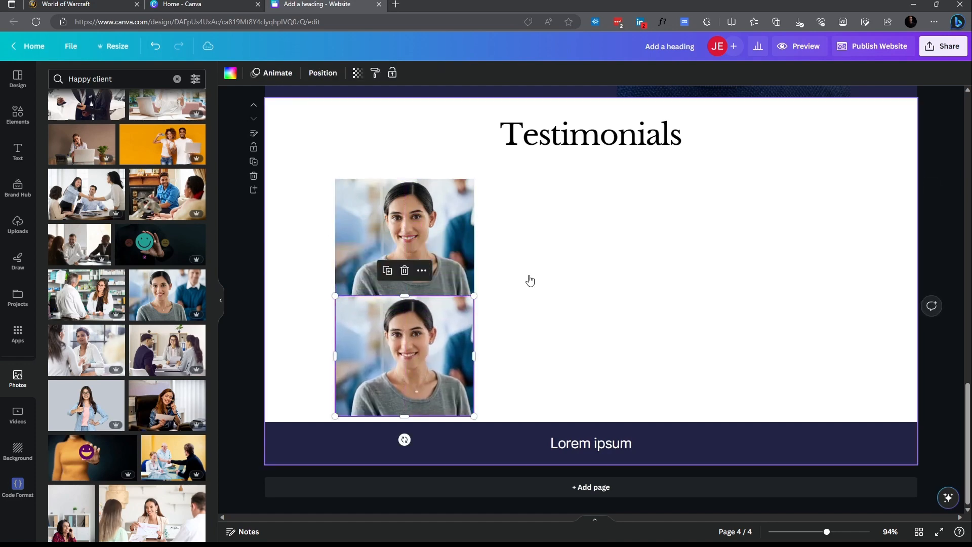
{"action": "left_click_drag", "start_coordinate": [411, 255], "coordinate": [411, 246]}
{"action": "left_click_drag", "start_coordinate": [413, 317], "coordinate": [413, 311]}
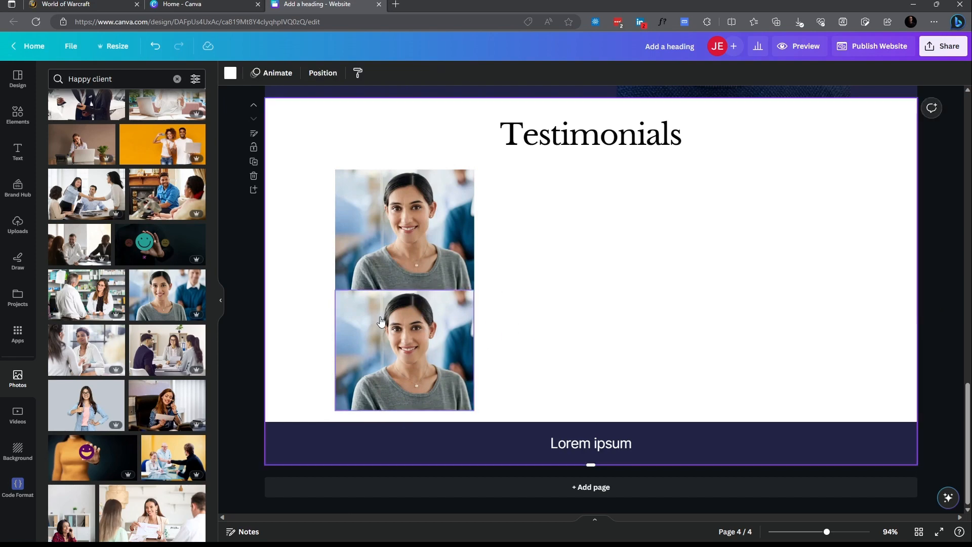
{"action": "left_click_drag", "start_coordinate": [380, 318], "coordinate": [381, 317]}
{"action": "left_click", "coordinate": [534, 313]}
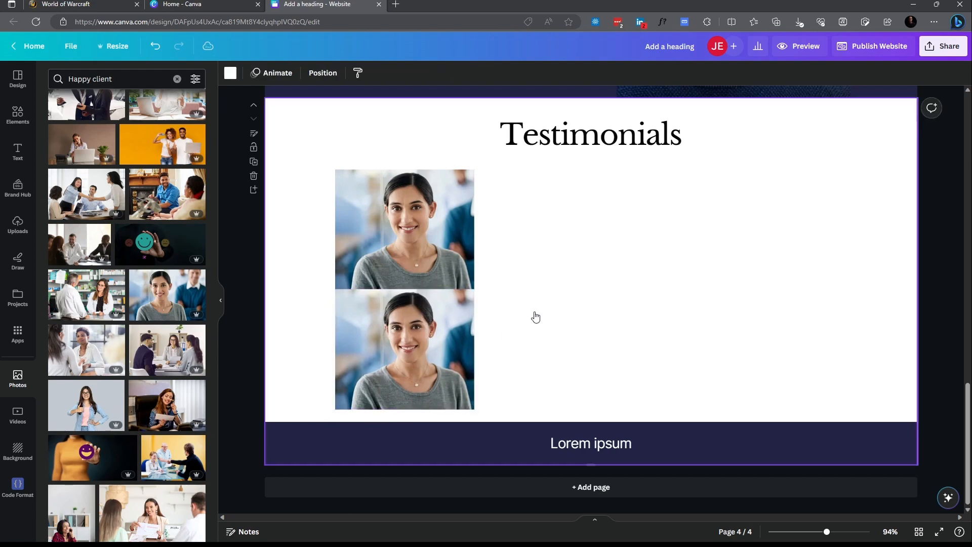
Replace the photo in the lower frame with a solid fill in the document's navy colour #222344
{"action": "left_click", "coordinate": [431, 320]}
{"action": "left_click", "coordinate": [229, 74]}
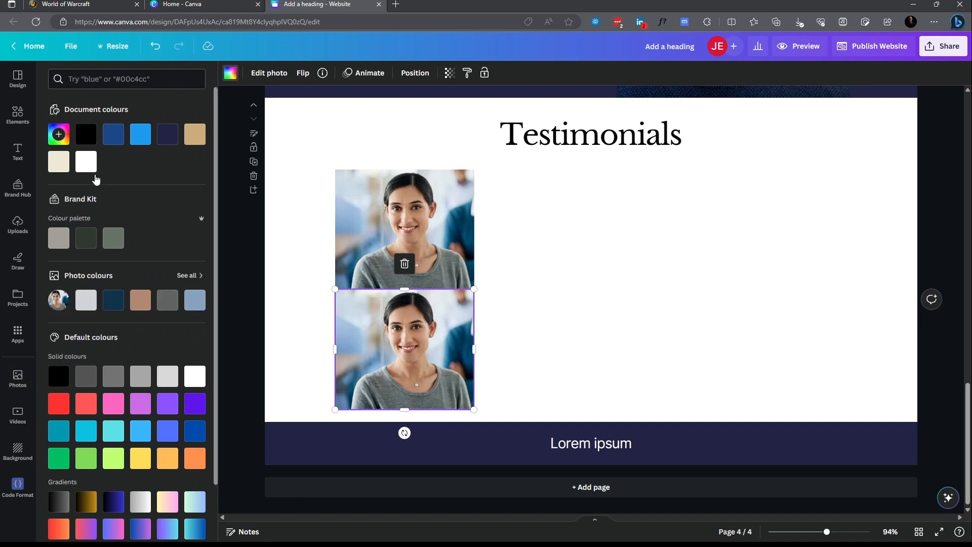
{"action": "left_click", "coordinate": [59, 135]}
{"action": "left_click", "coordinate": [86, 134]}
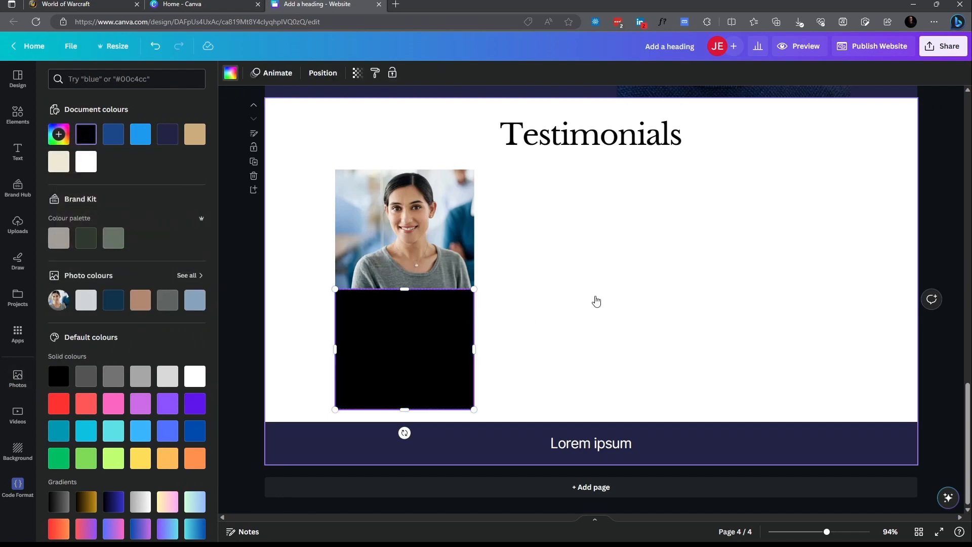
{"action": "left_click", "coordinate": [595, 299]}
{"action": "left_click", "coordinate": [426, 332]}
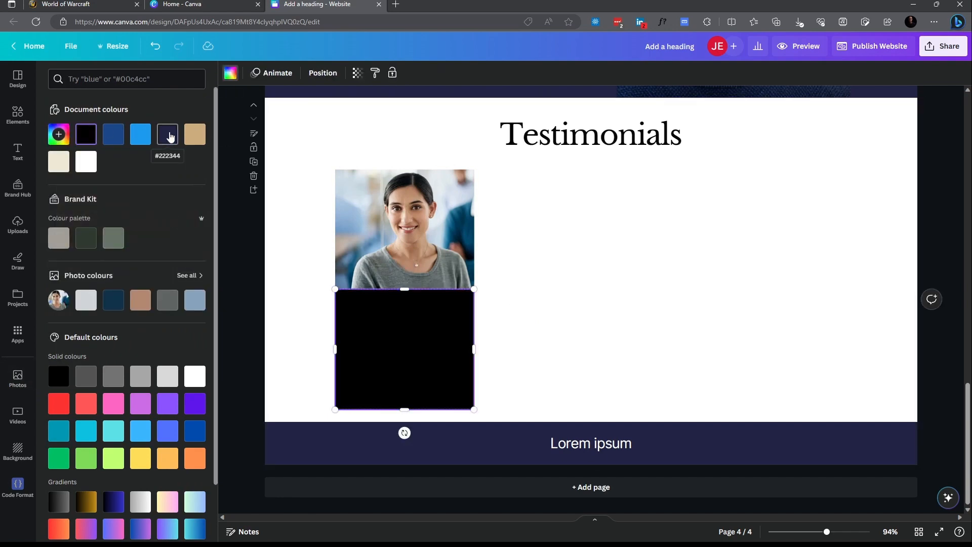
{"action": "left_click", "coordinate": [170, 137]}
{"action": "left_click", "coordinate": [703, 336]}
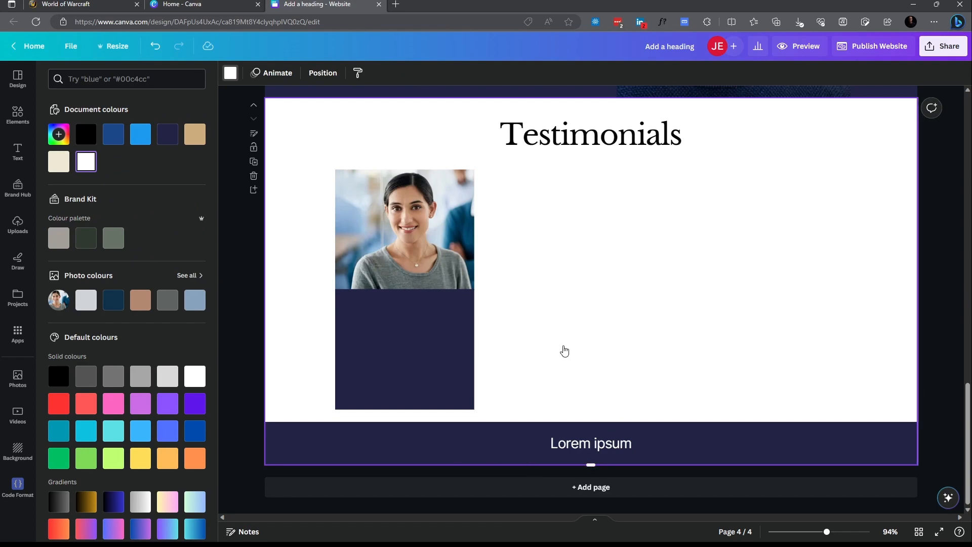
{"action": "scroll", "coordinate": [565, 350], "scroll_direction": "up", "scroll_amount": 5}
{"action": "scroll", "coordinate": [572, 349], "scroll_direction": "down", "scroll_amount": 5}
{"action": "left_click_drag", "start_coordinate": [561, 327], "coordinate": [374, 159]}
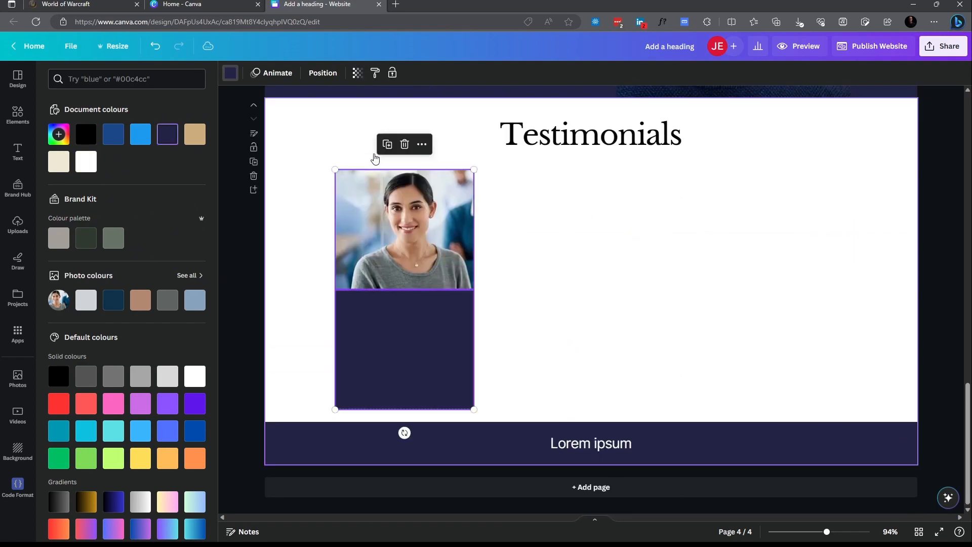
{"action": "left_click", "coordinate": [424, 145]}
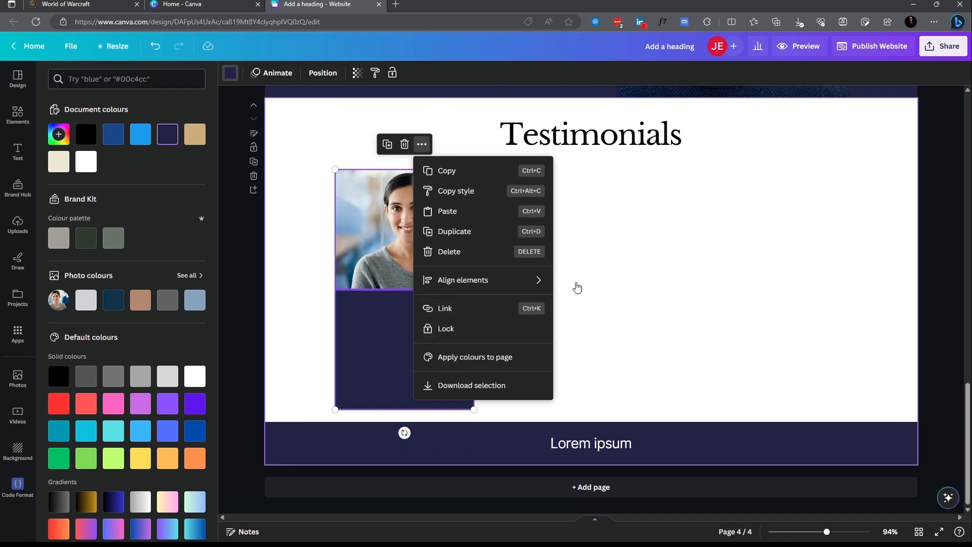
{"action": "left_click", "coordinate": [612, 248]}
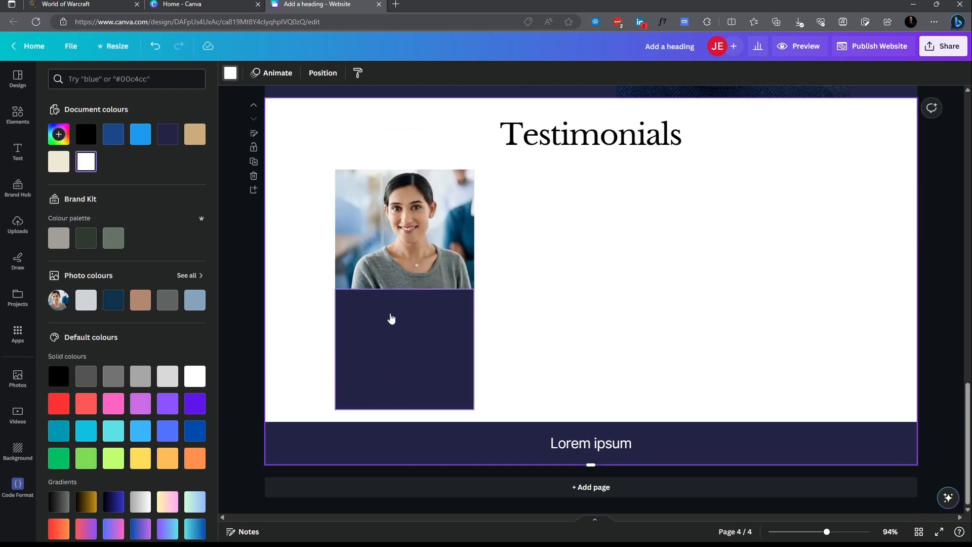
{"action": "left_click", "coordinate": [392, 316]}
{"action": "left_click", "coordinate": [514, 334]}
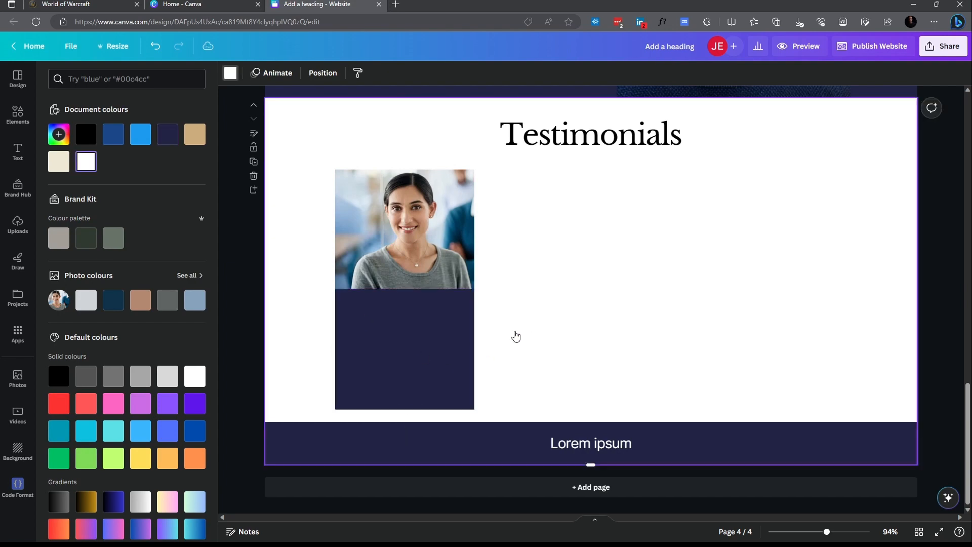
Fully lock the navy frame beneath the portrait in the Testimonials section
{"action": "left_click", "coordinate": [451, 286]}
{"action": "left_click", "coordinate": [426, 321]}
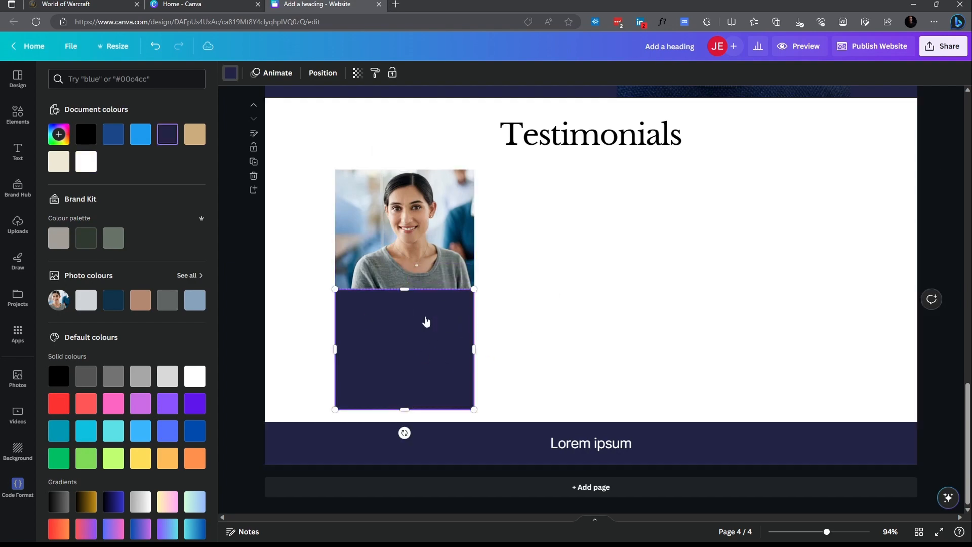
{"action": "right_click", "coordinate": [425, 321]}
{"action": "mouse_move", "coordinate": [543, 506]}
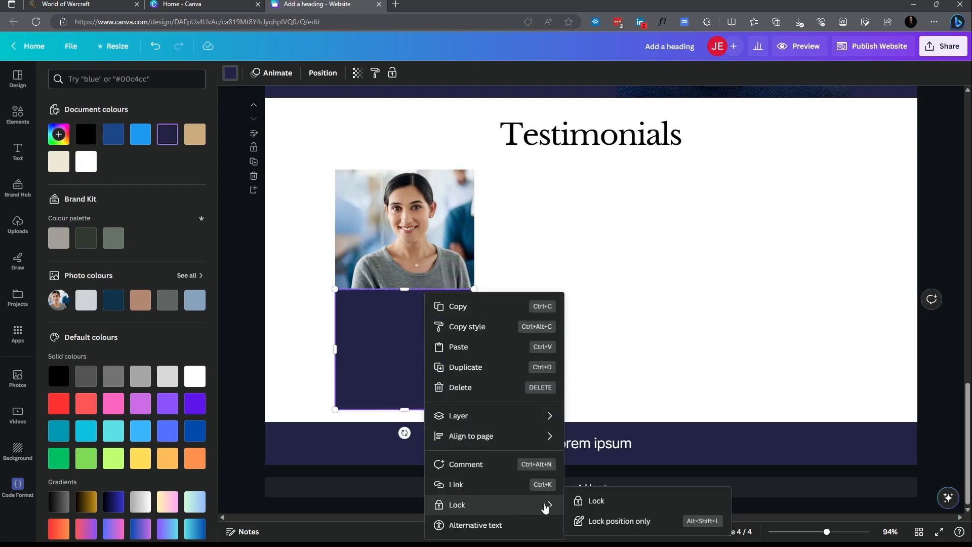
{"action": "left_click", "coordinate": [595, 499]}
Fully lock the portrait photo of the woman in the grey sweater above the navy frame
{"action": "right_click", "coordinate": [424, 234]}
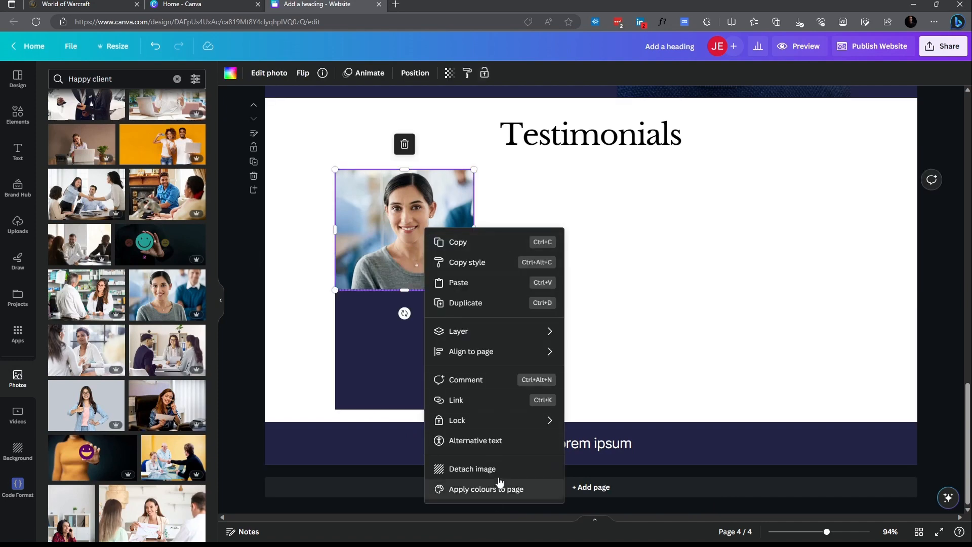
{"action": "mouse_move", "coordinate": [517, 424]}
{"action": "left_click", "coordinate": [583, 423]}
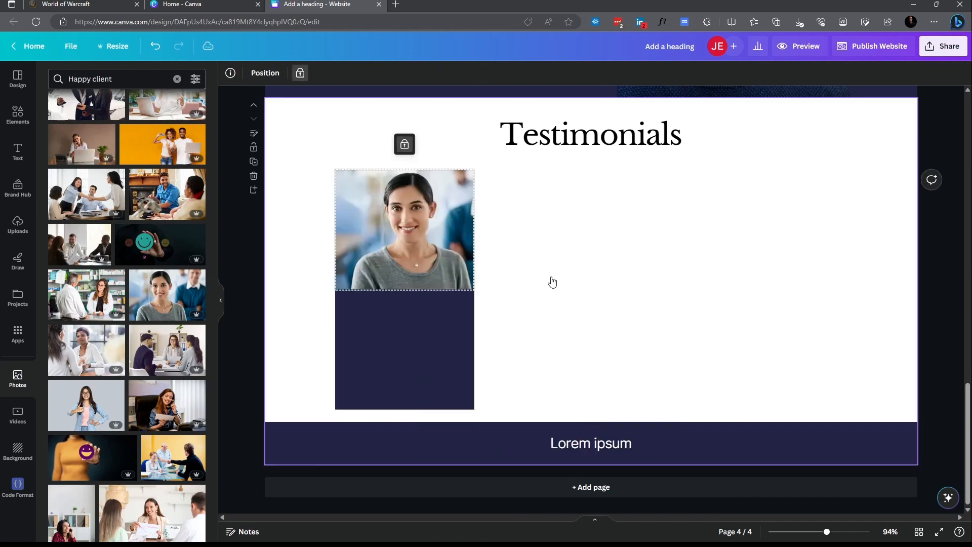
{"action": "left_click", "coordinate": [550, 281]}
{"action": "left_click", "coordinate": [403, 263]}
Copy the About section's paragraph onto the navy frame, scale it down to font size 9.1 and centre it within the card
{"action": "scroll", "coordinate": [430, 235], "scroll_direction": "up", "scroll_amount": 6}
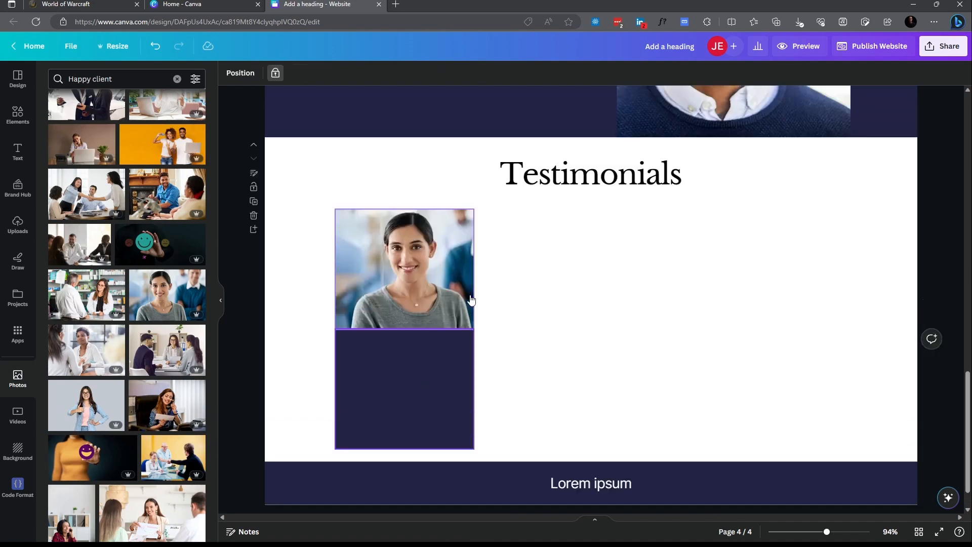
{"action": "left_click_drag", "start_coordinate": [430, 235], "coordinate": [471, 347]}
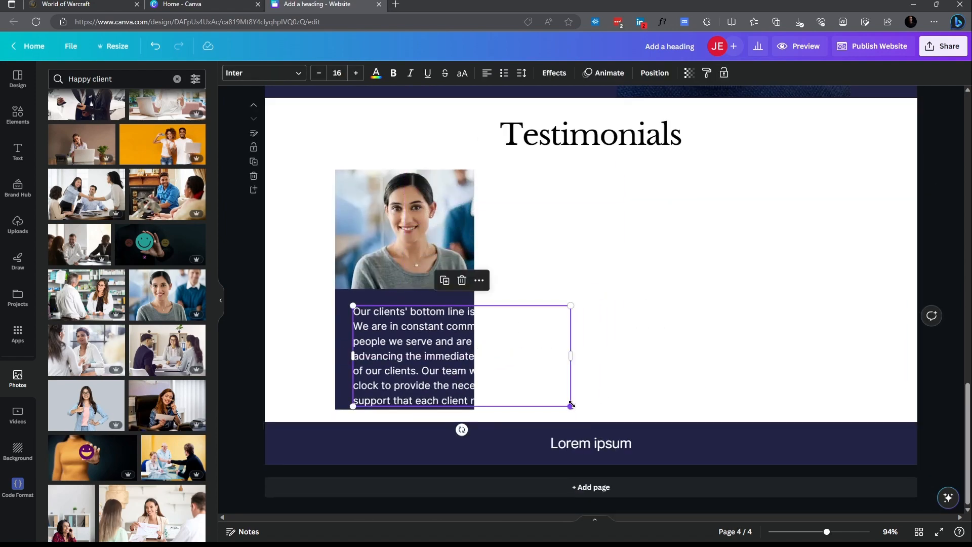
{"action": "left_click_drag", "start_coordinate": [571, 407], "coordinate": [477, 363]}
{"action": "left_click_drag", "start_coordinate": [420, 329], "coordinate": [409, 327]}
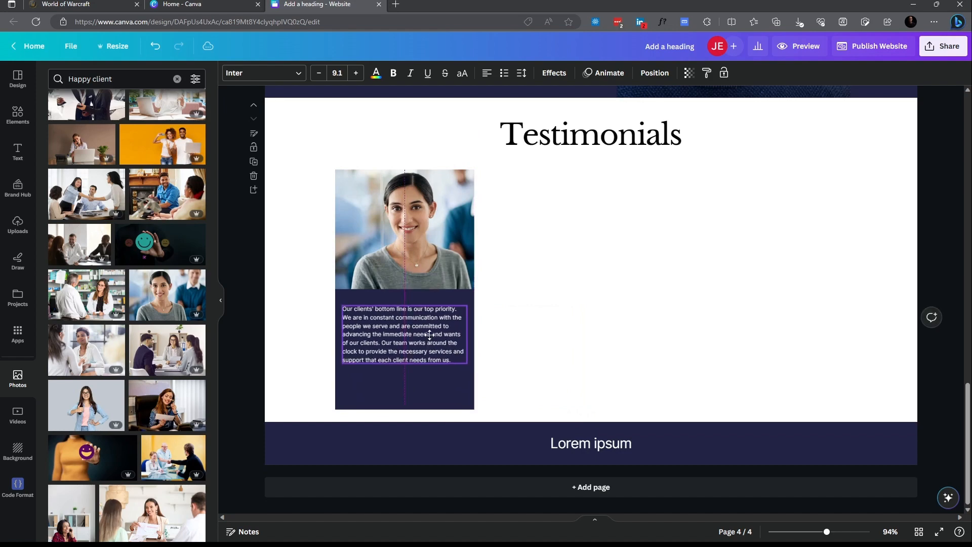
{"action": "left_click", "coordinate": [455, 337]}
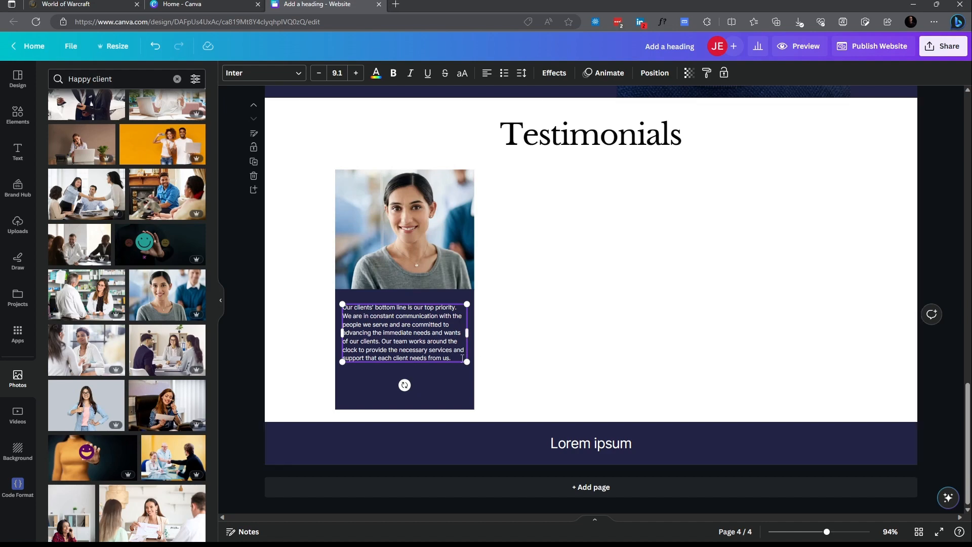
{"action": "left_click_drag", "start_coordinate": [458, 359], "coordinate": [409, 343]}
{"action": "left_click_drag", "start_coordinate": [347, 344], "coordinate": [390, 327]}
{"action": "left_click", "coordinate": [575, 322]}
{"action": "left_click", "coordinate": [541, 313]}
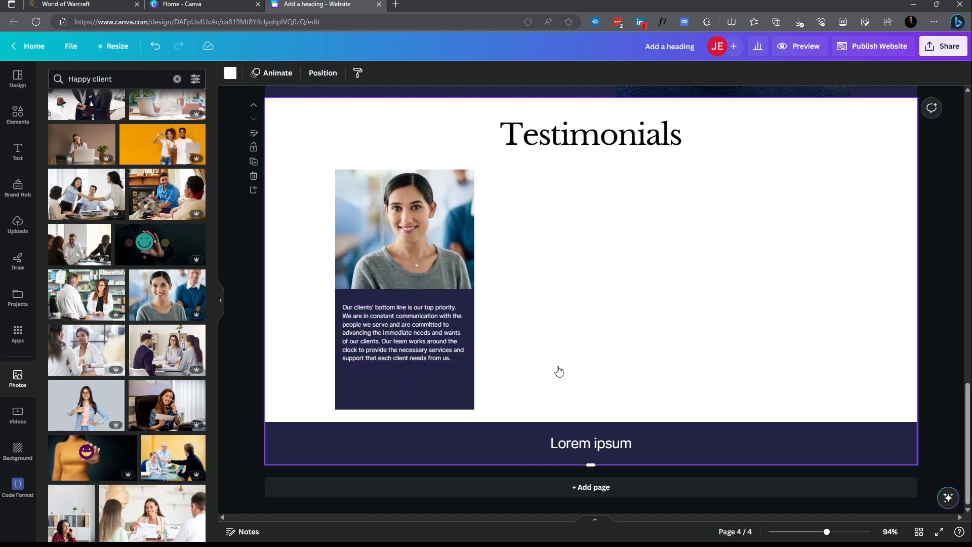
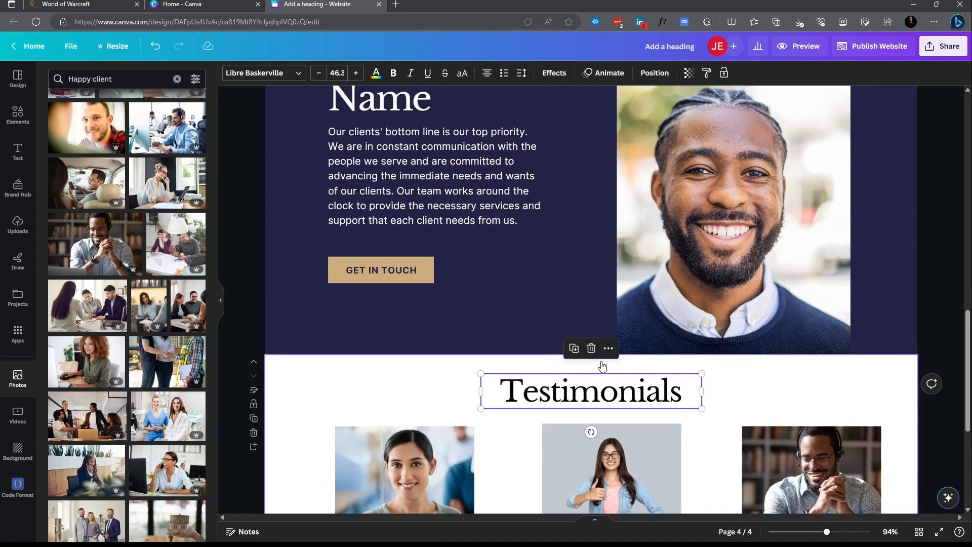
Review the page from the Testimonials cards up to the hero section and back to the About section
{"action": "scroll", "coordinate": [557, 370], "scroll_direction": "down", "scroll_amount": 5}
{"action": "scroll", "coordinate": [472, 378], "scroll_direction": "up", "scroll_amount": 5}
{"action": "scroll", "coordinate": [471, 378], "scroll_direction": "down", "scroll_amount": 3}
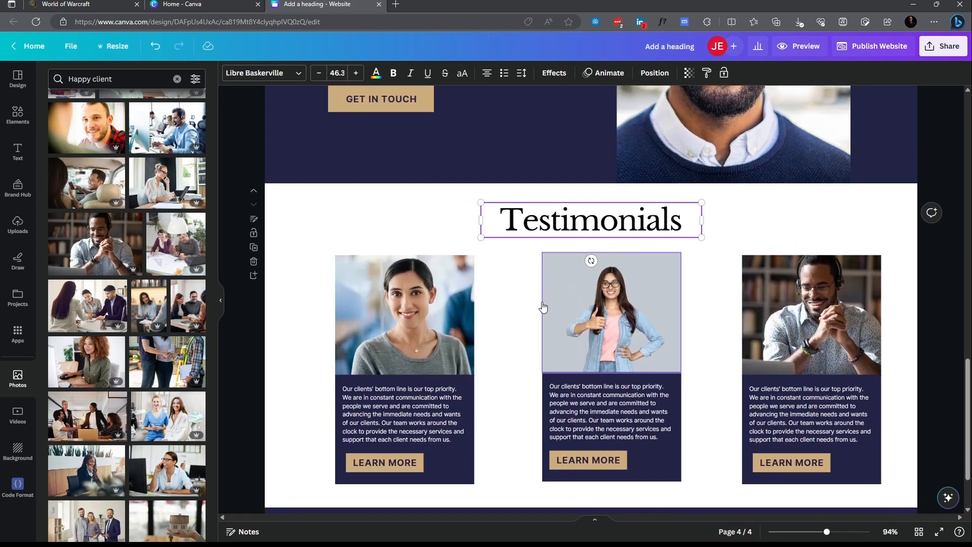
{"action": "scroll", "coordinate": [521, 353], "scroll_direction": "down", "scroll_amount": 2}
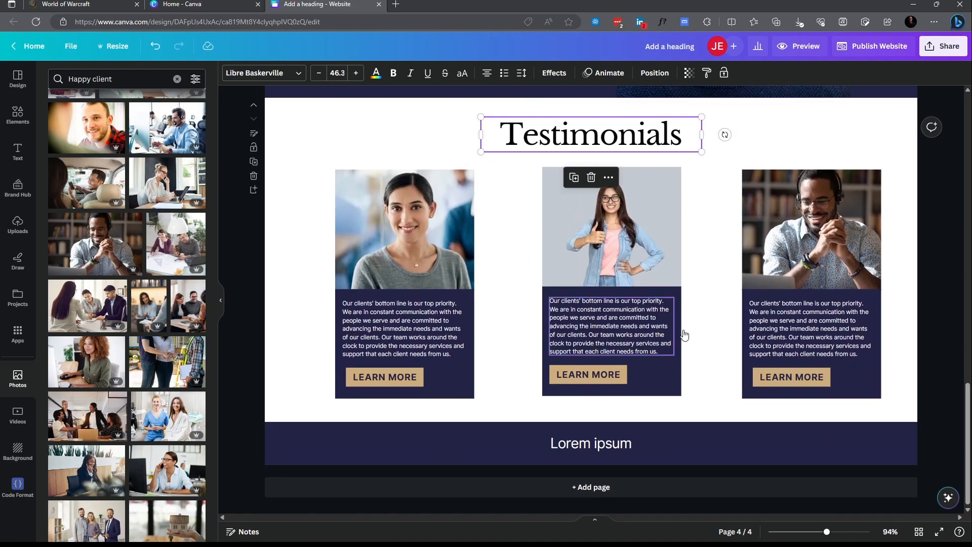
{"action": "scroll", "coordinate": [729, 417], "scroll_direction": "up", "scroll_amount": 5}
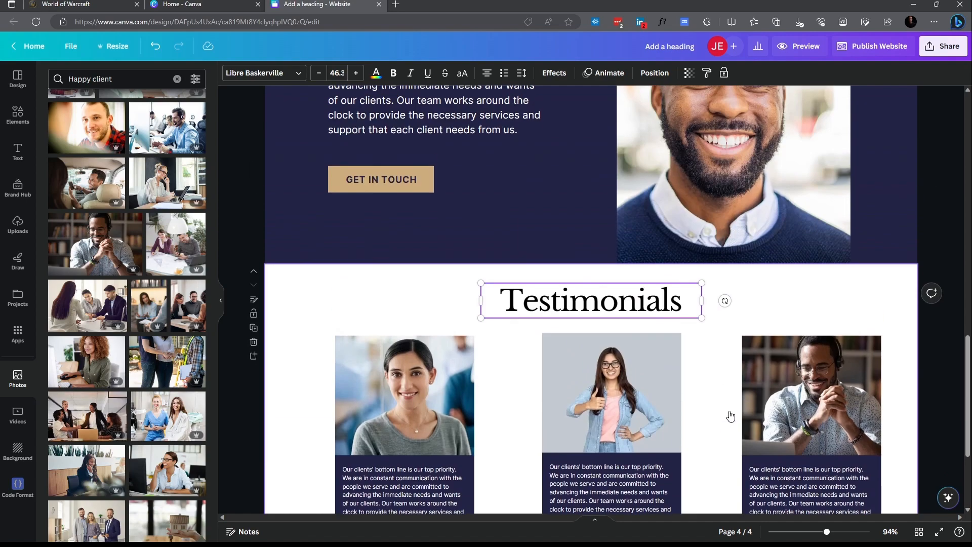
{"action": "scroll", "coordinate": [730, 413], "scroll_direction": "up", "scroll_amount": 14}
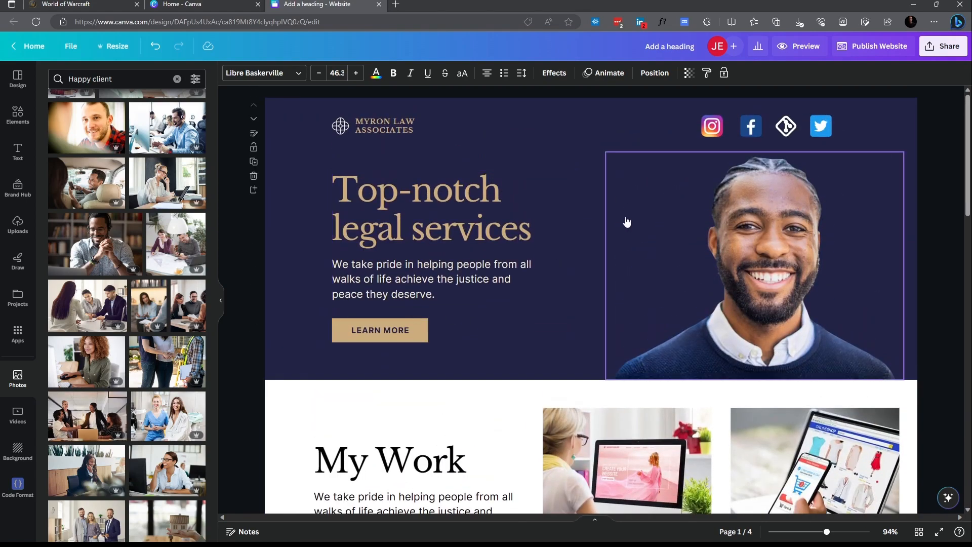
{"action": "left_click", "coordinate": [395, 330]}
{"action": "scroll", "coordinate": [716, 167], "scroll_direction": "down", "scroll_amount": 13}
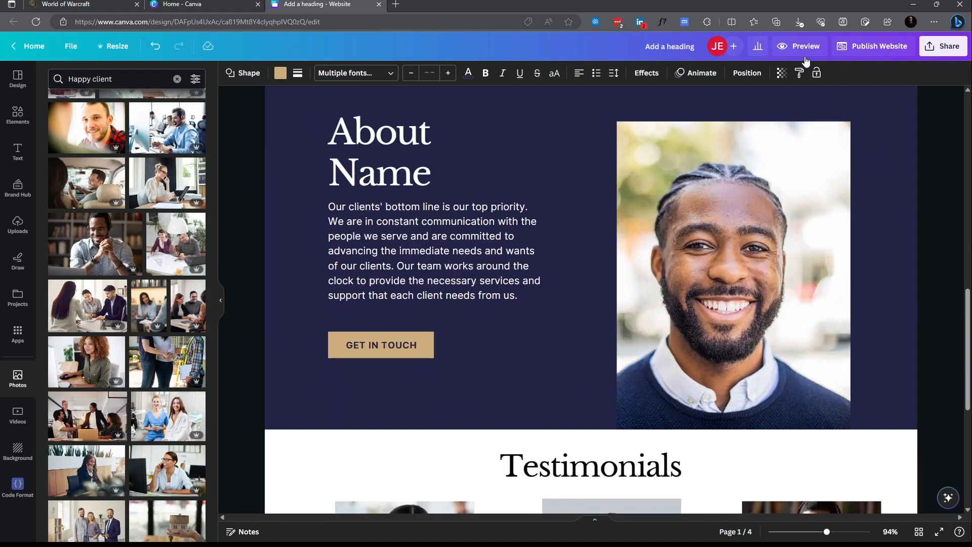
Preview the website in desktop view and check every section from the hero to the footer
{"action": "left_click", "coordinate": [804, 47]}
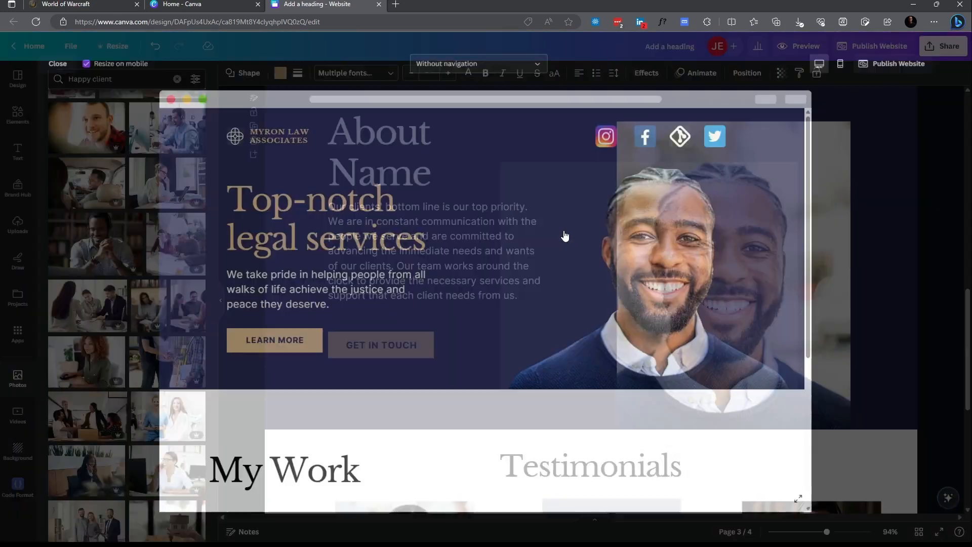
{"action": "scroll", "coordinate": [431, 283], "scroll_direction": "down", "scroll_amount": 10}
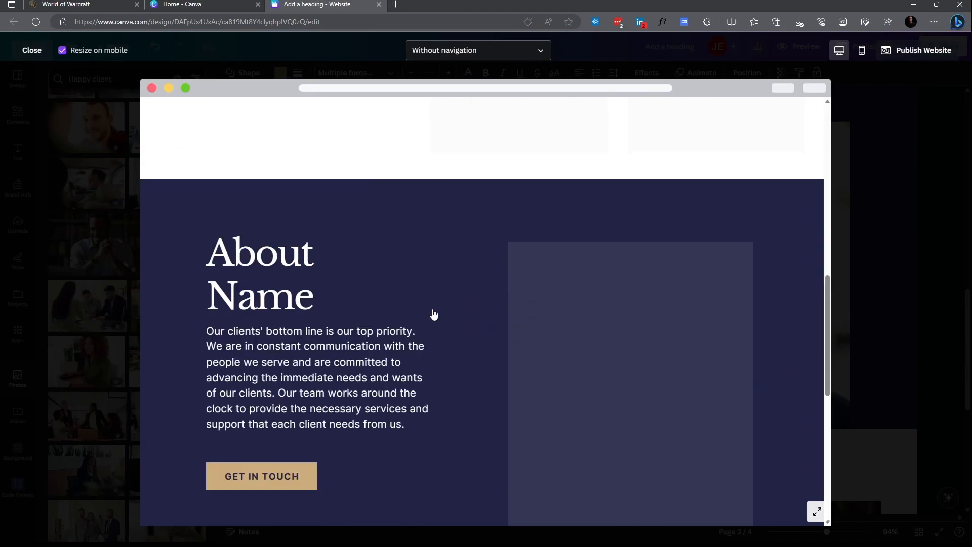
{"action": "scroll", "coordinate": [438, 314], "scroll_direction": "up", "scroll_amount": 10}
{"action": "scroll", "coordinate": [441, 313], "scroll_direction": "down", "scroll_amount": 5}
{"action": "scroll", "coordinate": [441, 313], "scroll_direction": "up", "scroll_amount": 5}
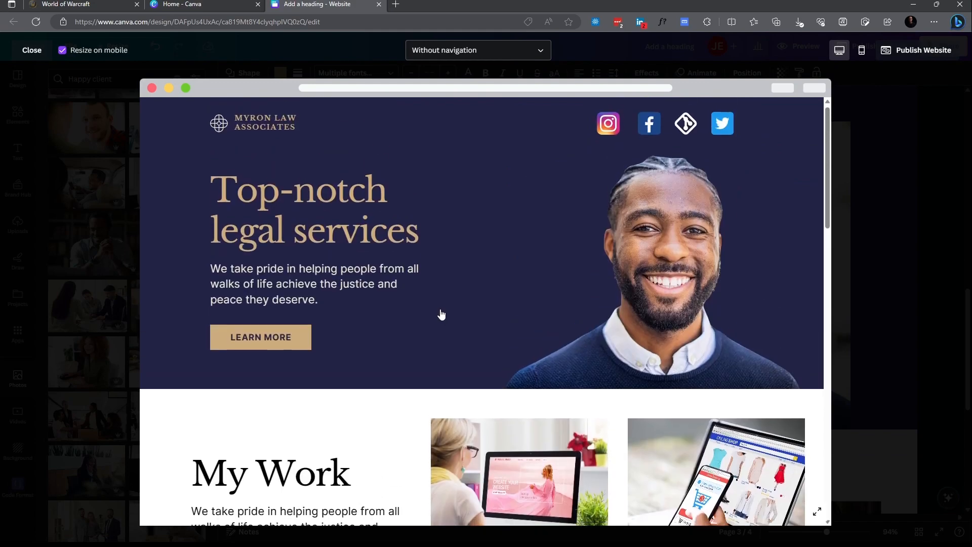
{"action": "scroll", "coordinate": [441, 313], "scroll_direction": "down", "scroll_amount": 10}
{"action": "scroll", "coordinate": [441, 315], "scroll_direction": "down", "scroll_amount": 2}
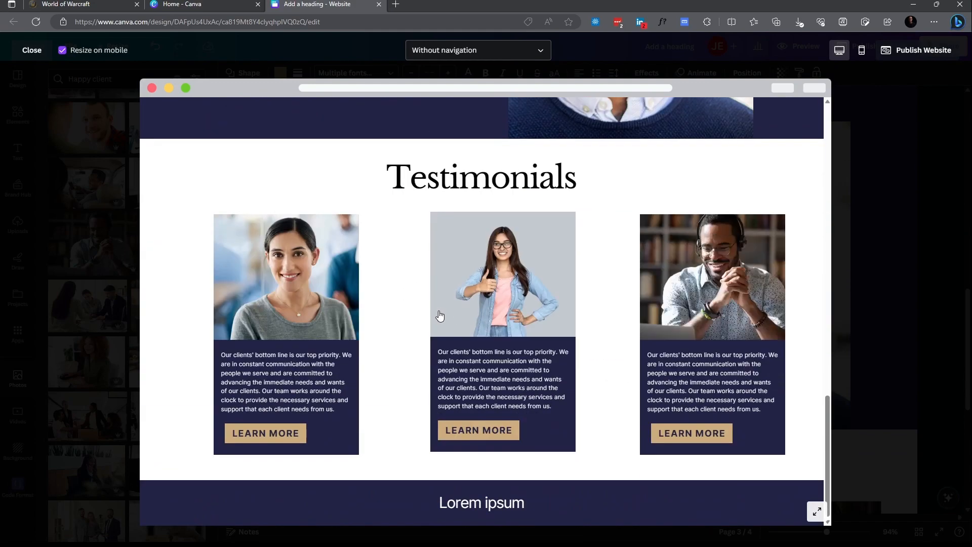
{"action": "scroll", "coordinate": [473, 356], "scroll_direction": "up", "scroll_amount": 12}
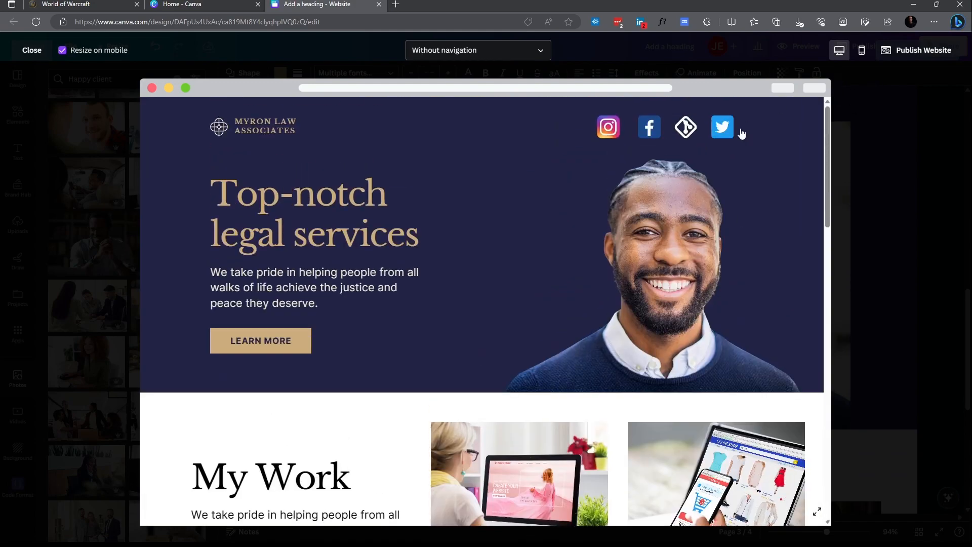
Switch the preview to mobile view and check how the hero, My Work, About, Testimonials and footer sections stack
{"action": "left_click", "coordinate": [862, 57]}
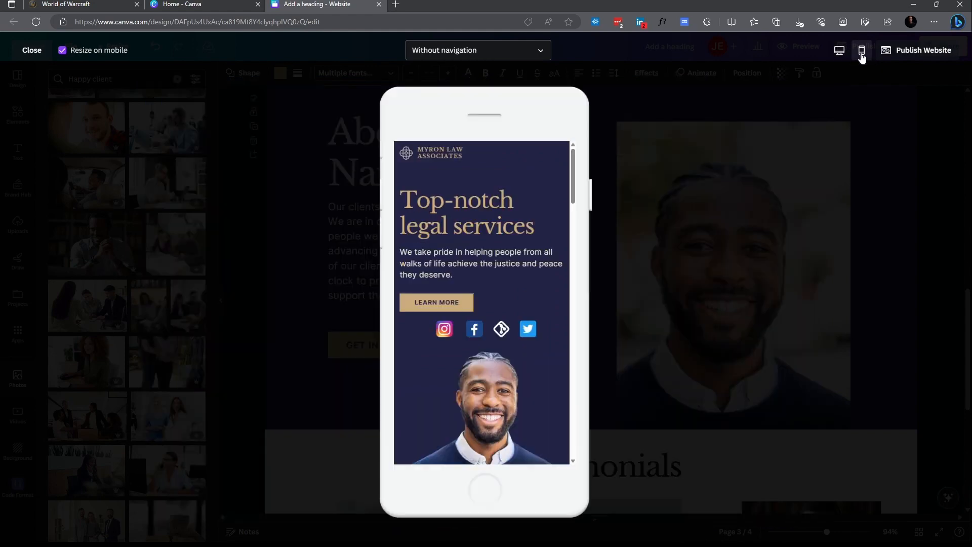
{"action": "scroll", "coordinate": [507, 268], "scroll_direction": "down", "scroll_amount": 5}
{"action": "scroll", "coordinate": [507, 268], "scroll_direction": "up", "scroll_amount": 5}
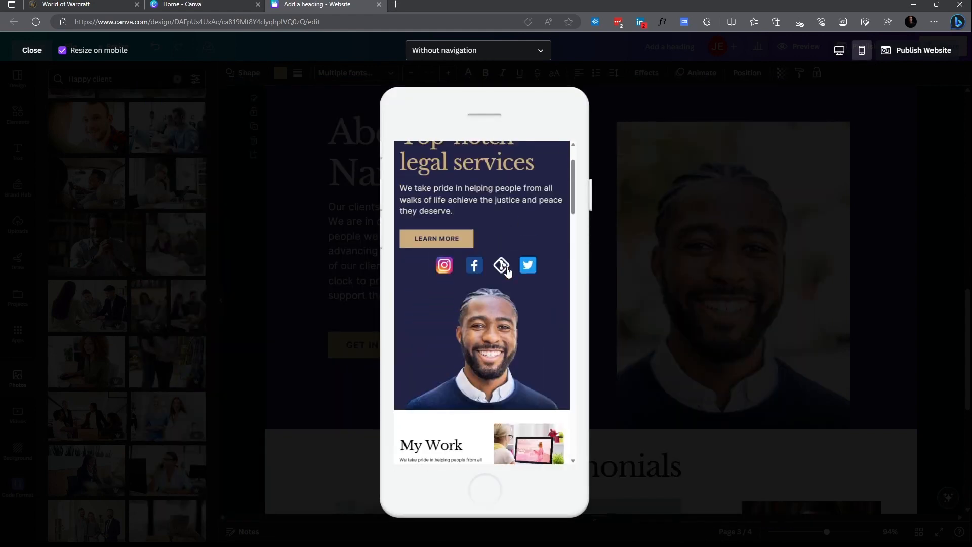
{"action": "scroll", "coordinate": [503, 332], "scroll_direction": "down", "scroll_amount": 2}
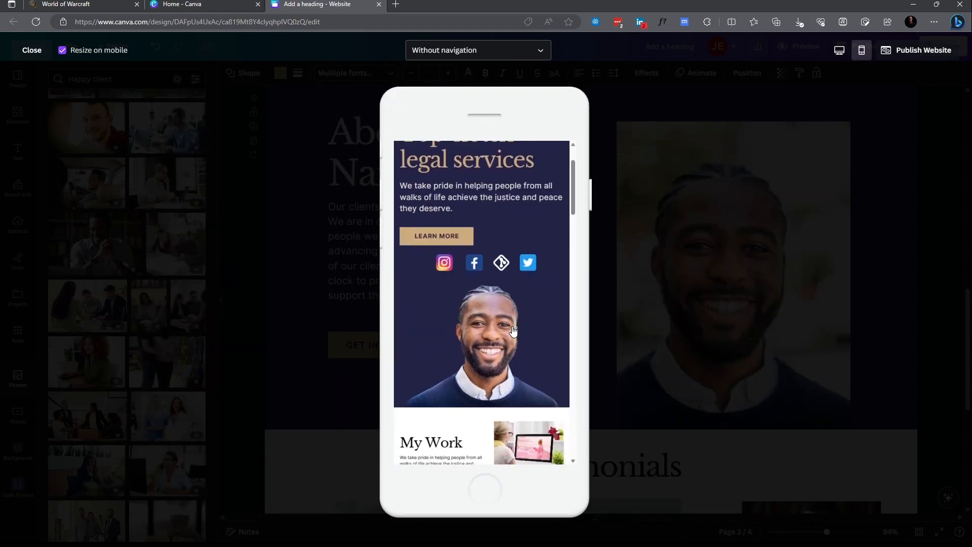
{"action": "scroll", "coordinate": [509, 330], "scroll_direction": "up", "scroll_amount": 2}
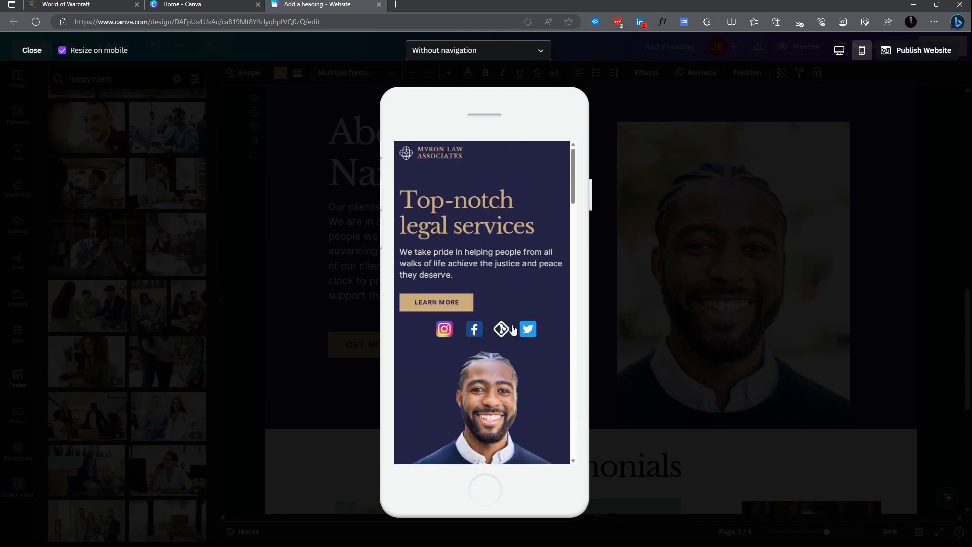
{"action": "scroll", "coordinate": [513, 330], "scroll_direction": "down", "scroll_amount": 10}
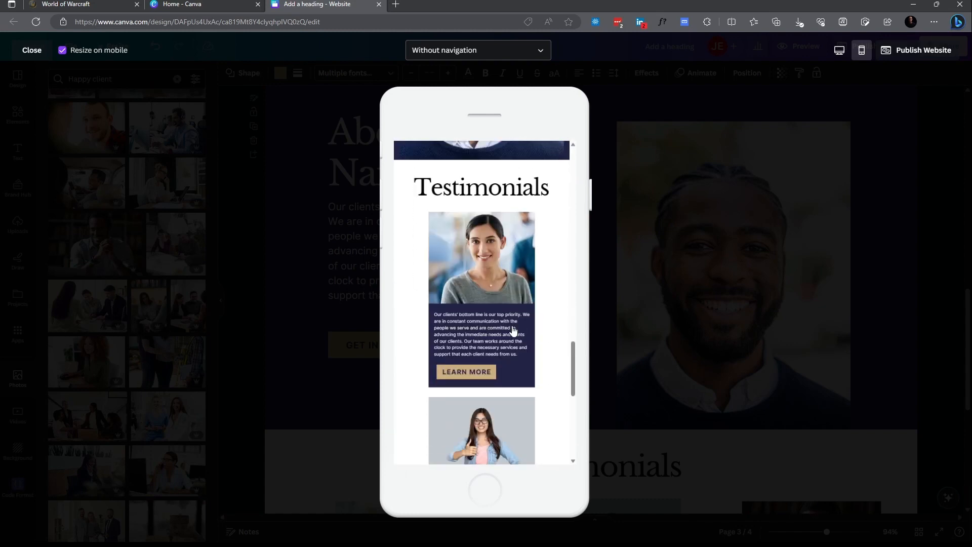
{"action": "scroll", "coordinate": [513, 331], "scroll_direction": "up", "scroll_amount": 3}
{"action": "scroll", "coordinate": [513, 332], "scroll_direction": "down", "scroll_amount": 5}
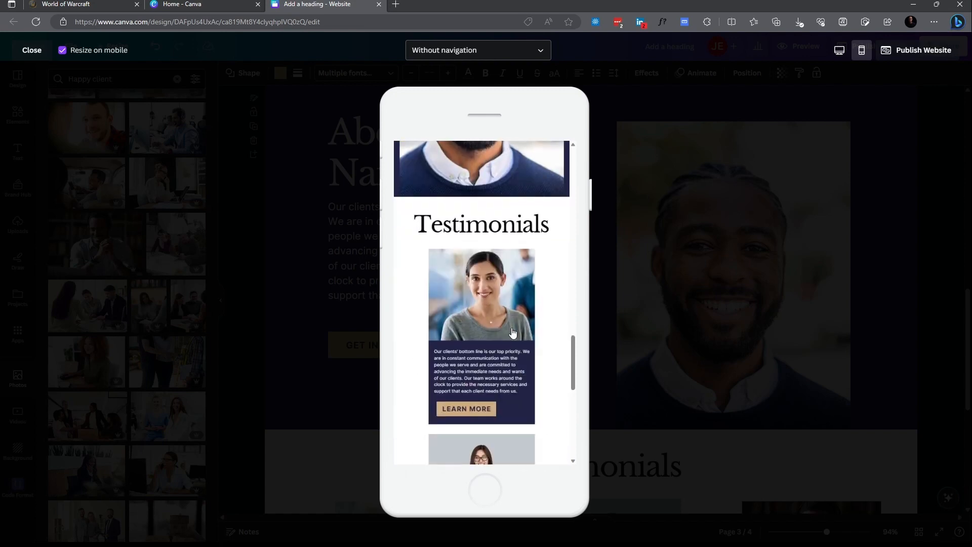
{"action": "scroll", "coordinate": [513, 331], "scroll_direction": "down", "scroll_amount": 3}
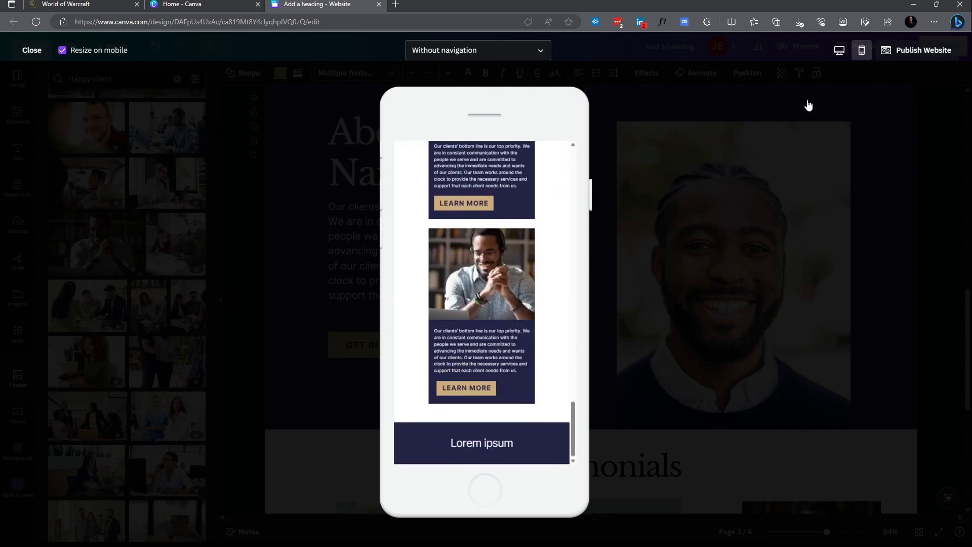
Return to the desktop preview, look at the navigation options and close the preview
{"action": "left_click", "coordinate": [838, 54]}
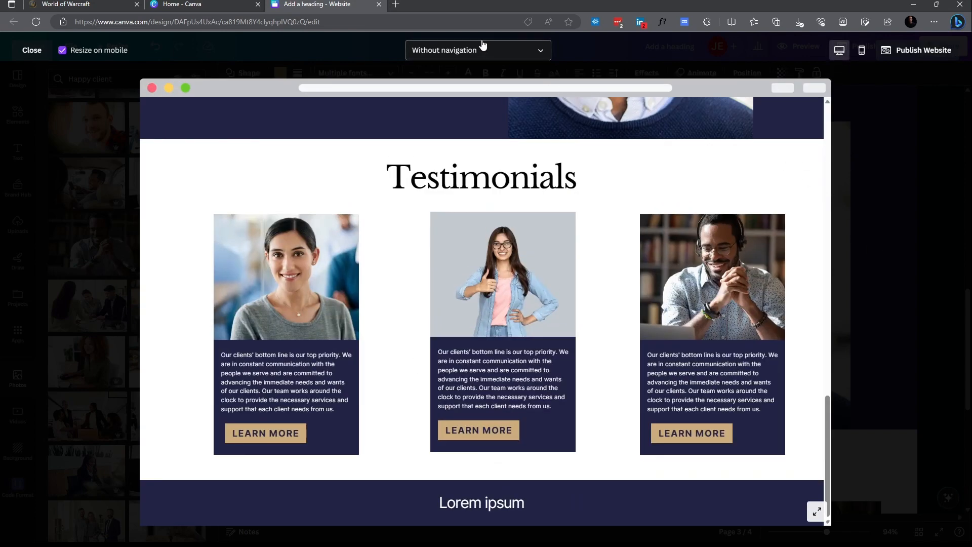
{"action": "left_click", "coordinate": [482, 45]}
{"action": "left_click", "coordinate": [878, 166]}
Look through the context options of the Instagram icon and the Git icon in the hero header
{"action": "scroll", "coordinate": [597, 259], "scroll_direction": "up", "scroll_amount": 10}
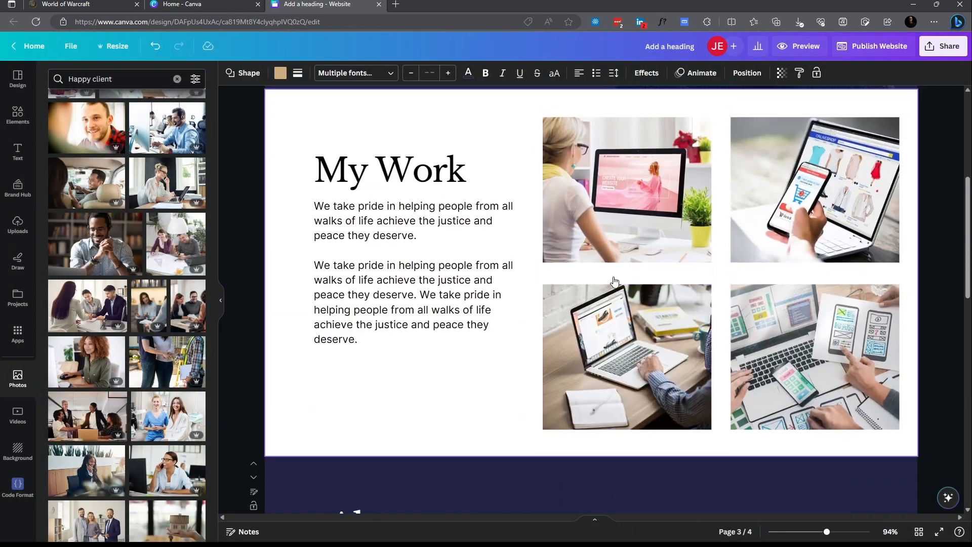
{"action": "left_click", "coordinate": [696, 124]}
{"action": "left_click", "coordinate": [704, 129]}
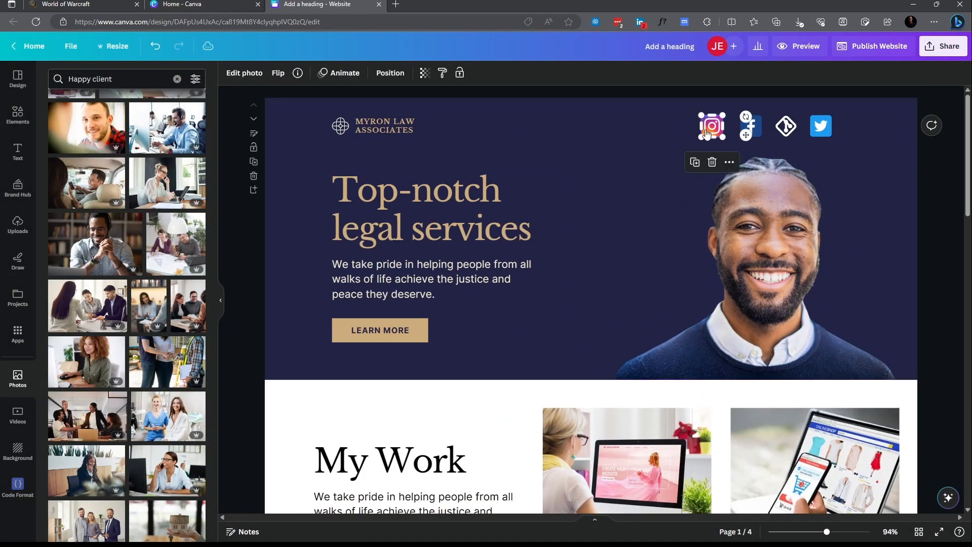
{"action": "right_click", "coordinate": [705, 133]}
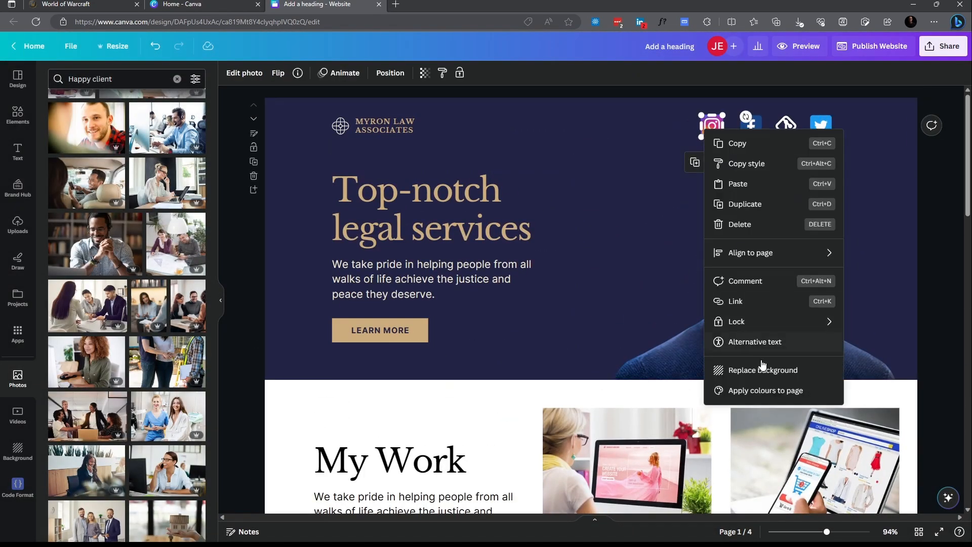
{"action": "mouse_move", "coordinate": [774, 327]}
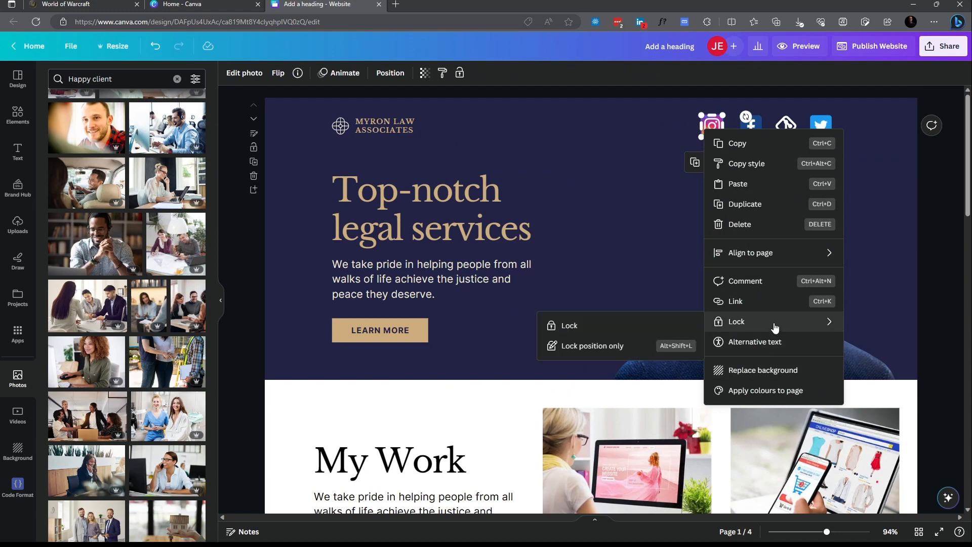
{"action": "mouse_move", "coordinate": [779, 258]}
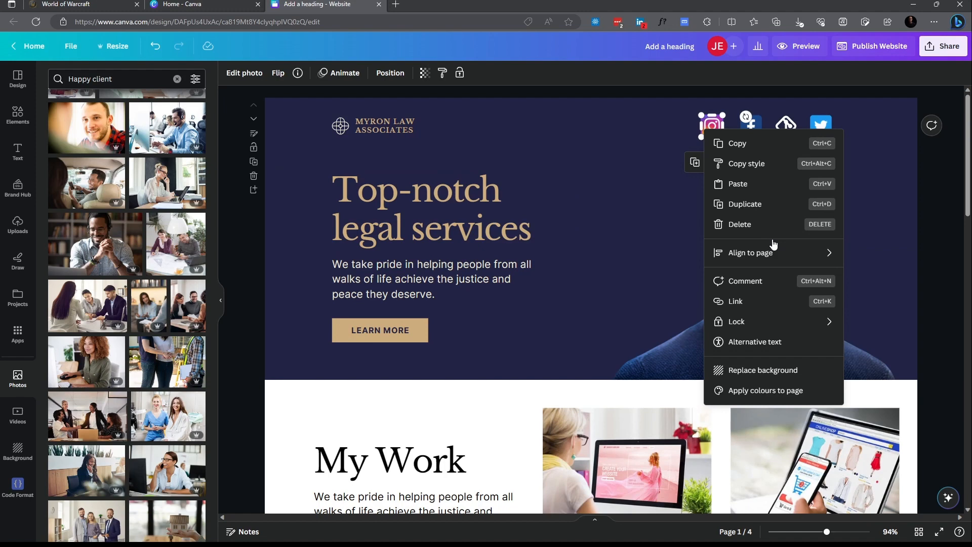
{"action": "left_click", "coordinate": [619, 254]}
{"action": "left_click", "coordinate": [818, 129]}
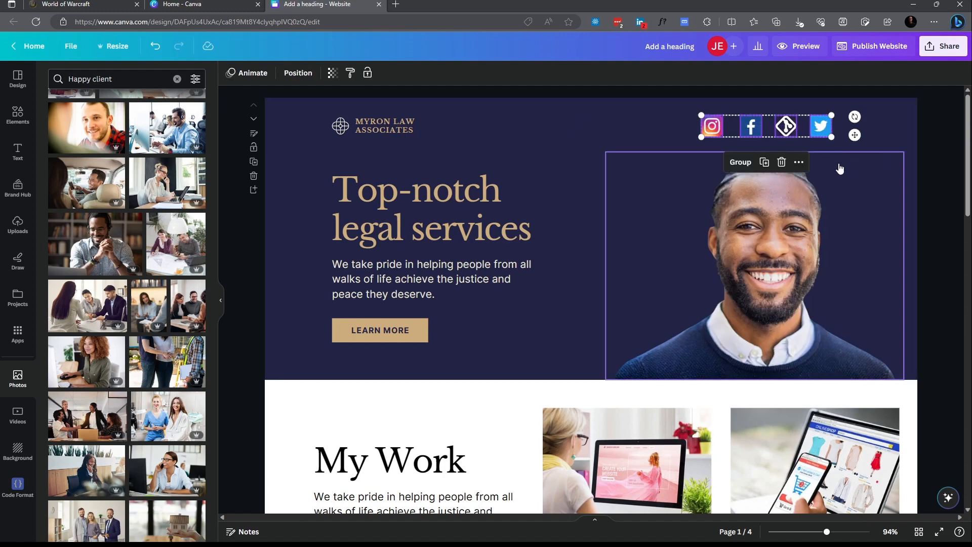
{"action": "left_click", "coordinate": [796, 133]}
{"action": "right_click", "coordinate": [796, 133]}
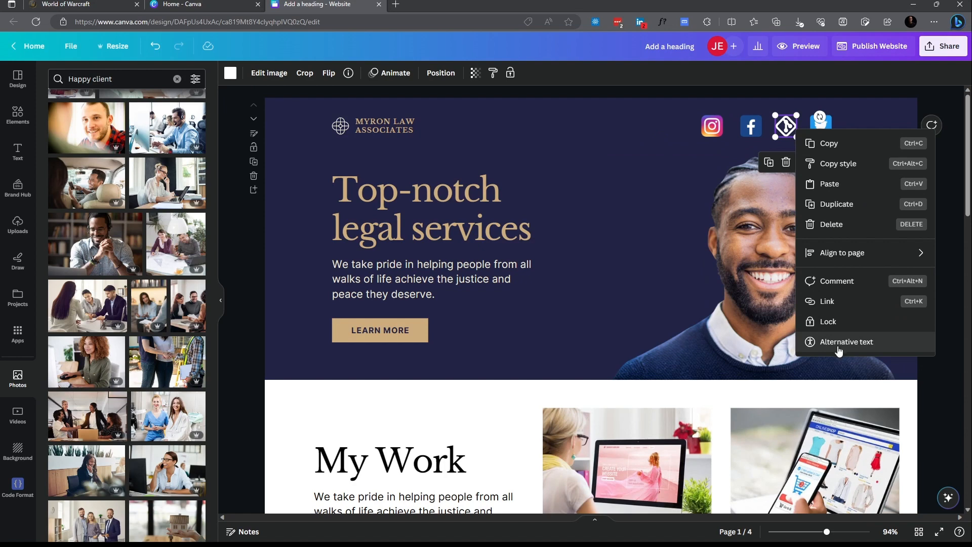
{"action": "left_click", "coordinate": [603, 141]}
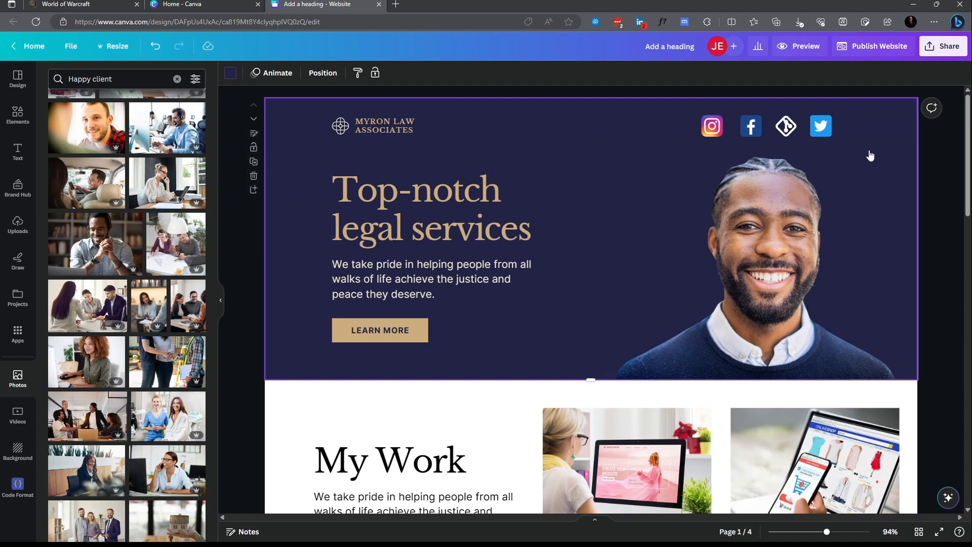
Preview the website in desktop and mobile views to check where the social icons sit, and close the preview
{"action": "left_click", "coordinate": [712, 124]}
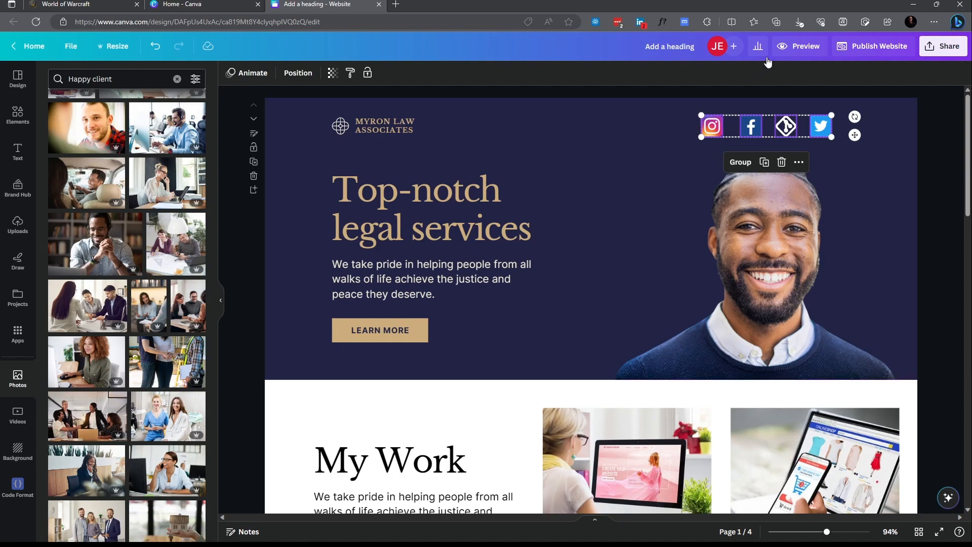
{"action": "left_click", "coordinate": [792, 46]}
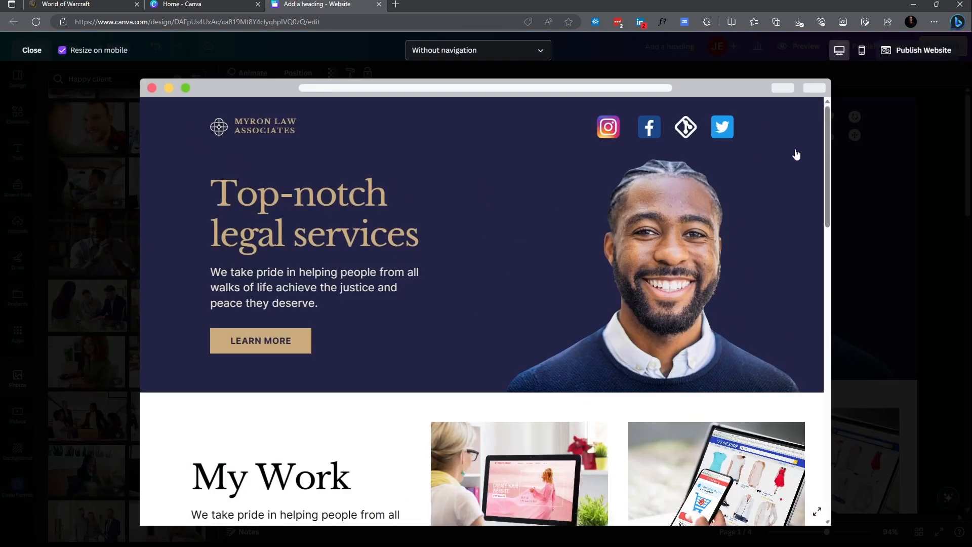
{"action": "left_click", "coordinate": [861, 50]}
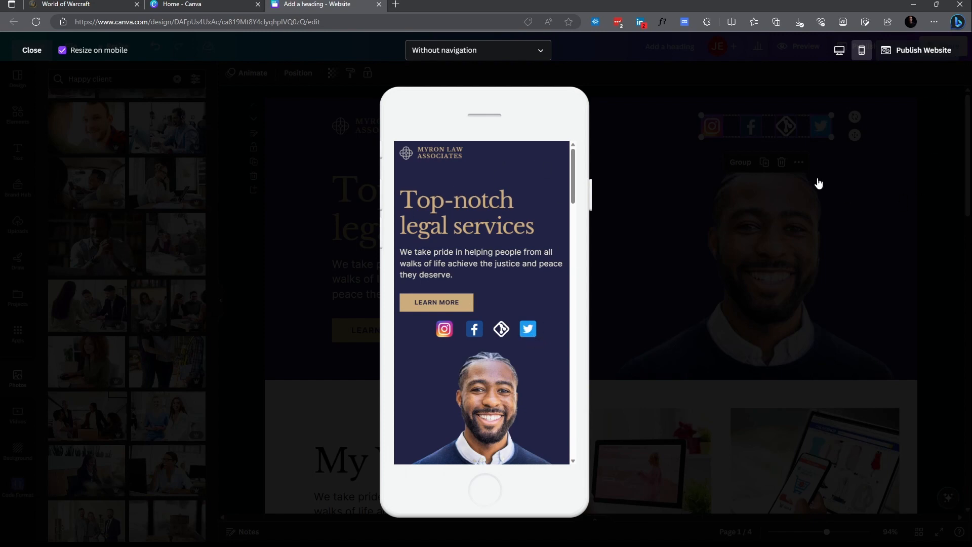
{"action": "scroll", "coordinate": [476, 345], "scroll_direction": "down", "scroll_amount": 2}
{"action": "scroll", "coordinate": [478, 343], "scroll_direction": "up", "scroll_amount": 2}
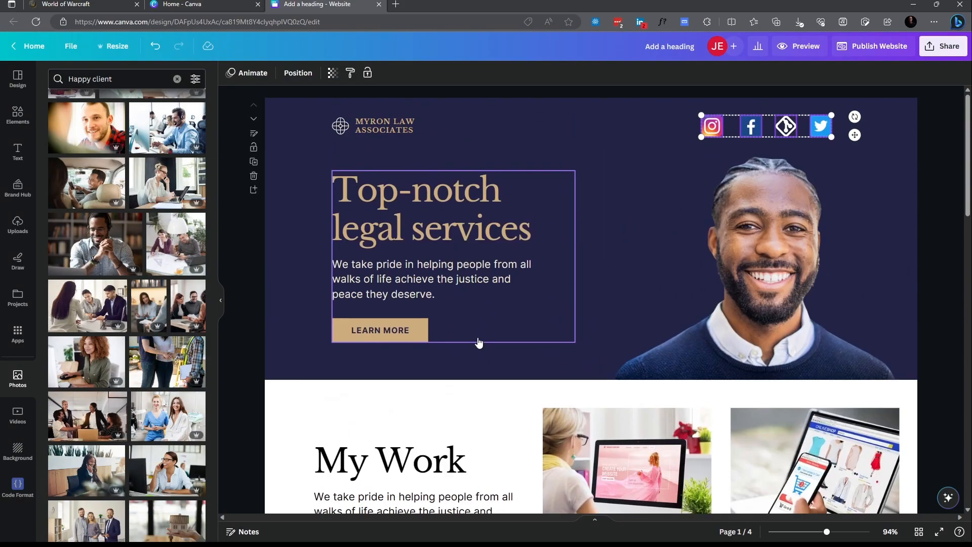
Review the page sections from the hero down to the Testimonials cards and return to the hero
{"action": "scroll", "coordinate": [506, 326], "scroll_direction": "down", "scroll_amount": 8}
{"action": "scroll", "coordinate": [528, 312], "scroll_direction": "up", "scroll_amount": 8}
{"action": "scroll", "coordinate": [661, 321], "scroll_direction": "down", "scroll_amount": 12}
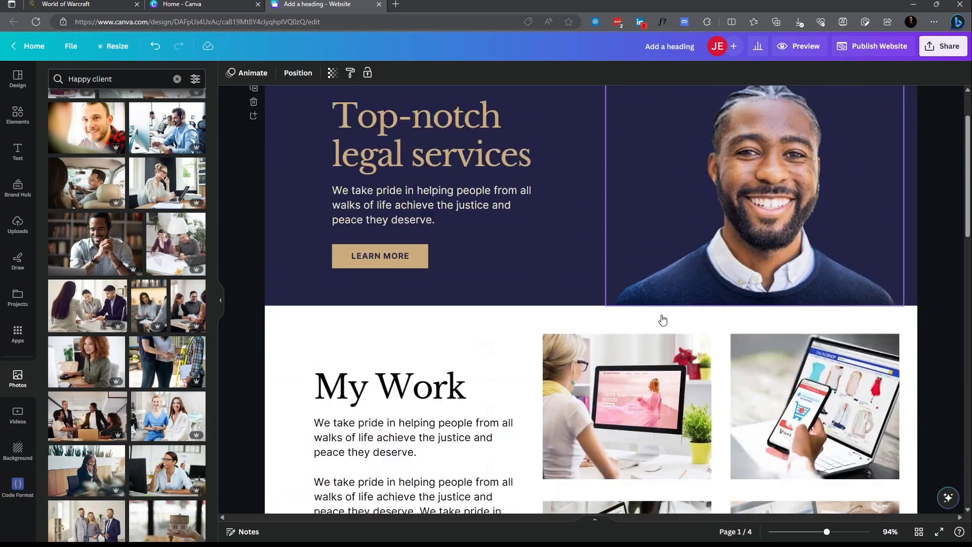
{"action": "scroll", "coordinate": [658, 314], "scroll_direction": "up", "scroll_amount": 12}
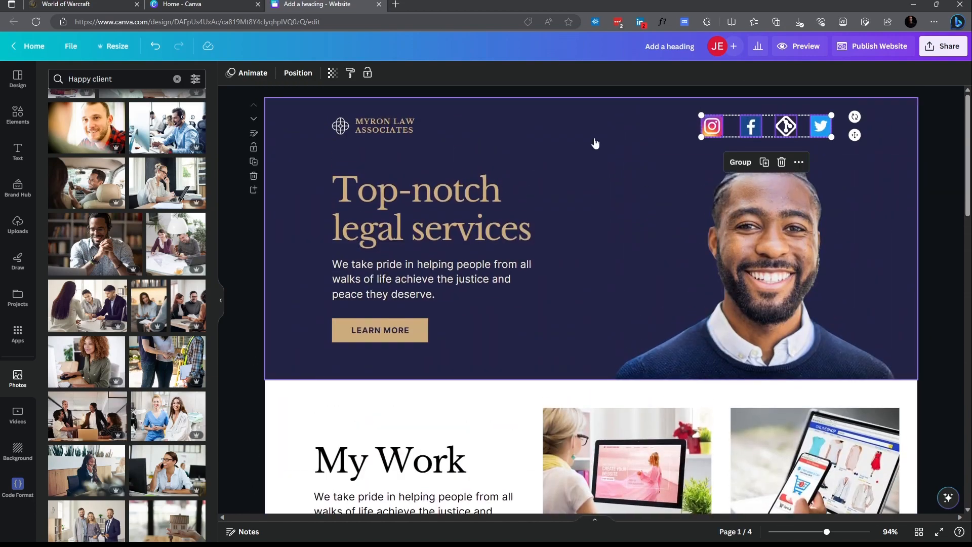
{"action": "scroll", "coordinate": [623, 196], "scroll_direction": "down", "scroll_amount": 12}
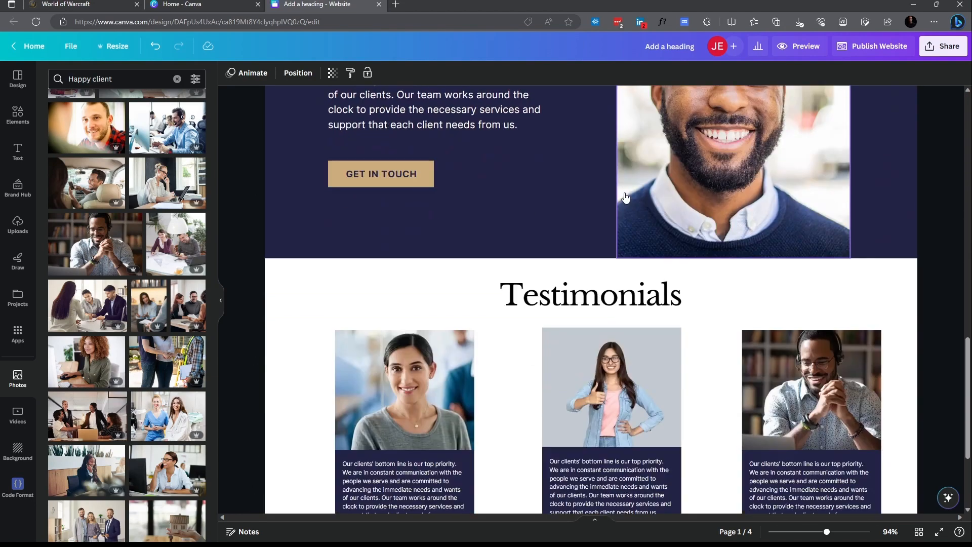
{"action": "scroll", "coordinate": [684, 238], "scroll_direction": "up", "scroll_amount": 5}
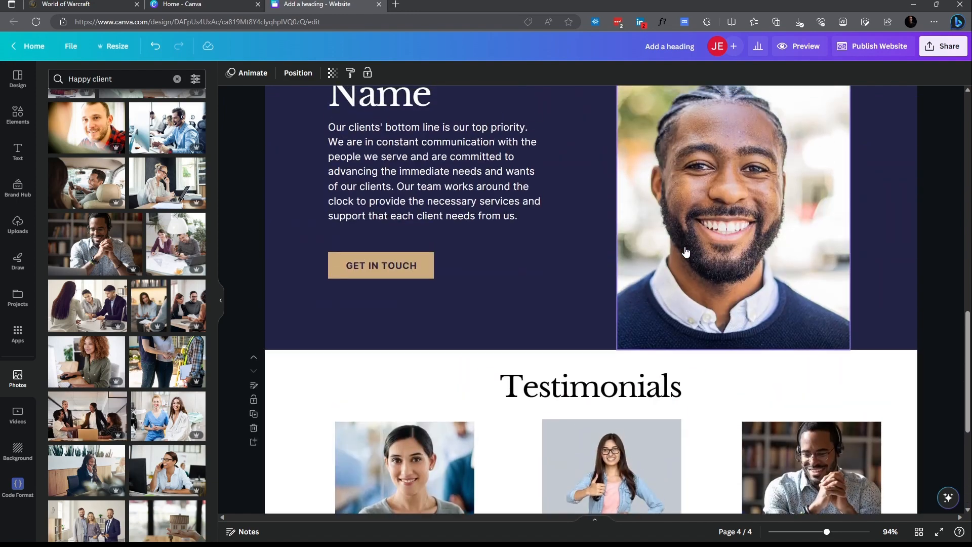
{"action": "scroll", "coordinate": [578, 159], "scroll_direction": "up", "scroll_amount": 10}
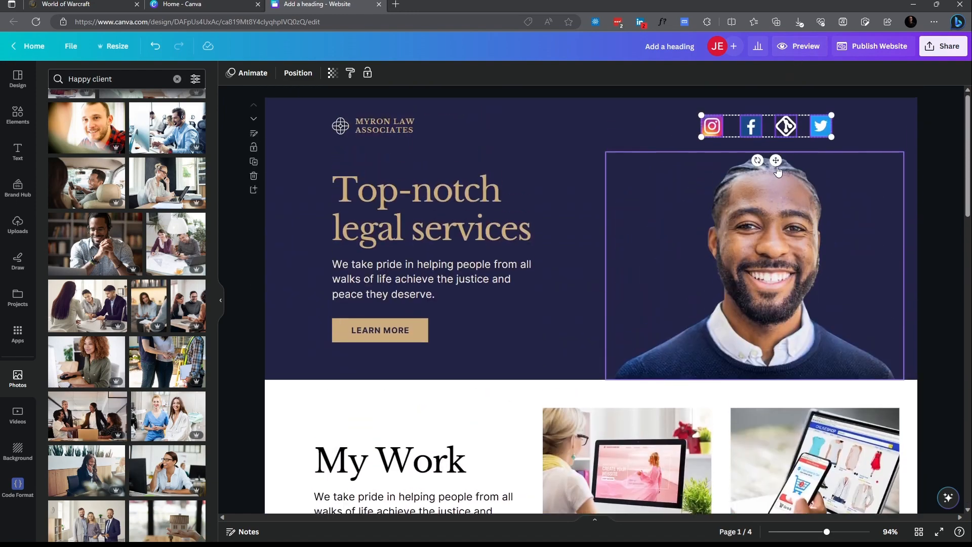
{"action": "left_click", "coordinate": [565, 135]}
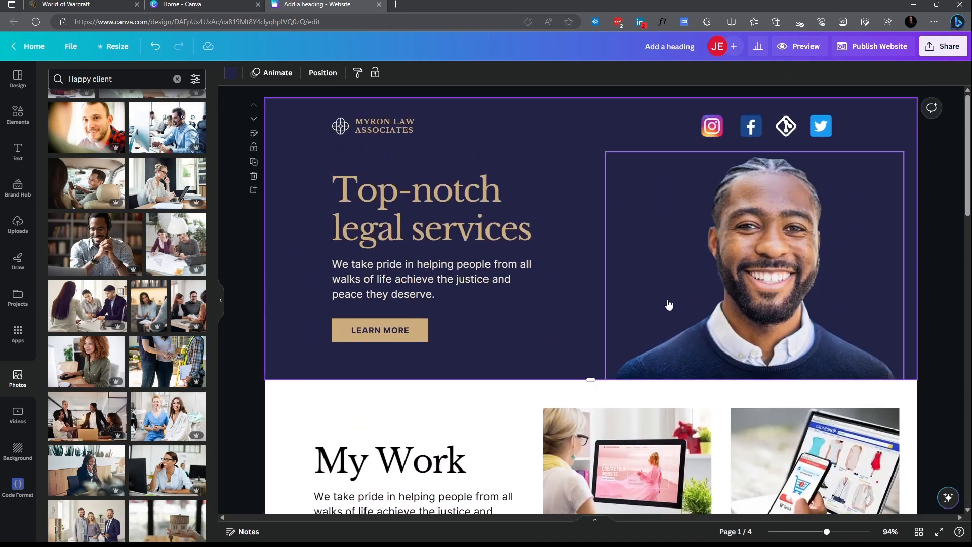
{"action": "scroll", "coordinate": [668, 305], "scroll_direction": "down", "scroll_amount": 5}
{"action": "scroll", "coordinate": [671, 306], "scroll_direction": "down", "scroll_amount": 3}
{"action": "scroll", "coordinate": [674, 314], "scroll_direction": "up", "scroll_amount": 6}
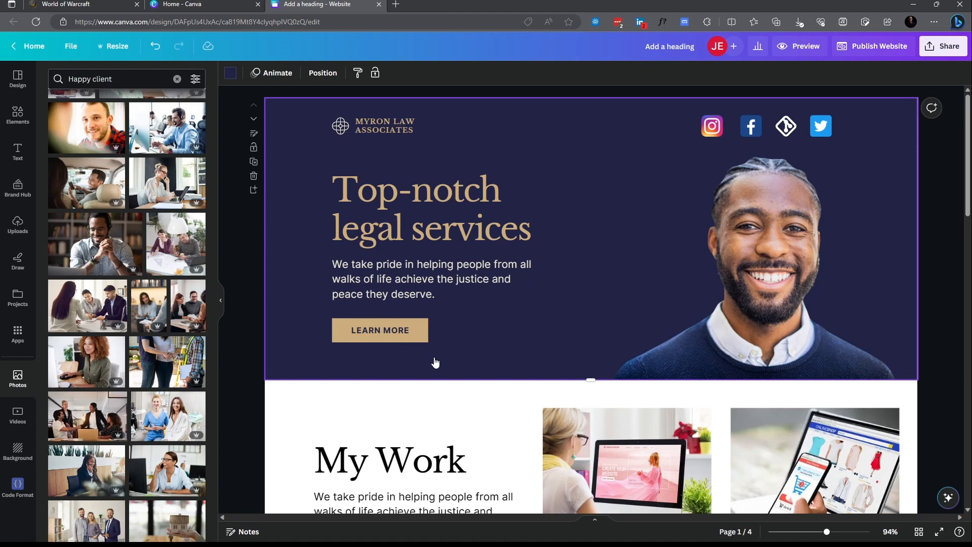
Add the copied ck.page URL as a link on the hero's LEARN MORE button
{"action": "left_click", "coordinate": [422, 347]}
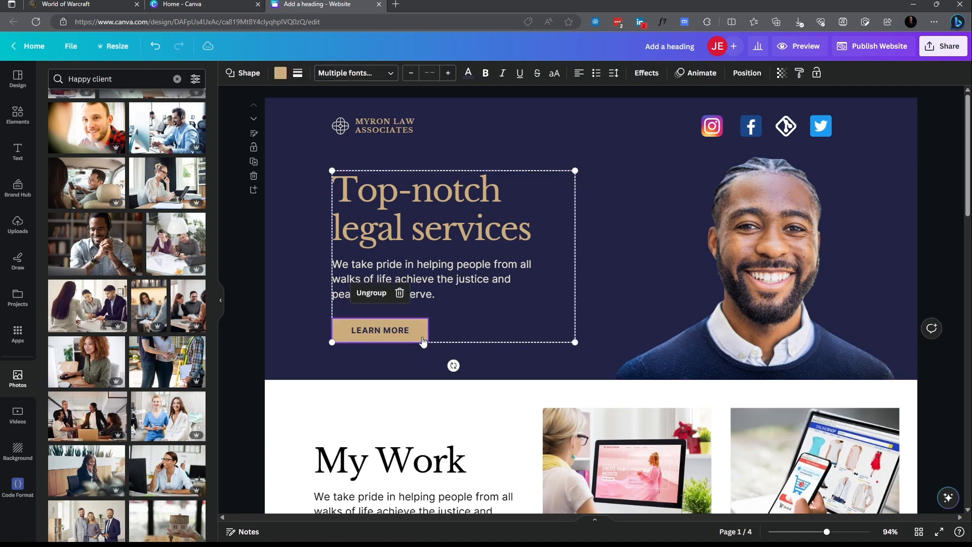
{"action": "left_click", "coordinate": [410, 375]}
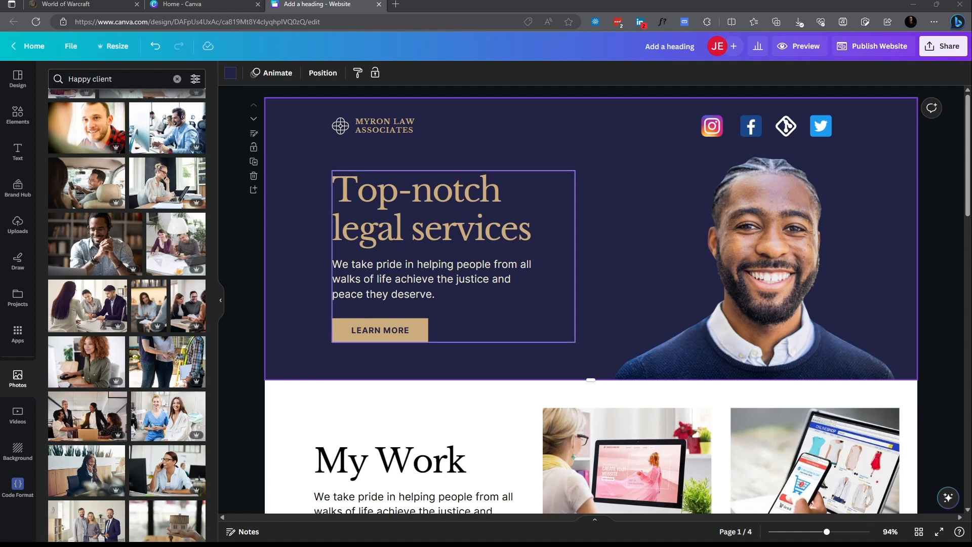
{"action": "left_click", "coordinate": [380, 330]}
{"action": "key", "text": "Escape"}
{"action": "left_click", "coordinate": [397, 329]}
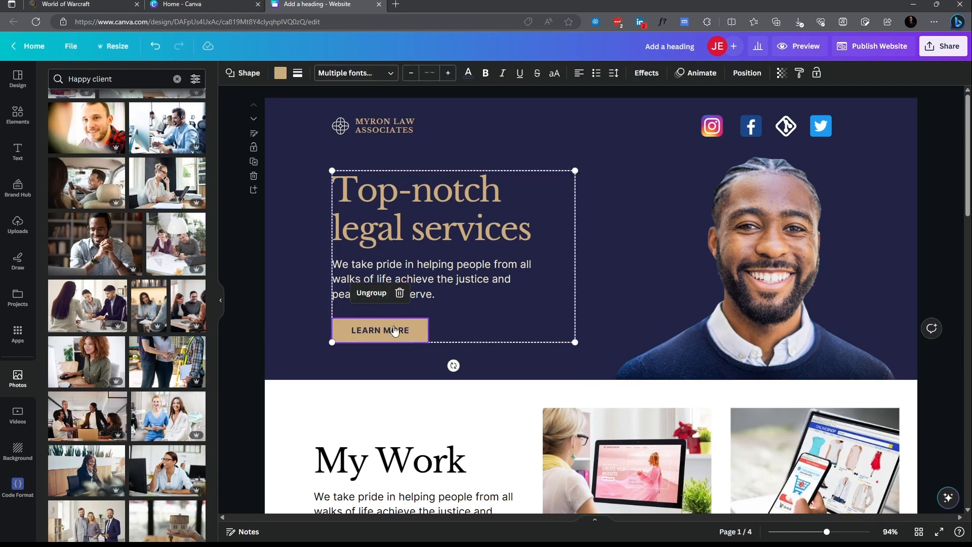
{"action": "left_click", "coordinate": [387, 353]}
{"action": "left_click", "coordinate": [421, 329]}
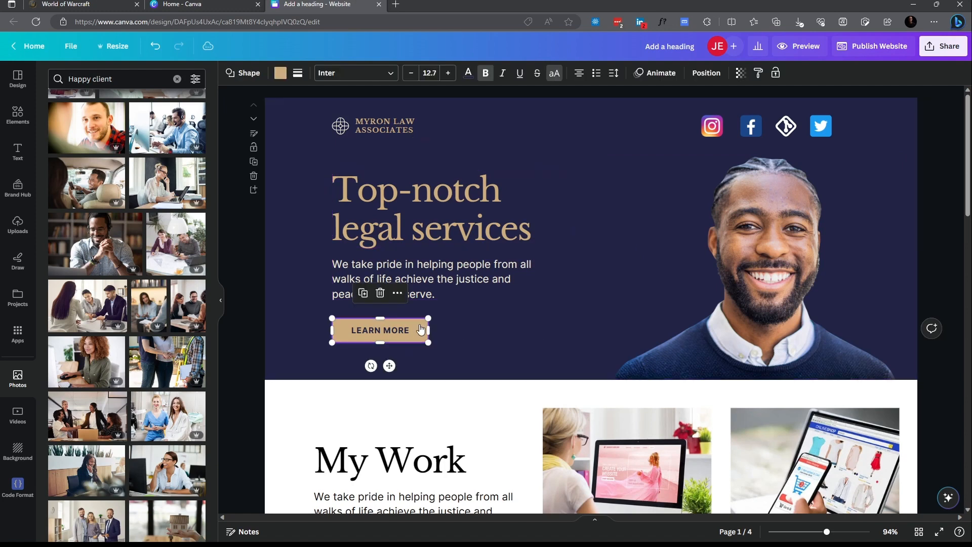
{"action": "right_click", "coordinate": [416, 334]}
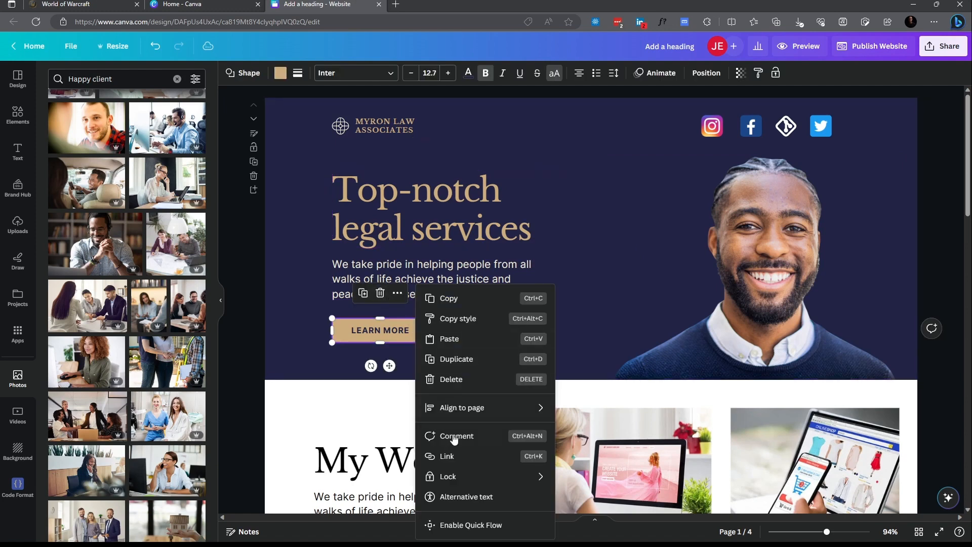
{"action": "left_click", "coordinate": [469, 457]}
{"action": "key", "text": "ctrl+v"}
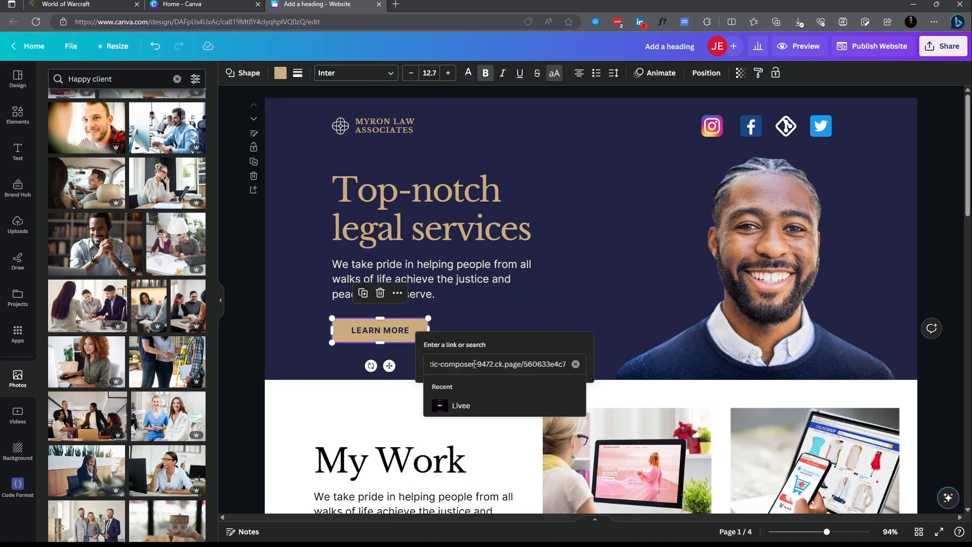
{"action": "key", "text": "Return"}
{"action": "left_click", "coordinate": [597, 250]}
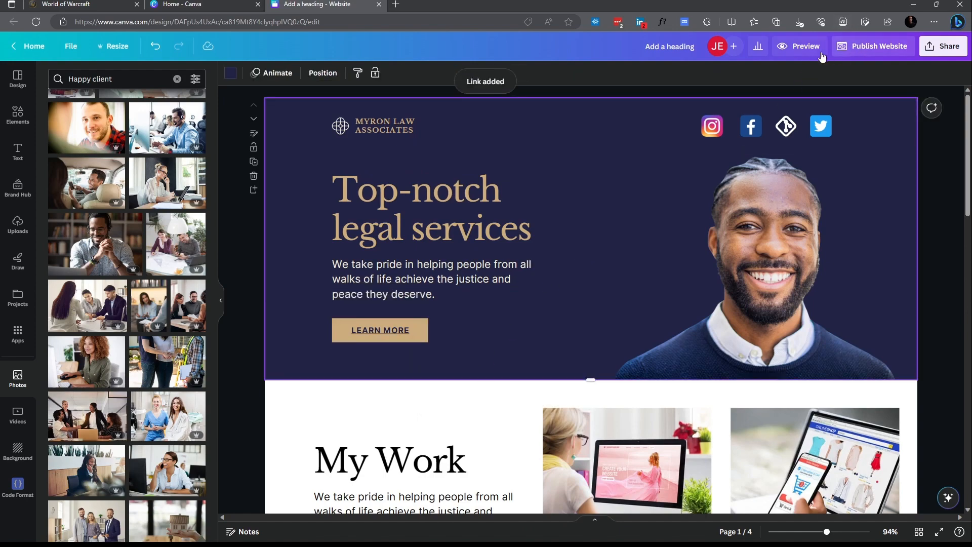
Start publishing the website to a free Canva domain, without navigation and with resizing on mobile enabled
{"action": "left_click", "coordinate": [856, 47]}
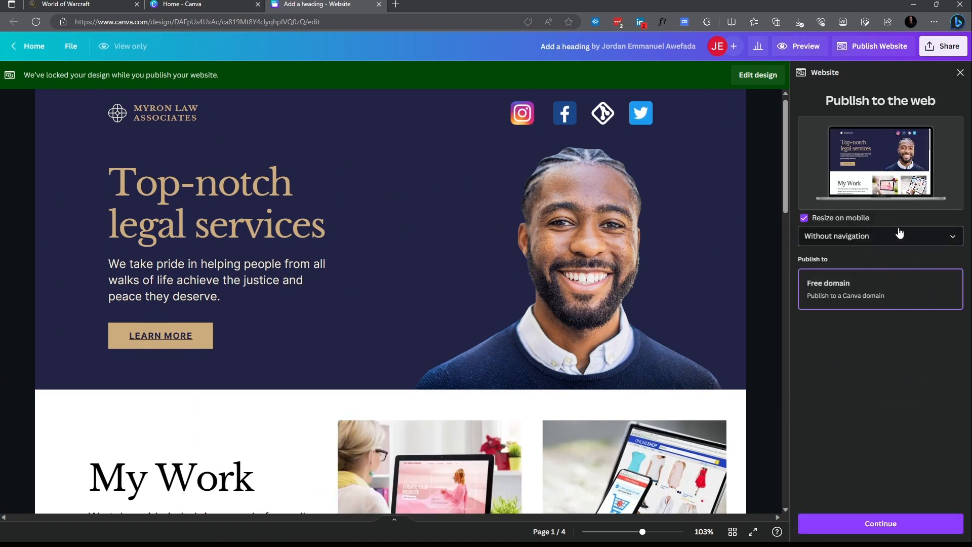
{"action": "left_click", "coordinate": [838, 238]}
{"action": "left_click", "coordinate": [866, 344]}
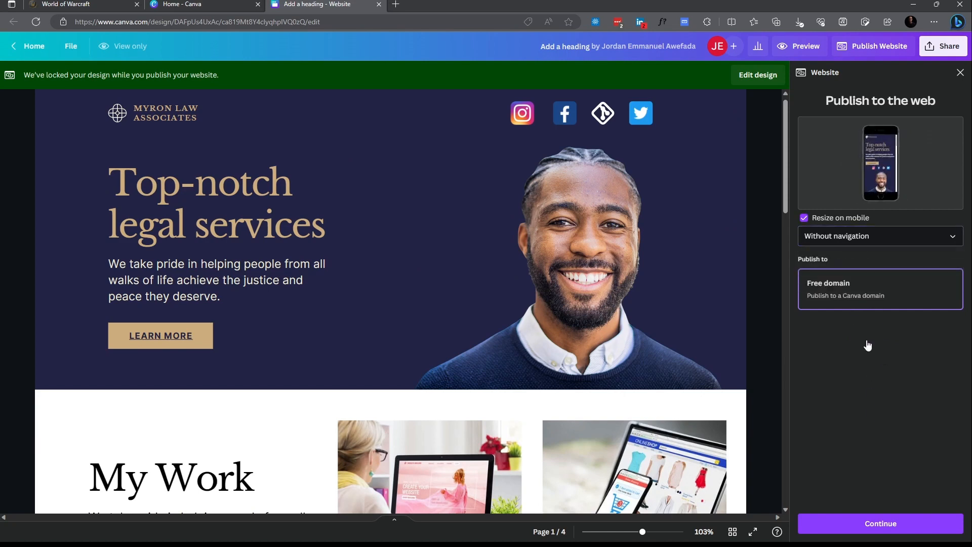
{"action": "left_click", "coordinate": [876, 522]}
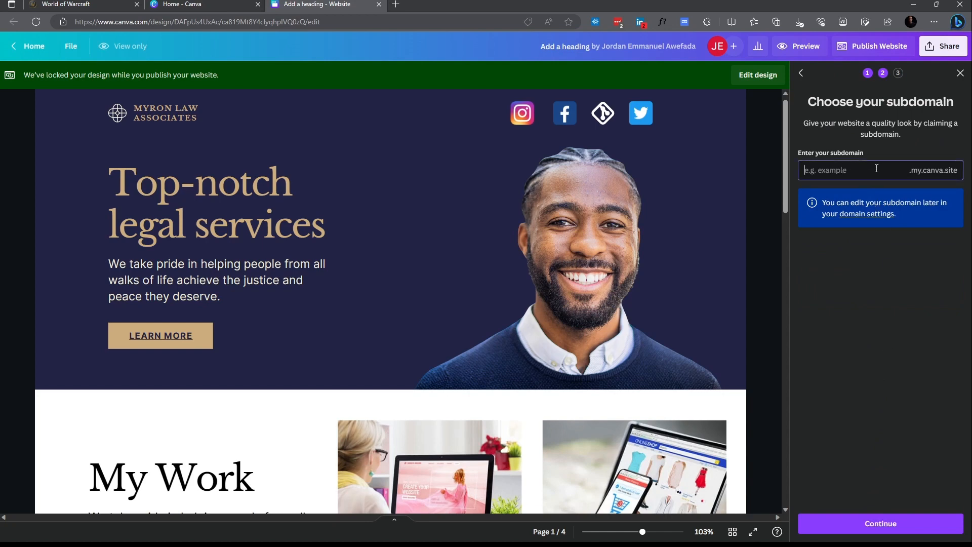
Try to claim the subdomain "portfolio" for the website
{"action": "left_click", "coordinate": [877, 168]}
{"action": "type", "text": "portfolio"}
{"action": "left_click", "coordinate": [914, 525]}
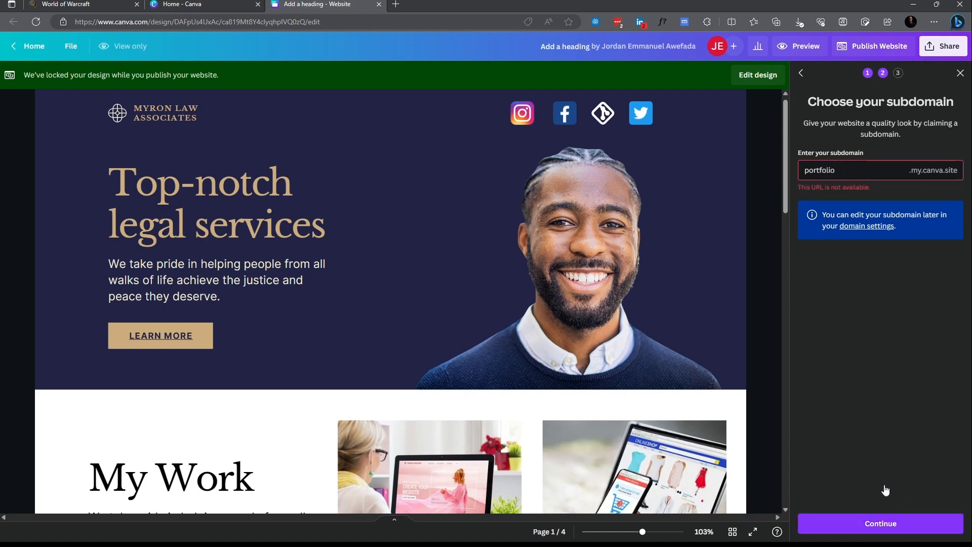
Replace the subdomain with "portfolio_tests" and submit it
{"action": "left_click", "coordinate": [855, 173]}
{"action": "key", "text": "ctrl+a"}
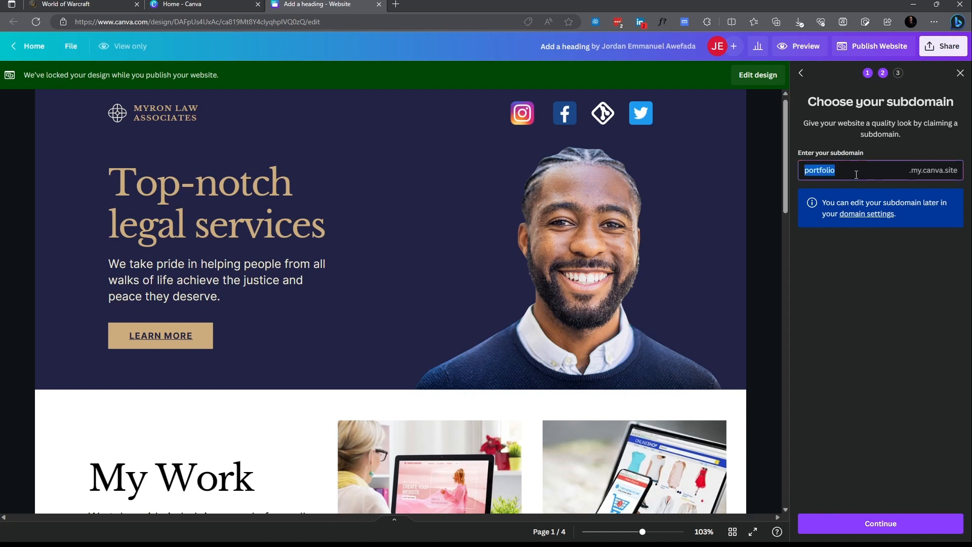
{"action": "key", "text": "BackSpace"}
{"action": "type", "text": "port"}
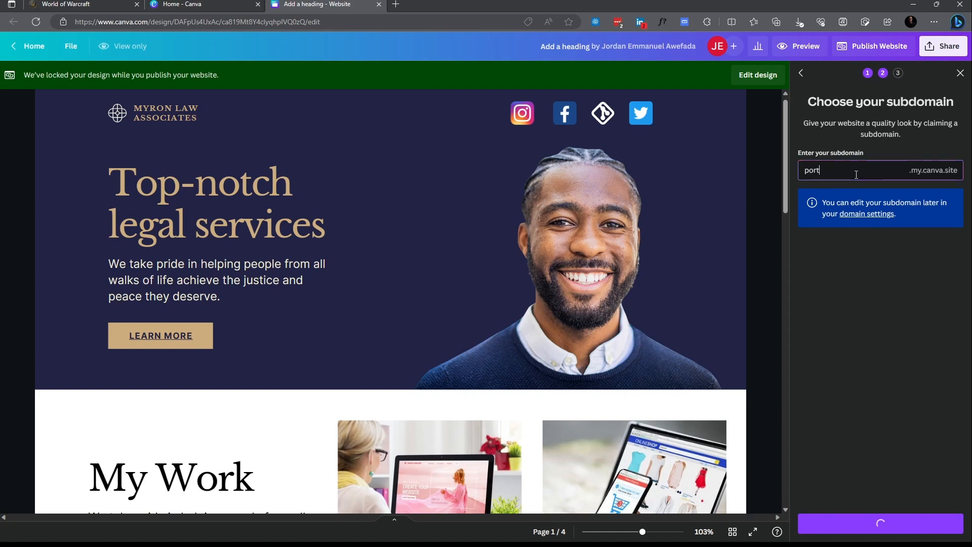
{"action": "type", "text": "folio_tests"}
{"action": "left_click", "coordinate": [877, 526]}
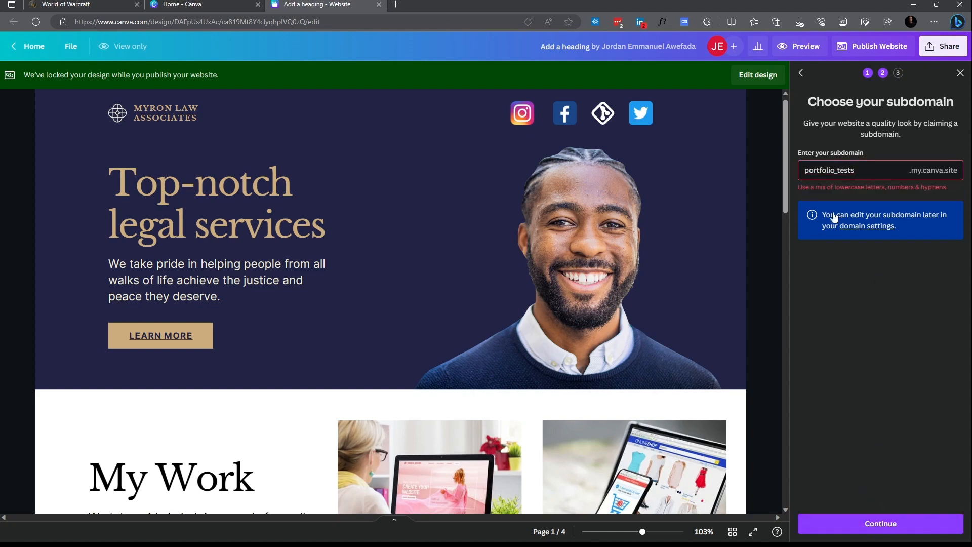
Try to claim the subdomain "portfolio_test" for the website
{"action": "left_click", "coordinate": [856, 170]}
{"action": "key", "text": "BackSpace"}
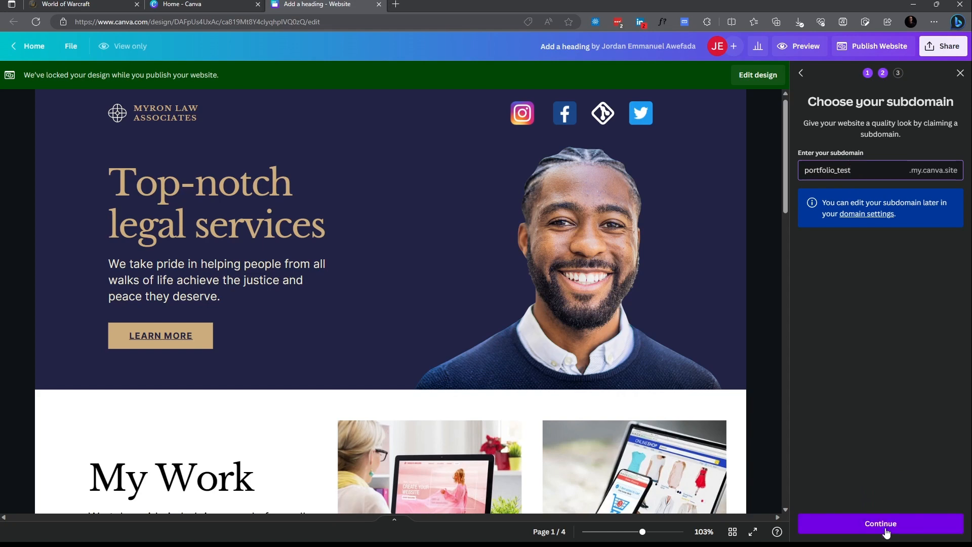
{"action": "left_click", "coordinate": [885, 527]}
{"action": "left_click", "coordinate": [857, 166]}
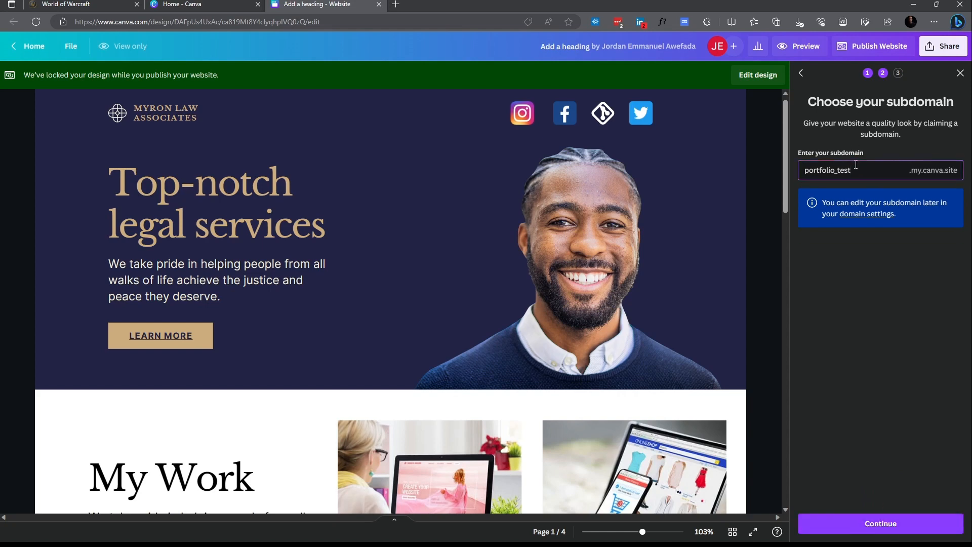
{"action": "left_click", "coordinate": [886, 526]}
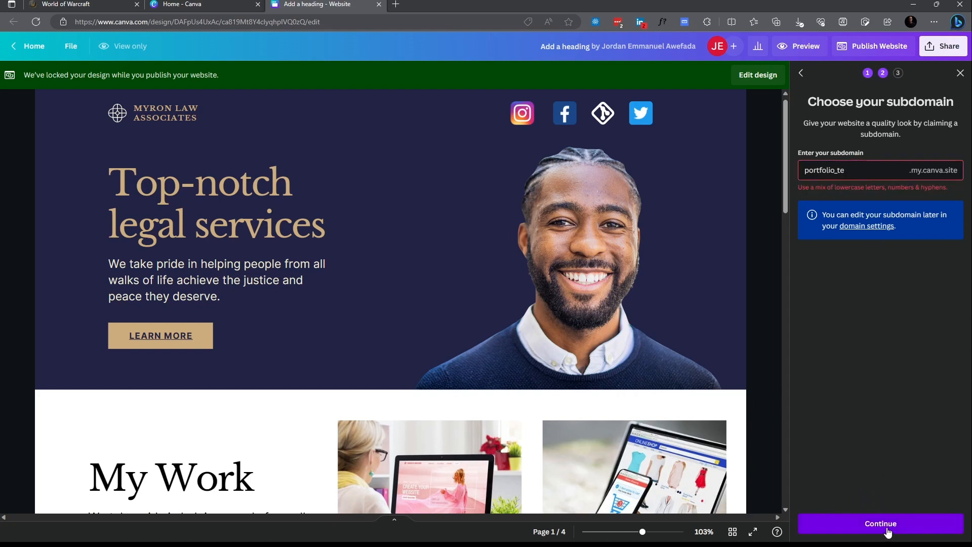
Replace the subdomain with "portfoliottest" and continue to the publishing settings review
{"action": "left_click", "coordinate": [859, 170]}
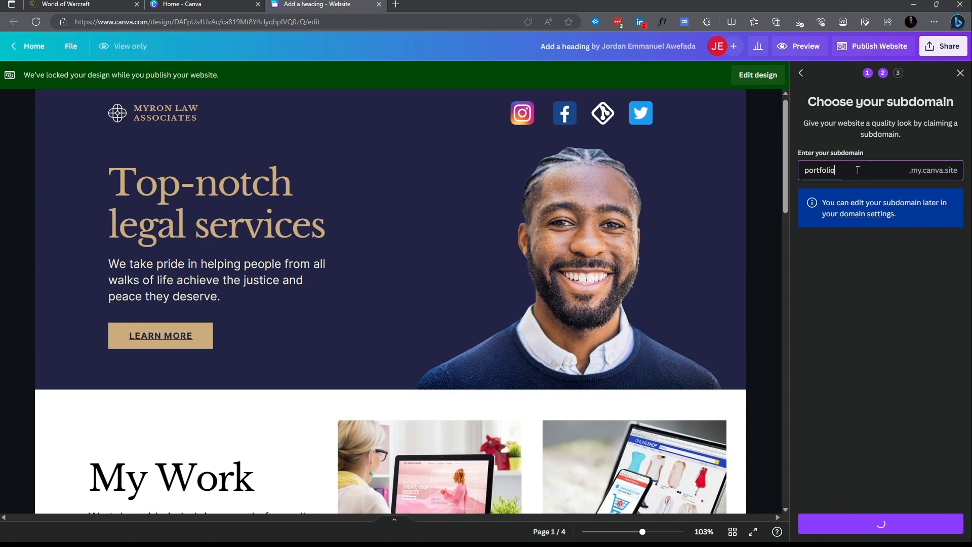
{"action": "type", "text": "ttest"}
{"action": "left_click", "coordinate": [870, 526]}
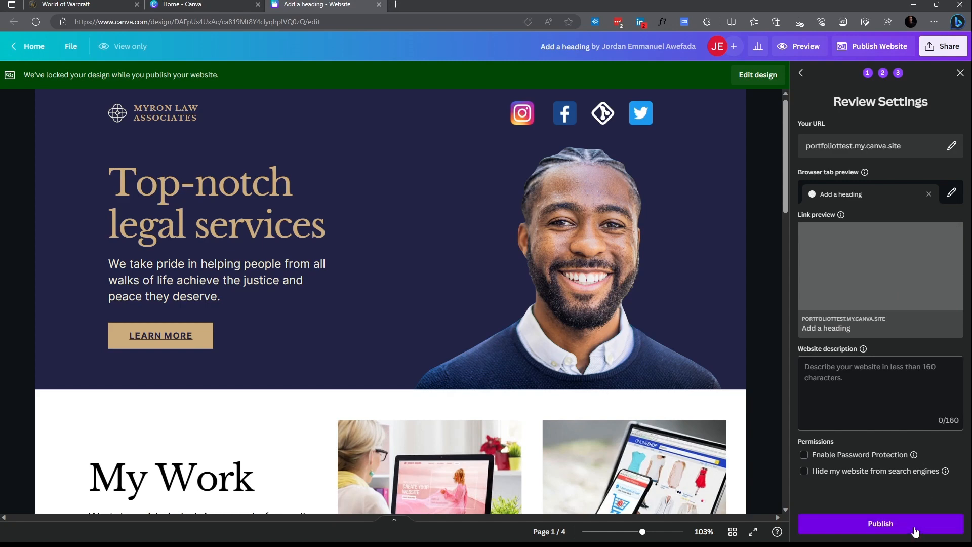
Hide the website from search engines and publish it
{"action": "left_click", "coordinate": [900, 471]}
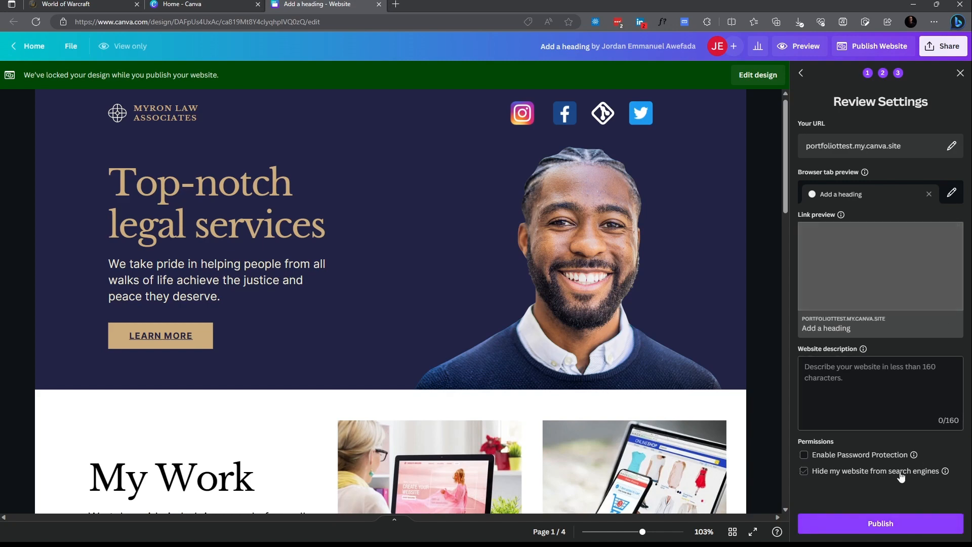
{"action": "left_click", "coordinate": [890, 523]}
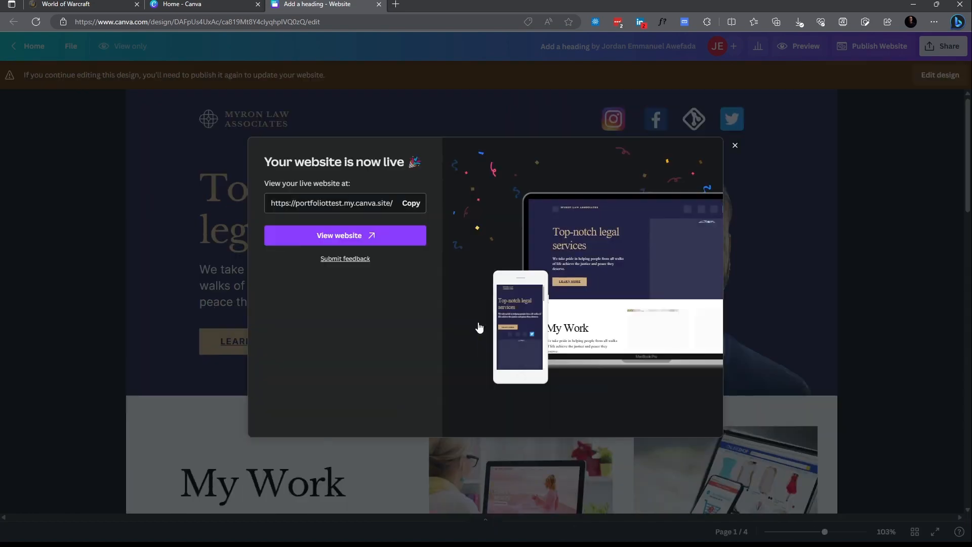
Open the live website and look through its hero, My Work and About sections
{"action": "left_click", "coordinate": [348, 235]}
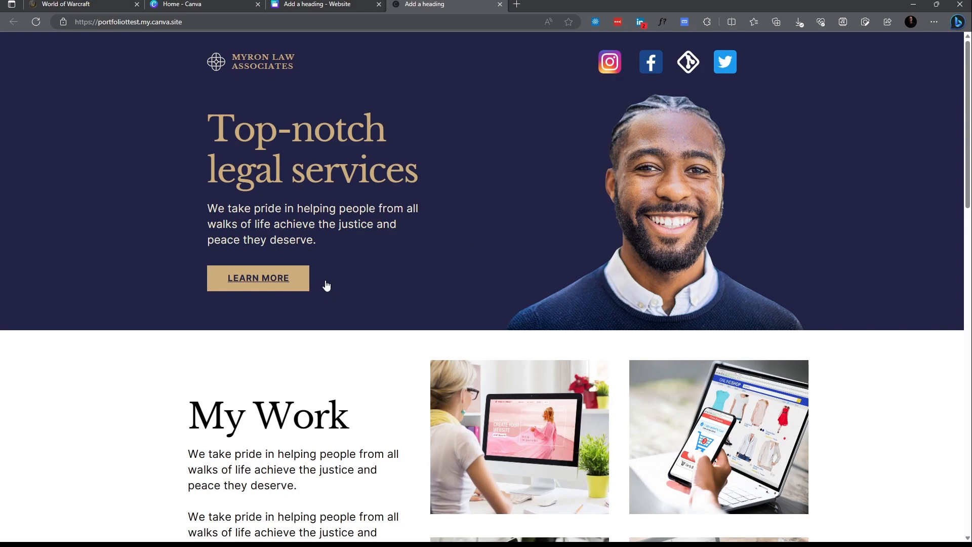
{"action": "scroll", "coordinate": [339, 279], "scroll_direction": "down", "scroll_amount": 8}
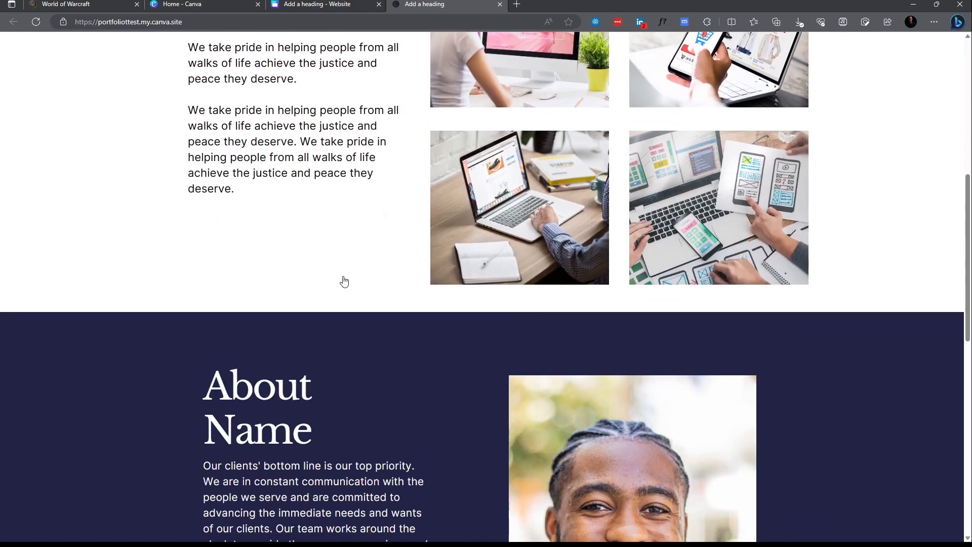
{"action": "scroll", "coordinate": [304, 282], "scroll_direction": "up", "scroll_amount": 8}
{"action": "scroll", "coordinate": [274, 284], "scroll_direction": "down", "scroll_amount": 9}
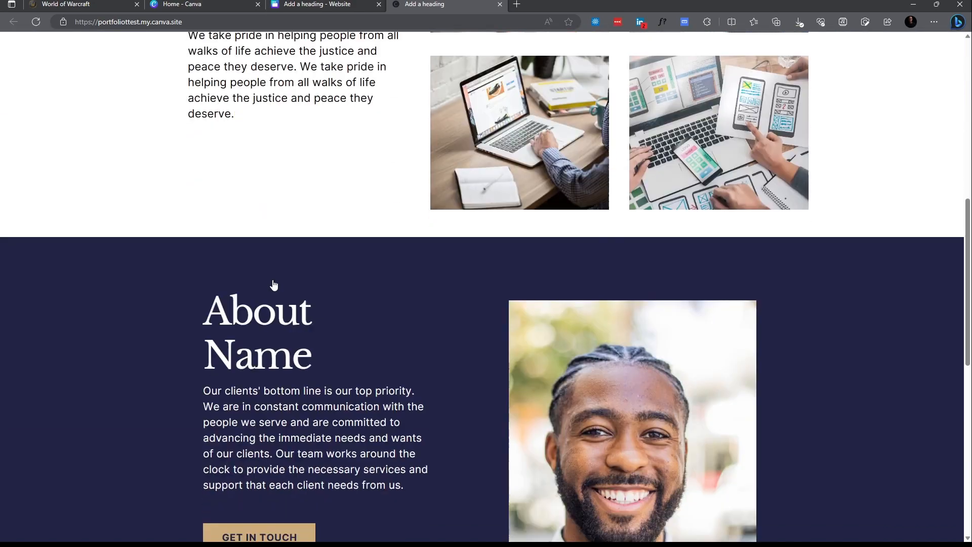
{"action": "scroll", "coordinate": [274, 281], "scroll_direction": "up", "scroll_amount": 4}
{"action": "scroll", "coordinate": [264, 203], "scroll_direction": "up", "scroll_amount": 4}
{"action": "scroll", "coordinate": [295, 202], "scroll_direction": "down", "scroll_amount": 4}
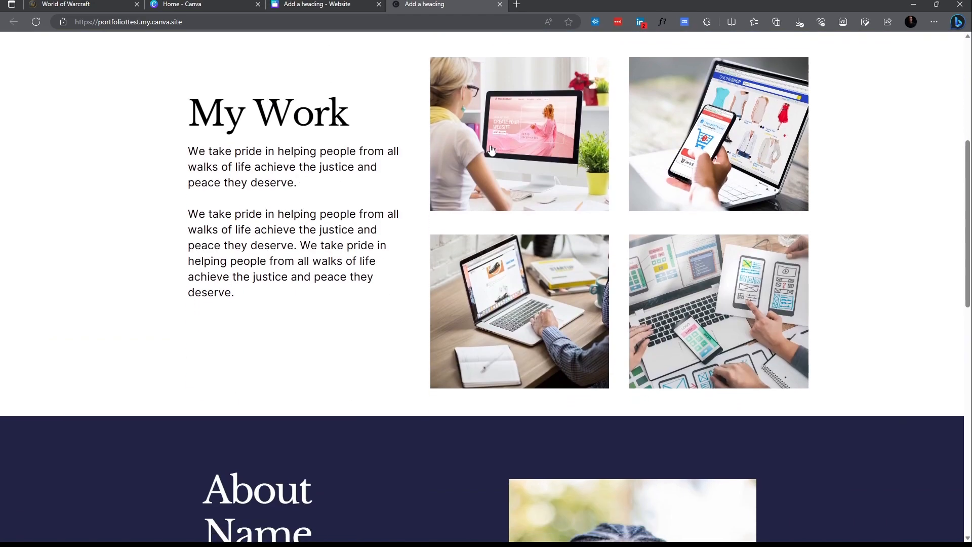
Test the links on the first My Work image and the hero's LEARN MORE button, closing each page they open
{"action": "left_click", "coordinate": [525, 196]}
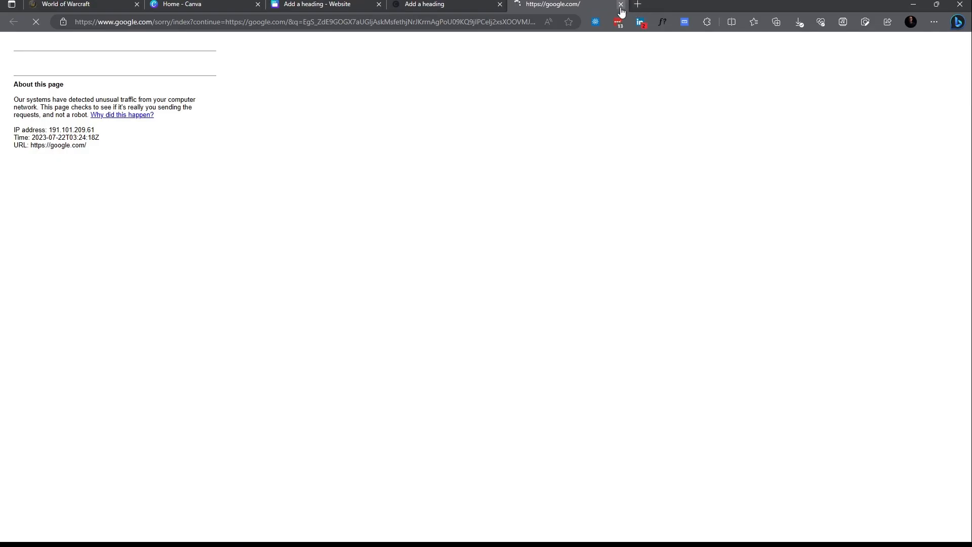
{"action": "left_click", "coordinate": [622, 4]}
{"action": "scroll", "coordinate": [490, 243], "scroll_direction": "down", "scroll_amount": 7}
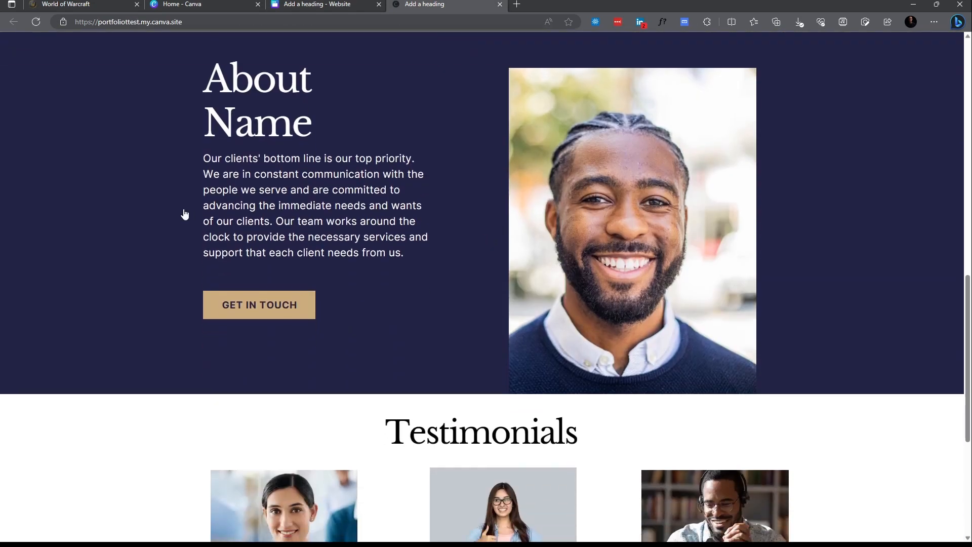
{"action": "scroll", "coordinate": [240, 235], "scroll_direction": "up", "scroll_amount": 10}
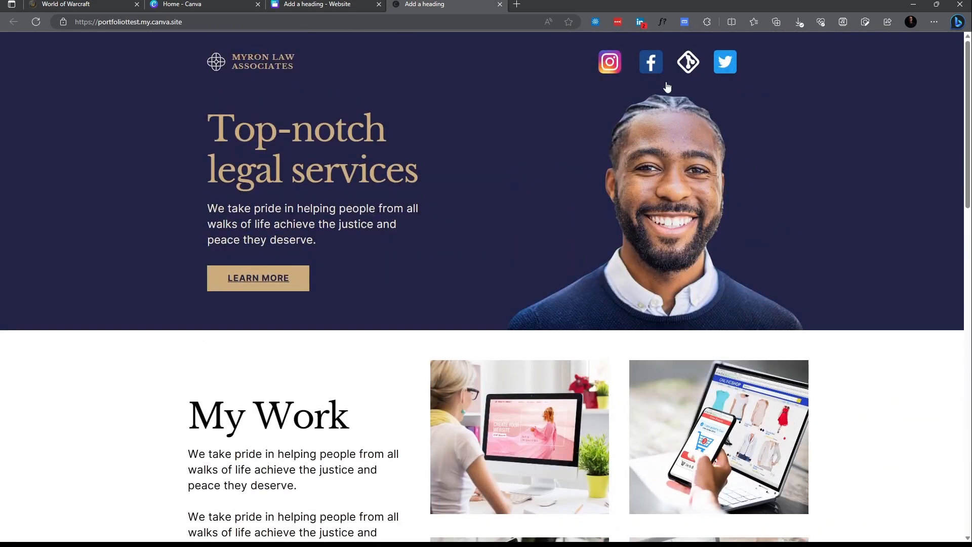
{"action": "left_click", "coordinate": [261, 281]}
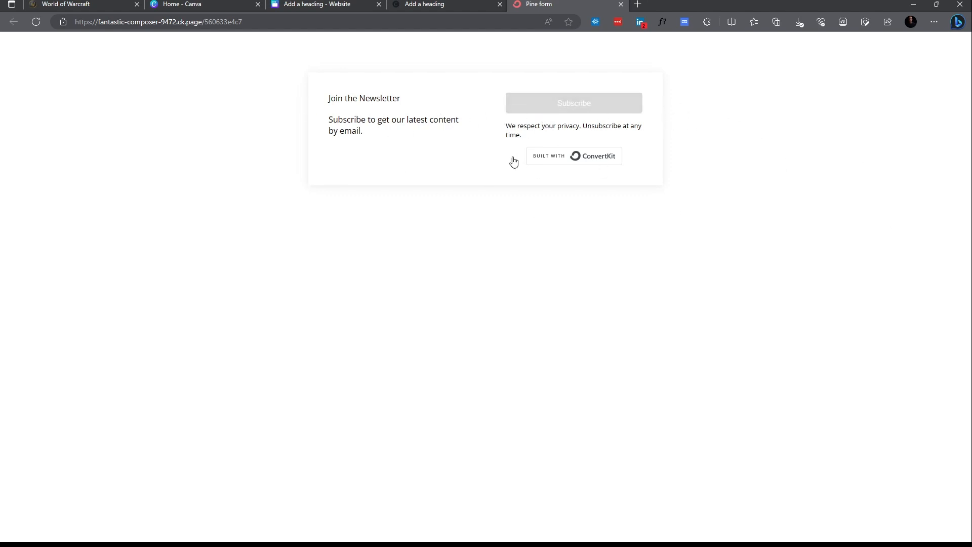
{"action": "left_click", "coordinate": [621, 4]}
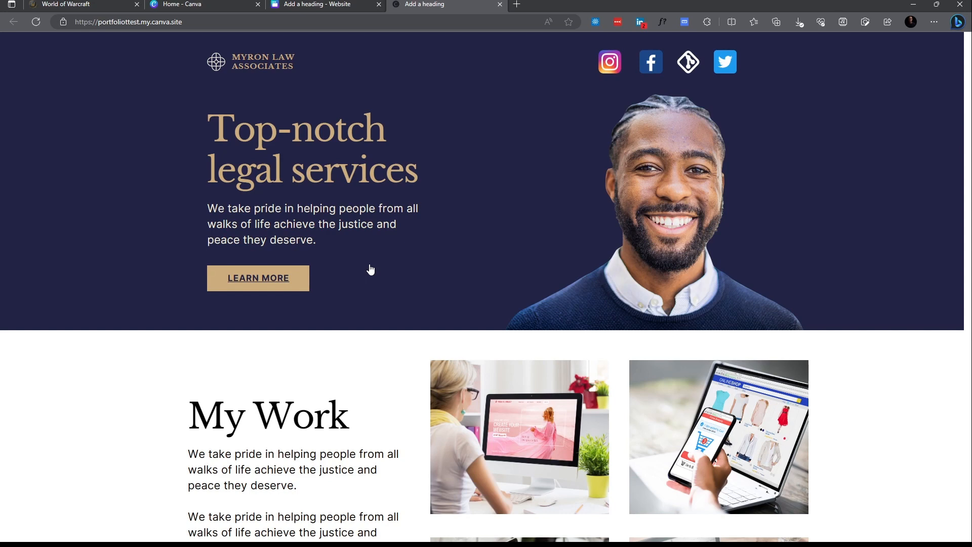
Return to the Canva design and dismiss the dialog announcing the live website
{"action": "left_click", "coordinate": [308, 4]}
{"action": "left_click", "coordinate": [735, 146]}
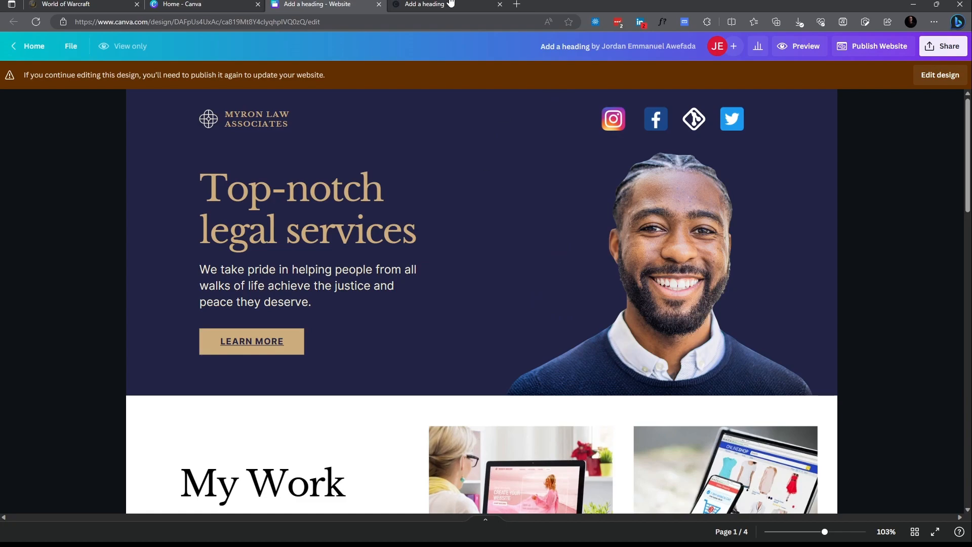
{"action": "left_click", "coordinate": [489, 5]}
{"action": "left_click", "coordinate": [355, 4]}
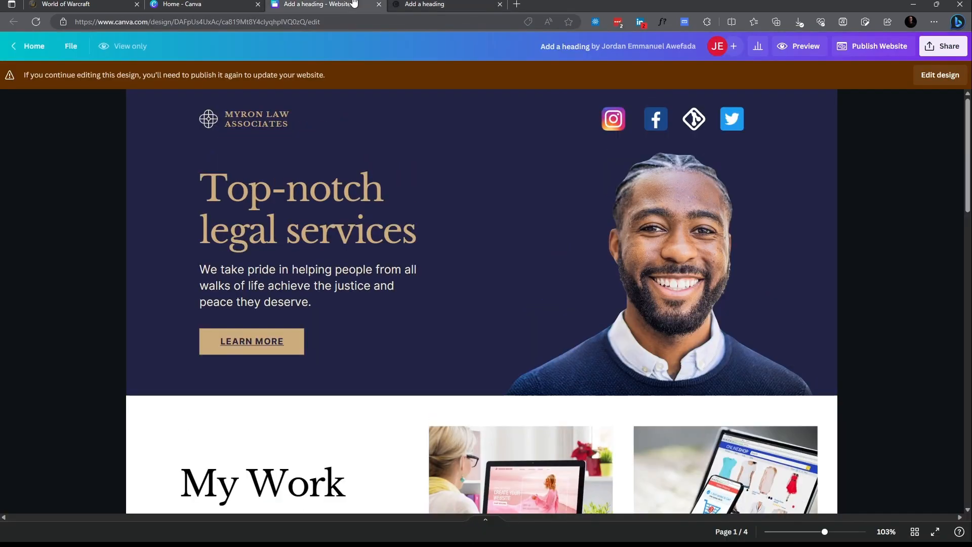
Unlock the published design for editing again and leave nothing on the page selected
{"action": "scroll", "coordinate": [490, 285], "scroll_direction": "down", "scroll_amount": 5}
{"action": "scroll", "coordinate": [490, 285], "scroll_direction": "down", "scroll_amount": 10}
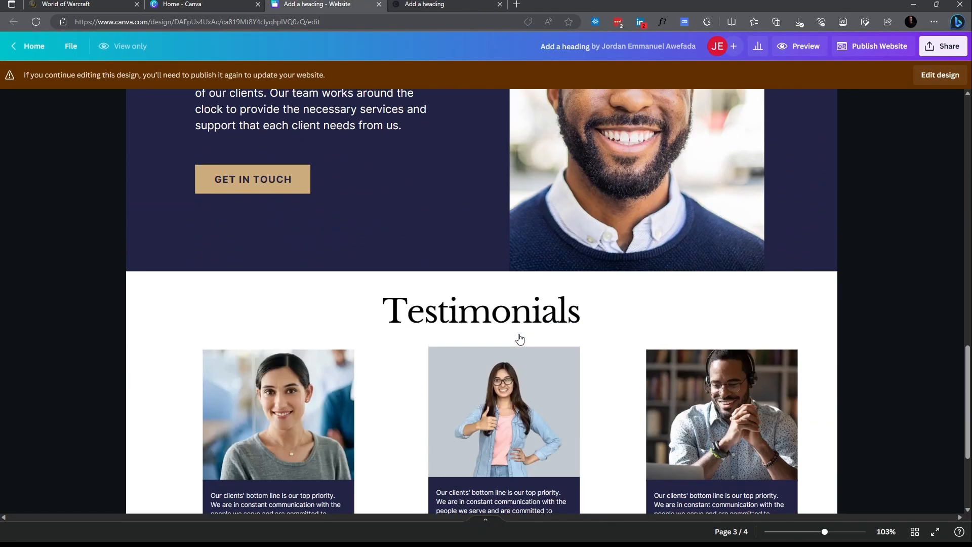
{"action": "scroll", "coordinate": [506, 341], "scroll_direction": "down", "scroll_amount": 2}
{"action": "scroll", "coordinate": [497, 344], "scroll_direction": "up", "scroll_amount": 15}
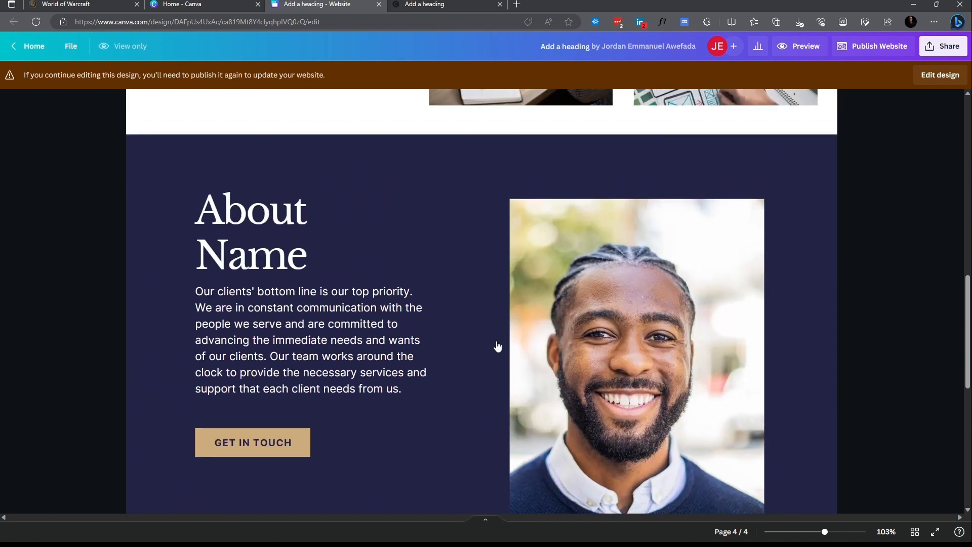
{"action": "scroll", "coordinate": [499, 349], "scroll_direction": "up", "scroll_amount": 1}
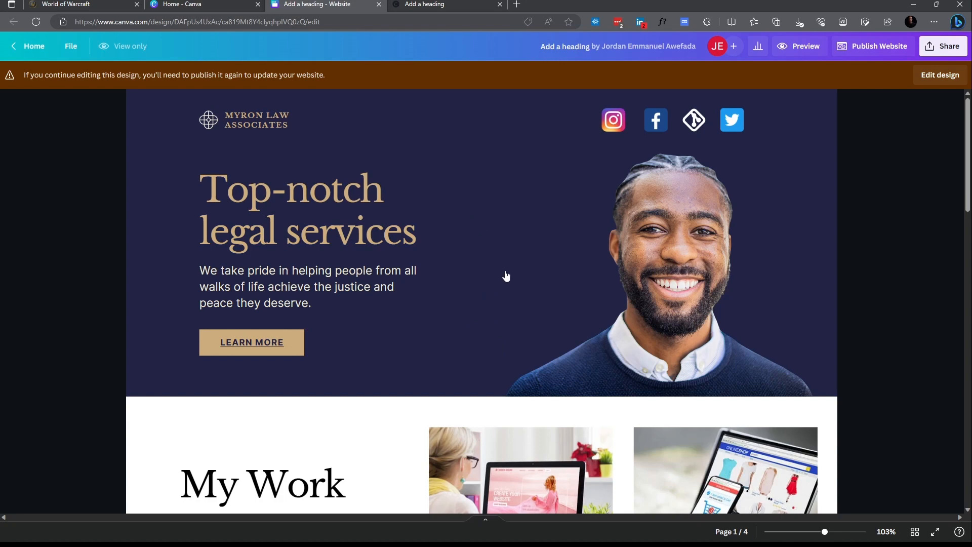
{"action": "left_click", "coordinate": [936, 76]}
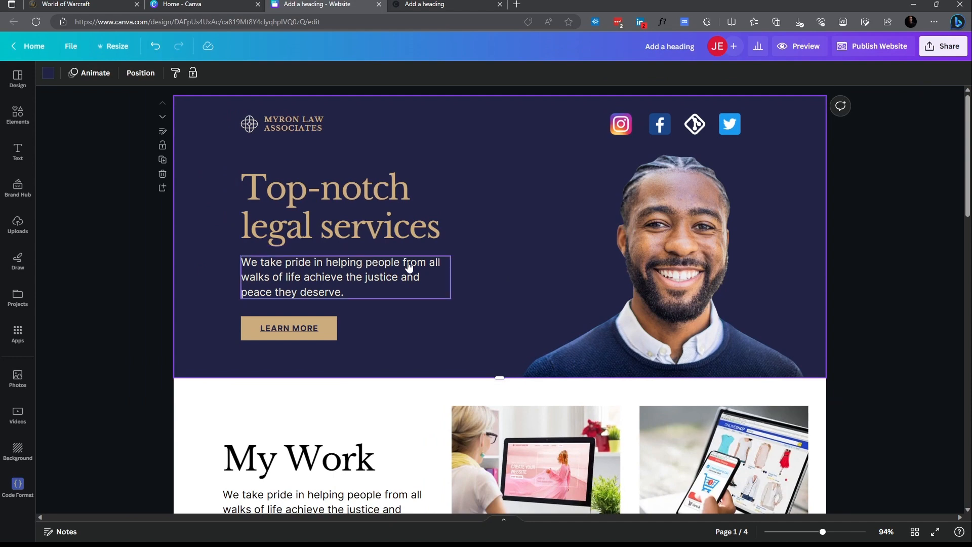
{"action": "scroll", "coordinate": [452, 299], "scroll_direction": "down", "scroll_amount": 2}
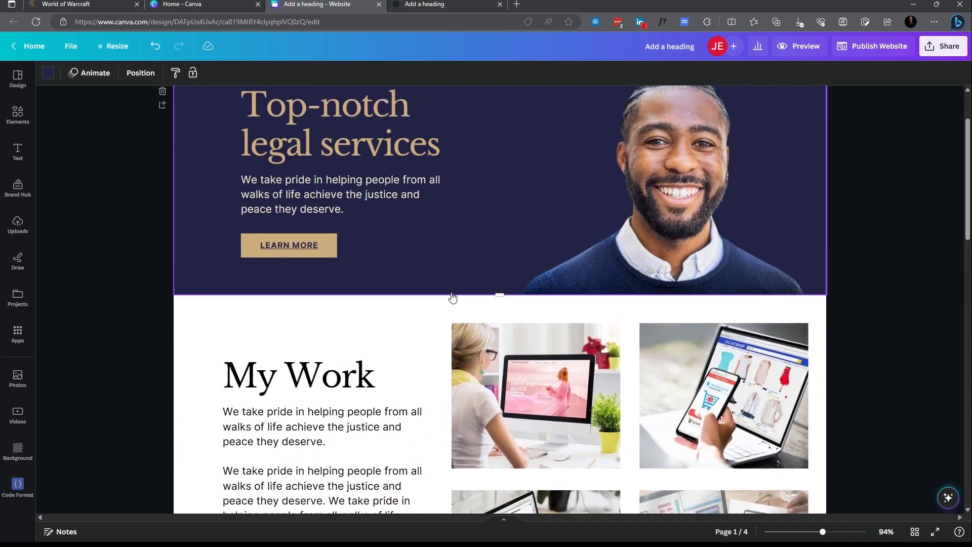
{"action": "scroll", "coordinate": [452, 298], "scroll_direction": "up", "scroll_amount": 2}
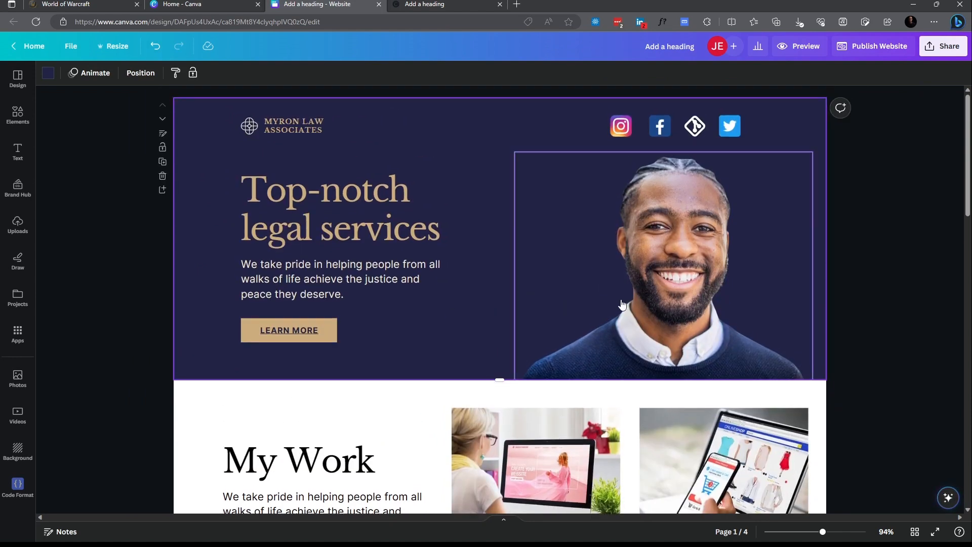
{"action": "left_click", "coordinate": [862, 321]}
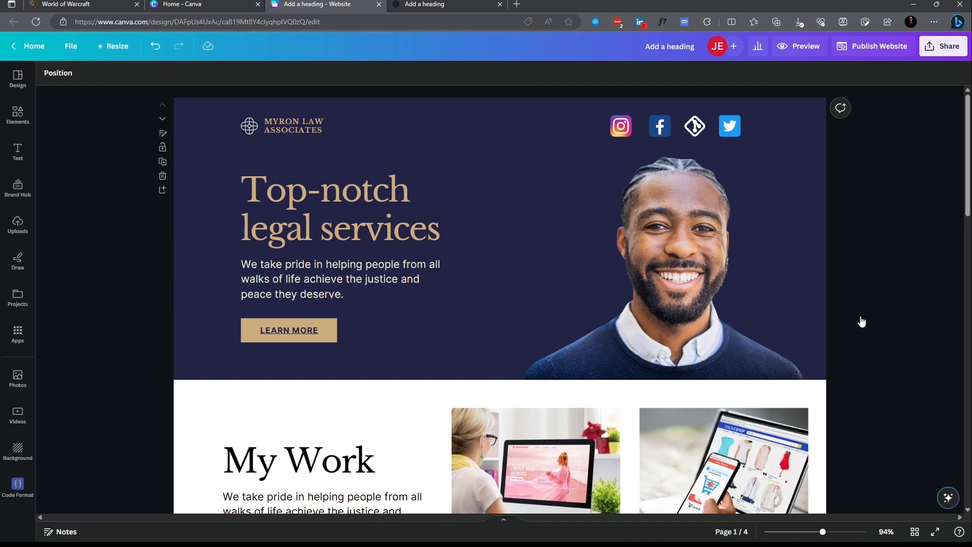